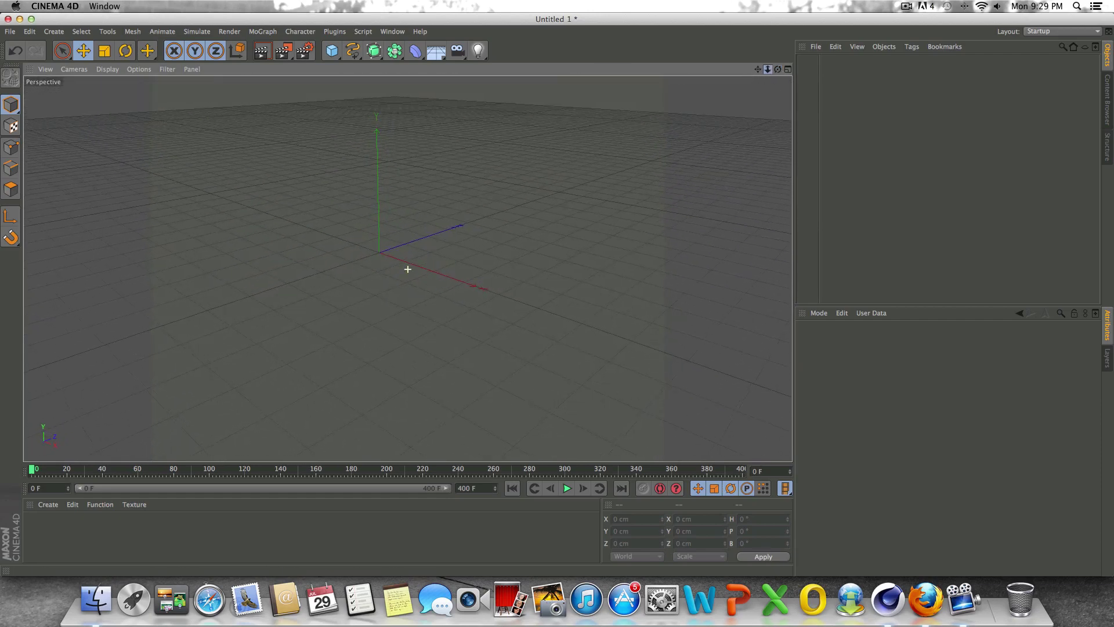
{"action": "left_click_drag", "start_coordinate": [778, 69], "coordinate": [405, 266]}
{"action": "mouse_move", "coordinate": [768, 69]}
{"action": "left_mouse_down"}
{"action": "mouse_move", "coordinate": [405, 265]}
{"action": "mouse_move", "coordinate": [767, 69]}
{"action": "mouse_move", "coordinate": [405, 266]}
{"action": "mouse_move", "coordinate": [781, 74]}
{"action": "left_mouse_up"}
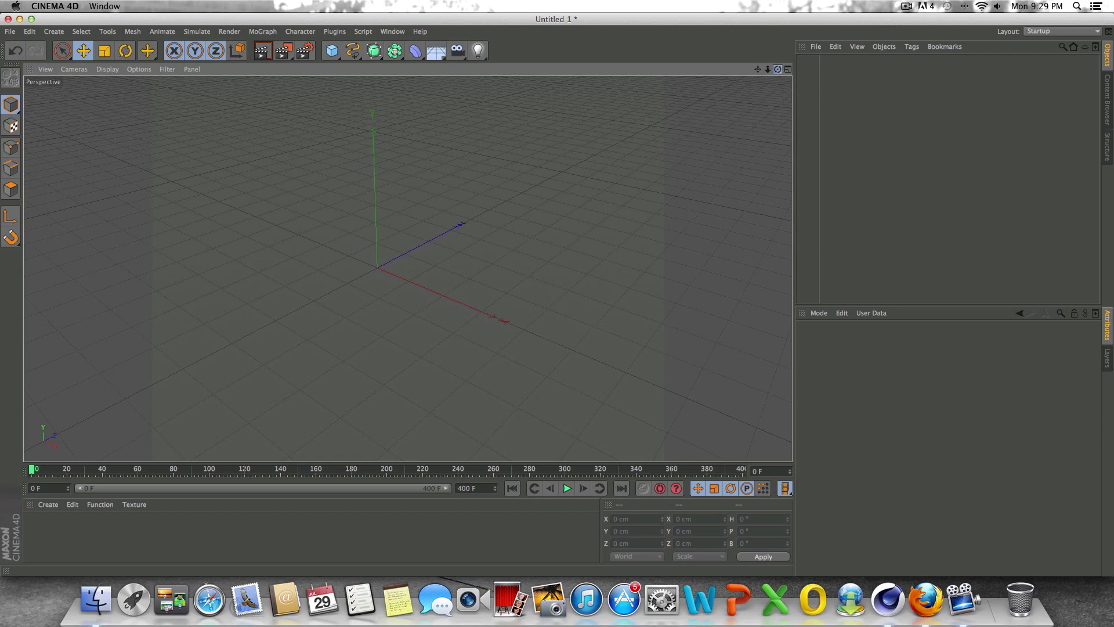
{"action": "left_click_drag", "start_coordinate": [778, 69], "coordinate": [406, 268]}
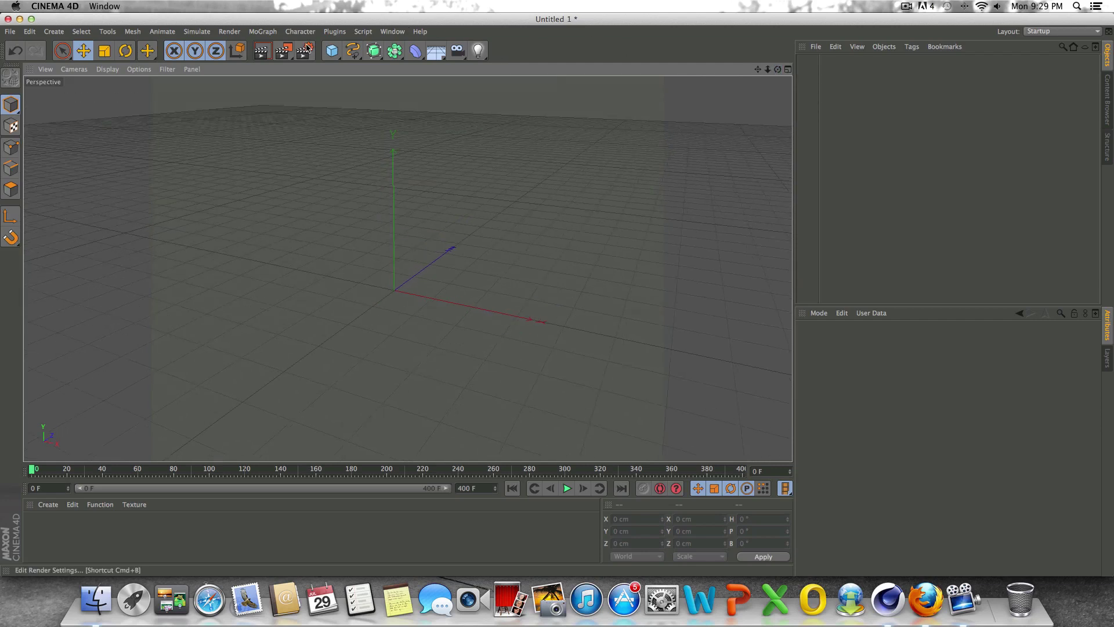
{"action": "left_click", "coordinate": [189, 33]}
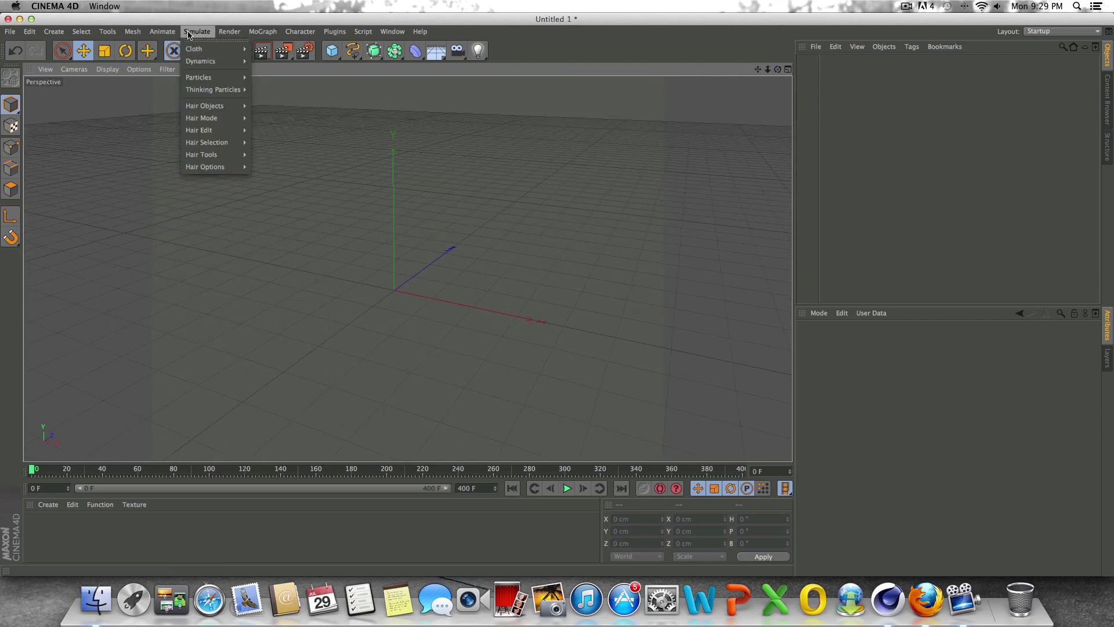
{"action": "left_click", "coordinate": [703, 50]}
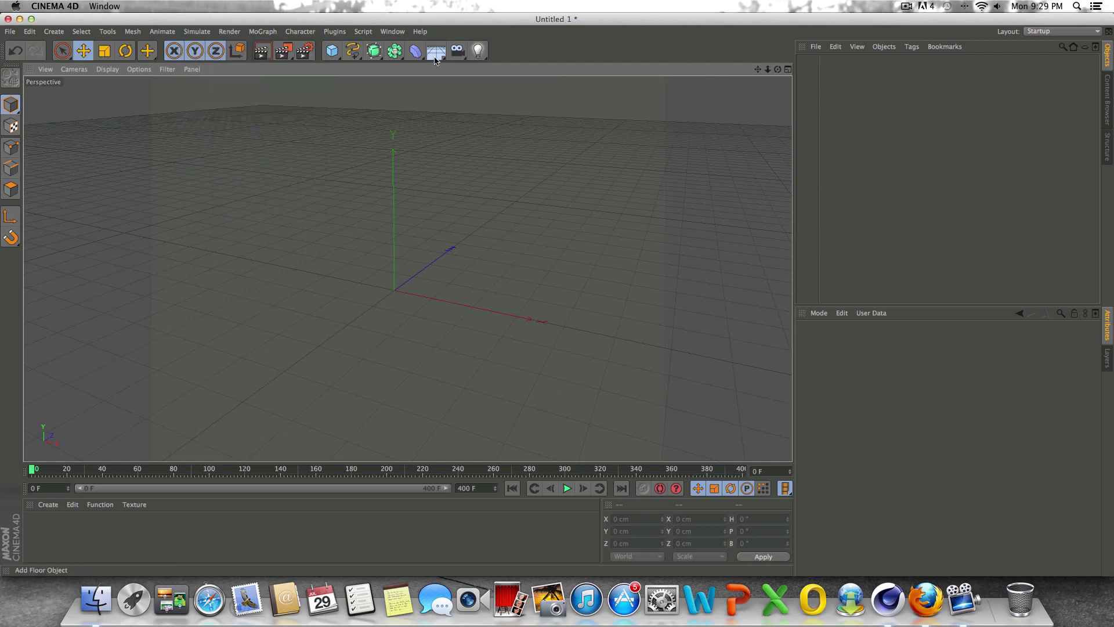
Add a Floor object to the scene and give it a Collider Body simulation tag
{"action": "left_click", "coordinate": [436, 52]}
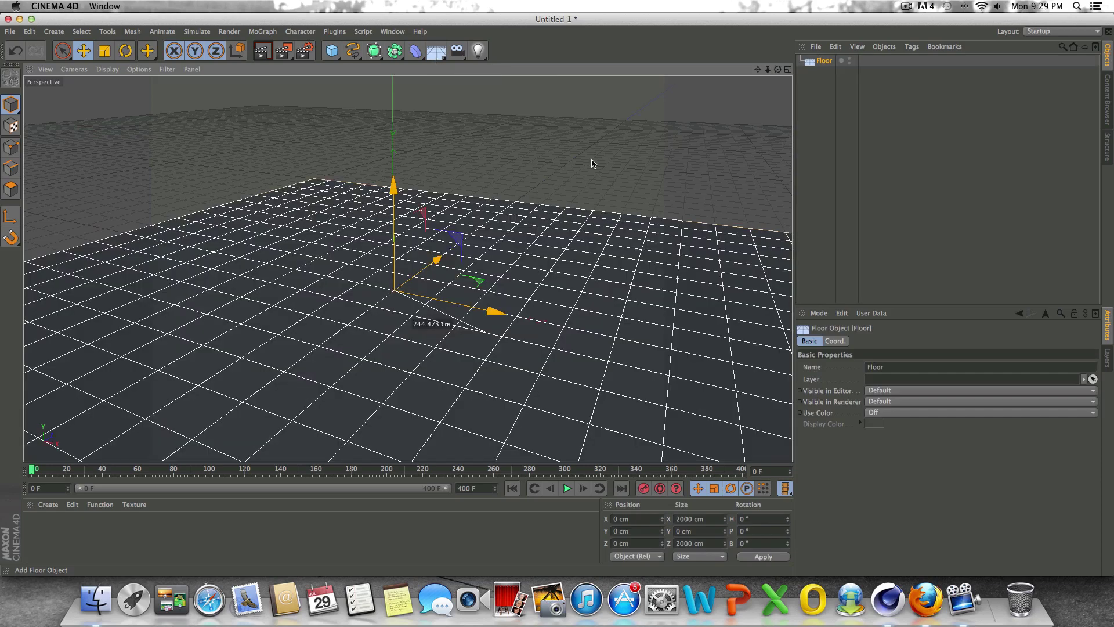
{"action": "right_click", "coordinate": [829, 66]}
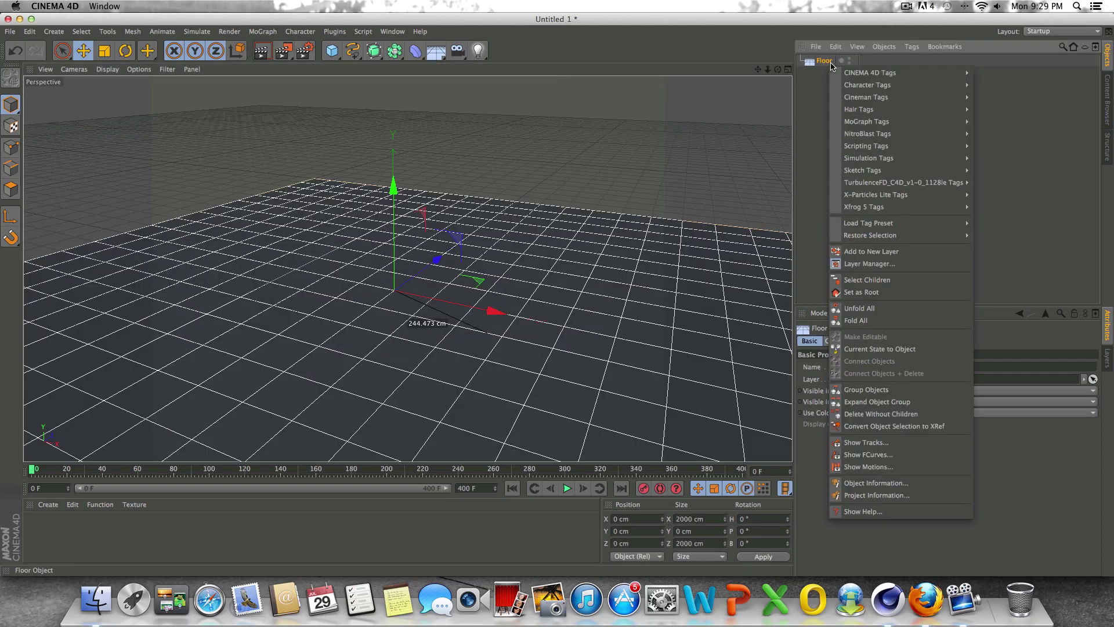
{"action": "mouse_move", "coordinate": [919, 167]}
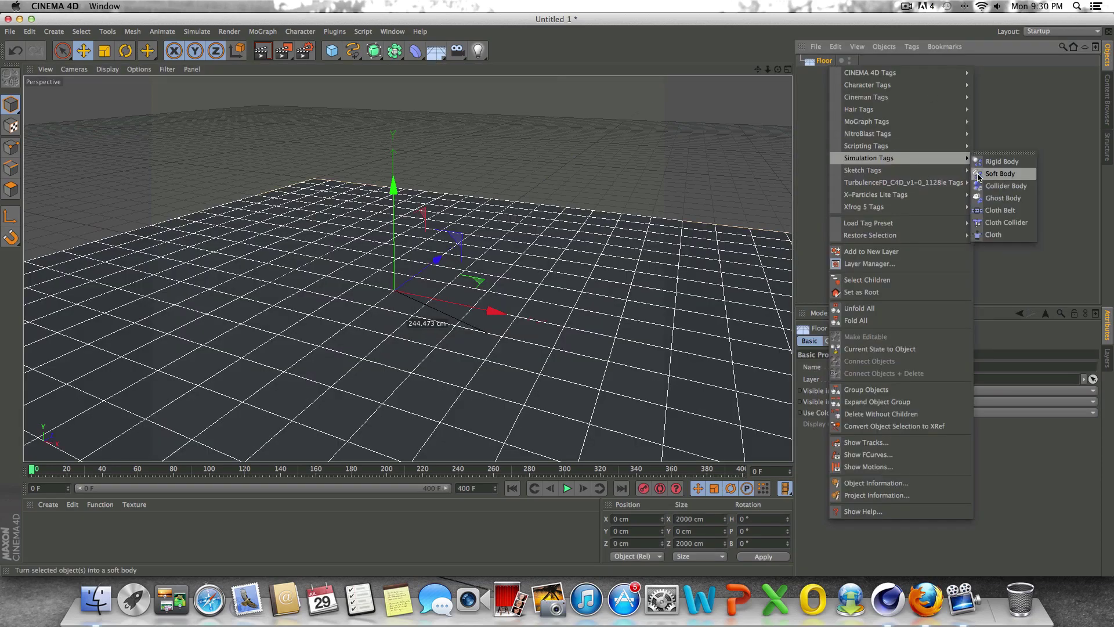
{"action": "left_click", "coordinate": [1007, 186]}
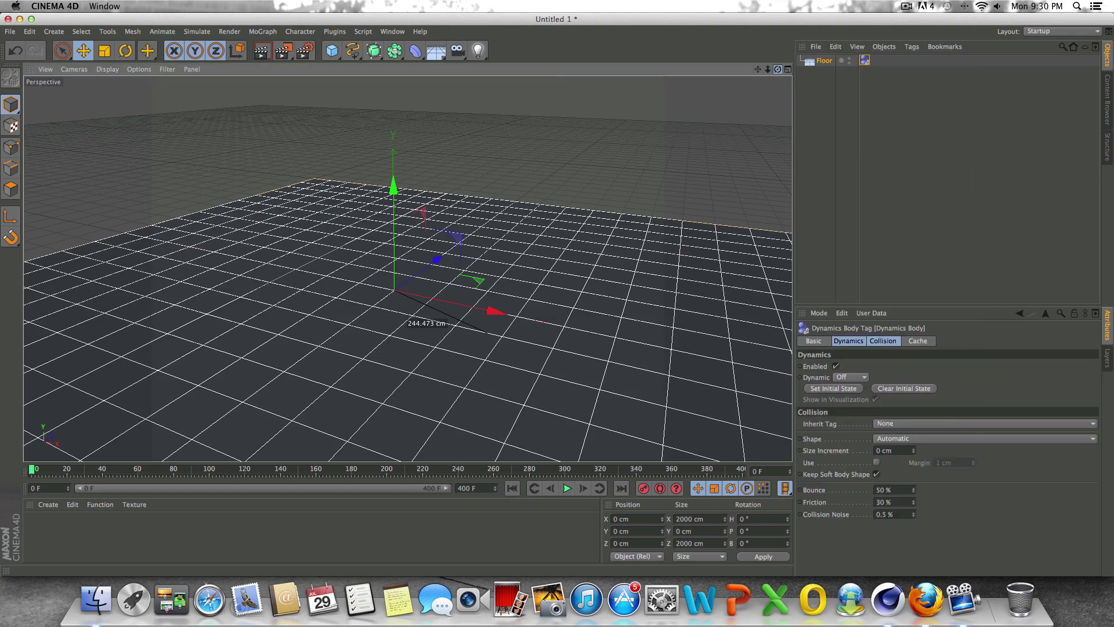
Add a MoText object on the floor and set its text to "A"
{"action": "left_click_drag", "start_coordinate": [778, 69], "coordinate": [777, 70]}
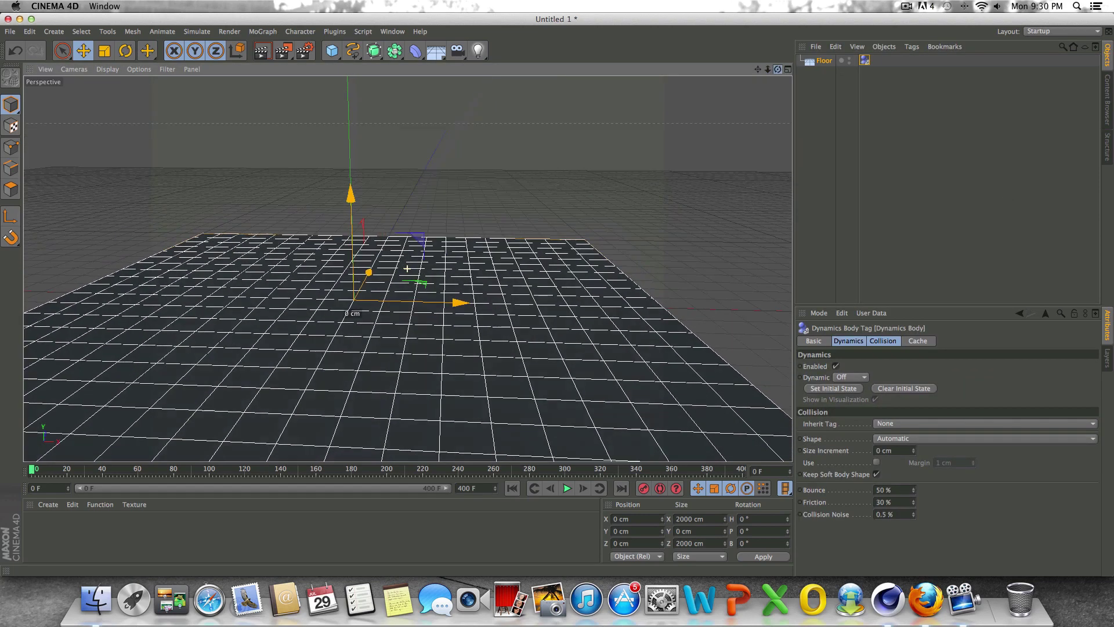
{"action": "left_click", "coordinate": [263, 32]}
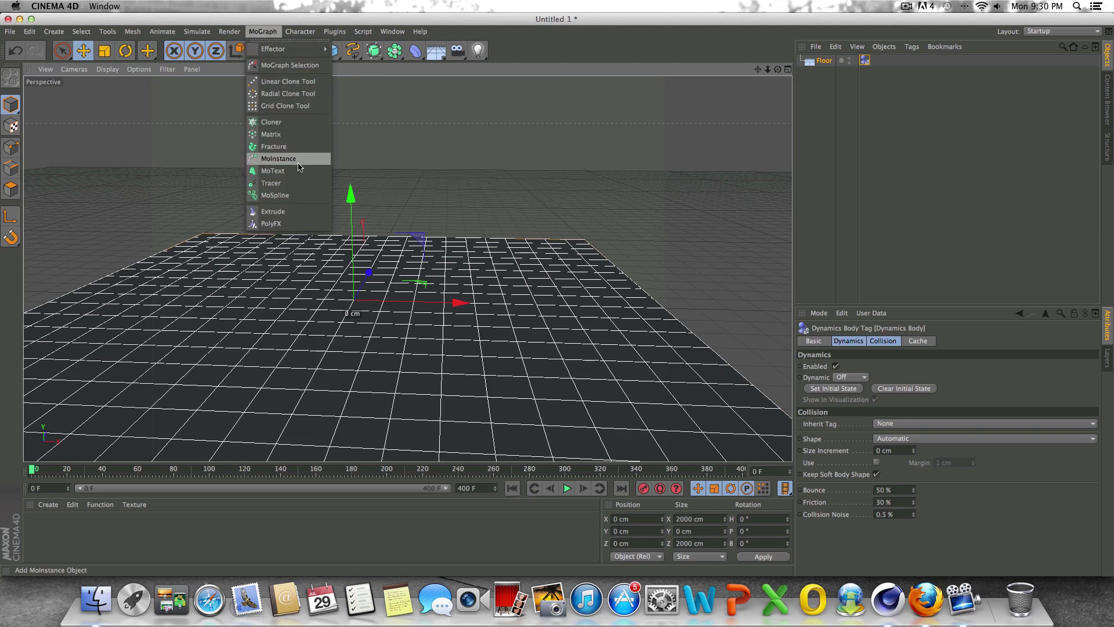
{"action": "left_click", "coordinate": [291, 171]}
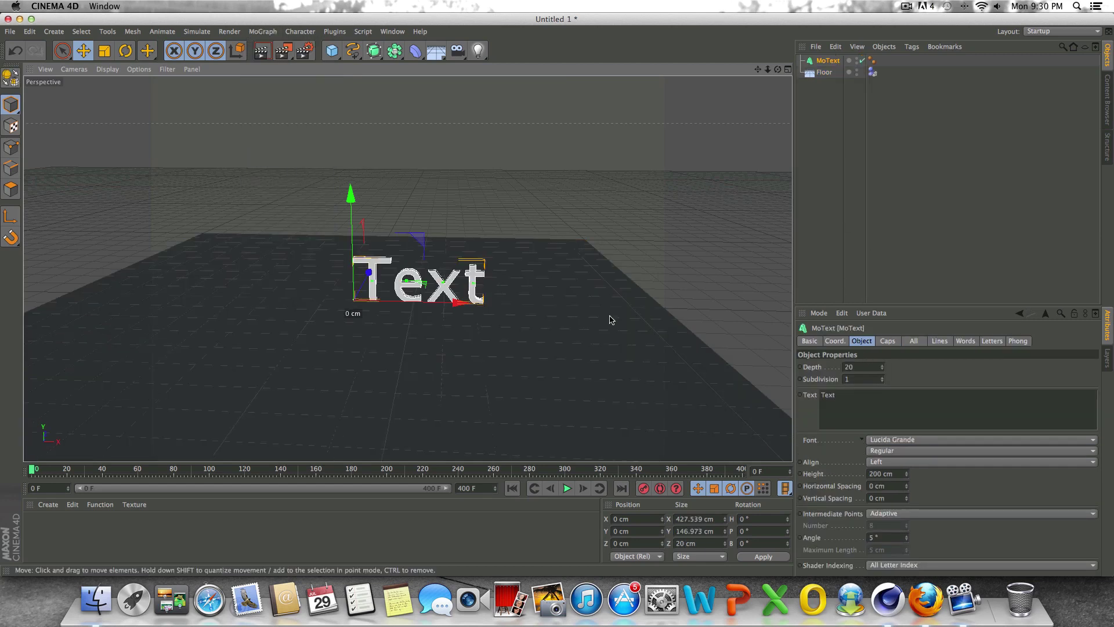
{"action": "scroll", "coordinate": [505, 311], "scroll_direction": "up", "scroll_amount": 3}
{"action": "scroll", "coordinate": [348, 284], "scroll_direction": "up", "scroll_amount": 4}
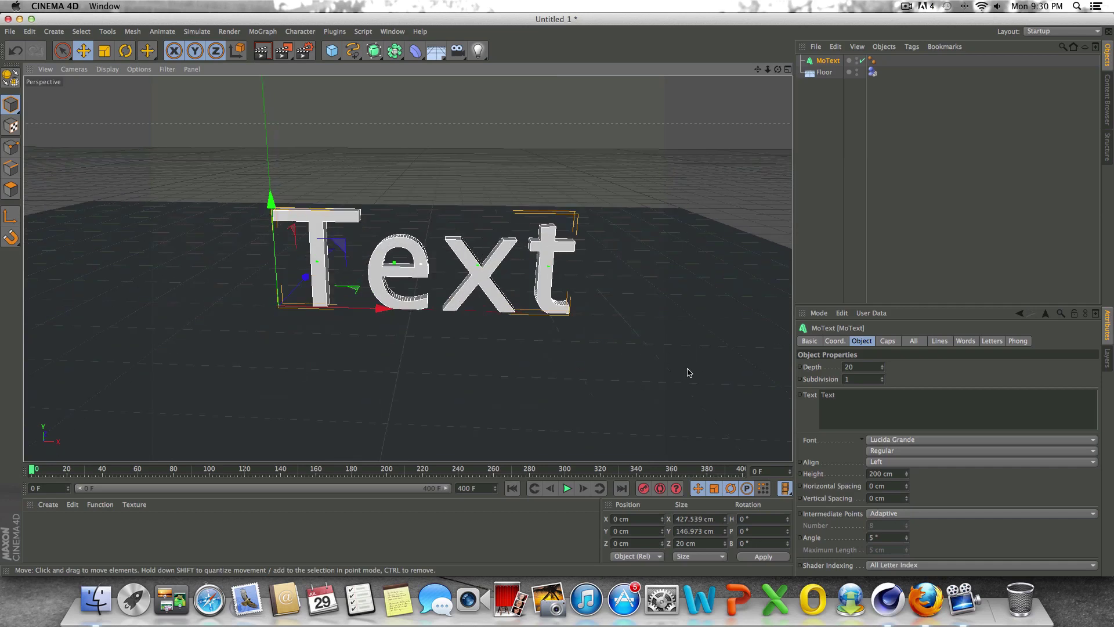
{"action": "left_click", "coordinate": [860, 405]}
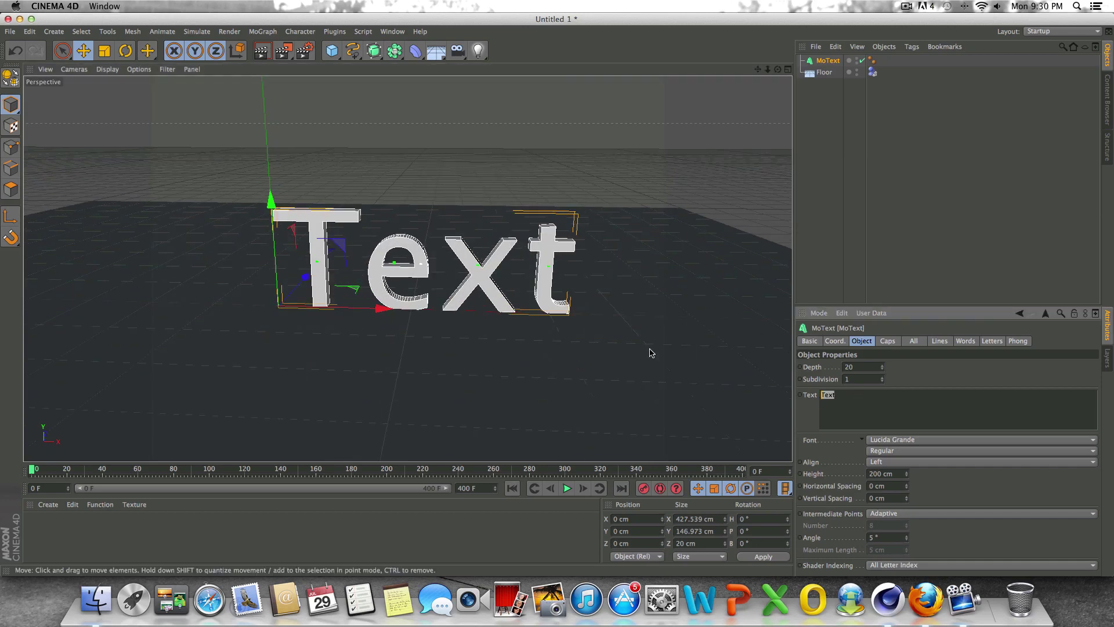
{"action": "type", "text": "A"}
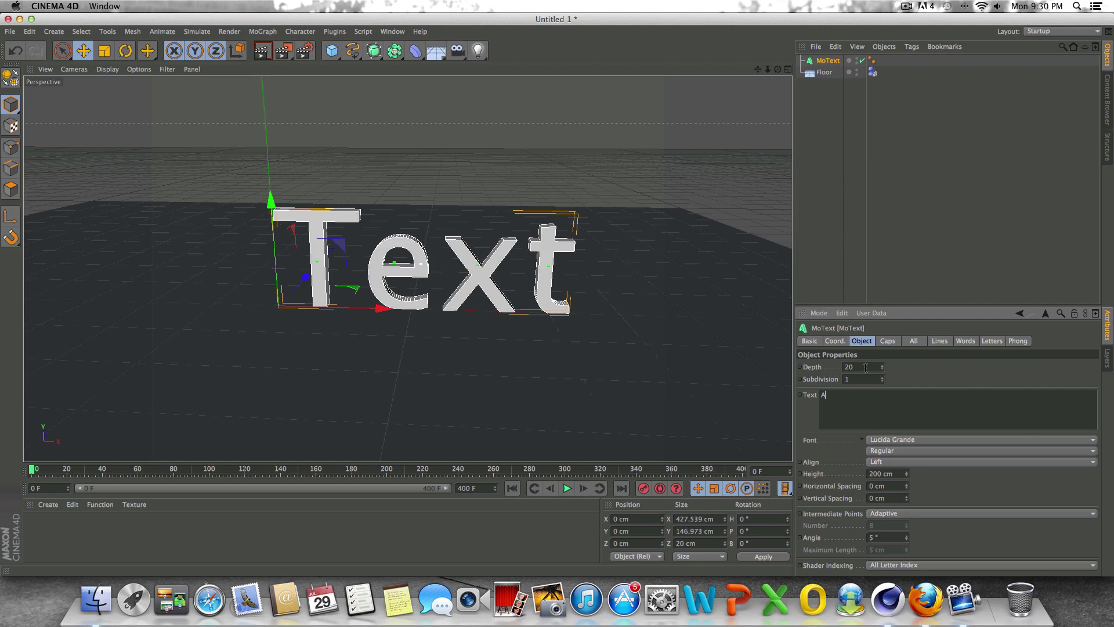
{"action": "left_click", "coordinate": [865, 367]}
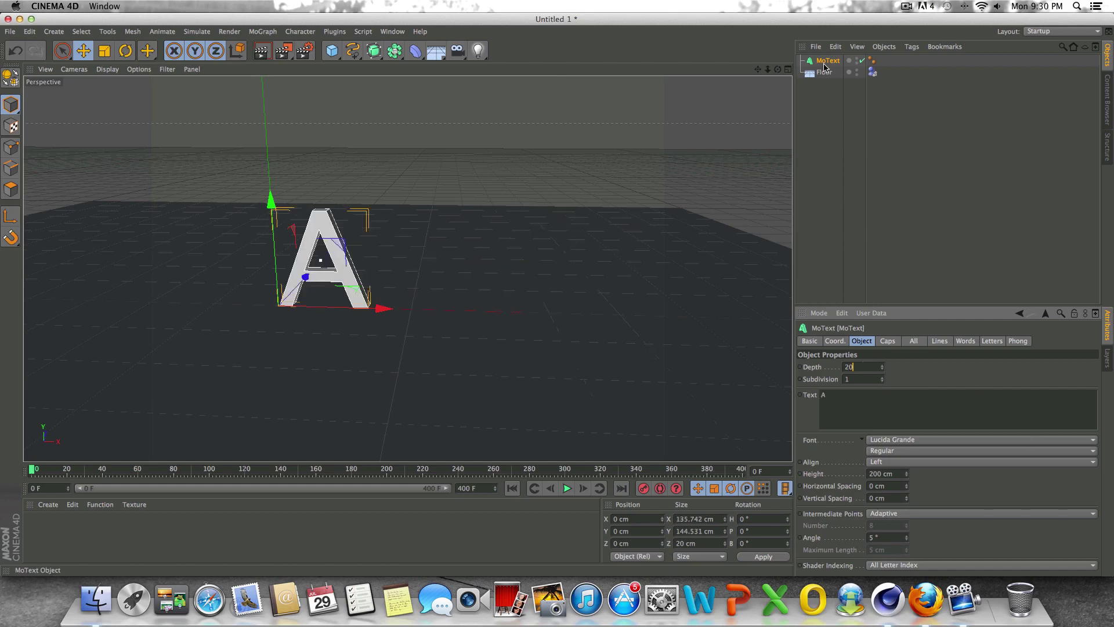
Rename the MoText object as A
{"action": "double_click", "coordinate": [826, 61]}
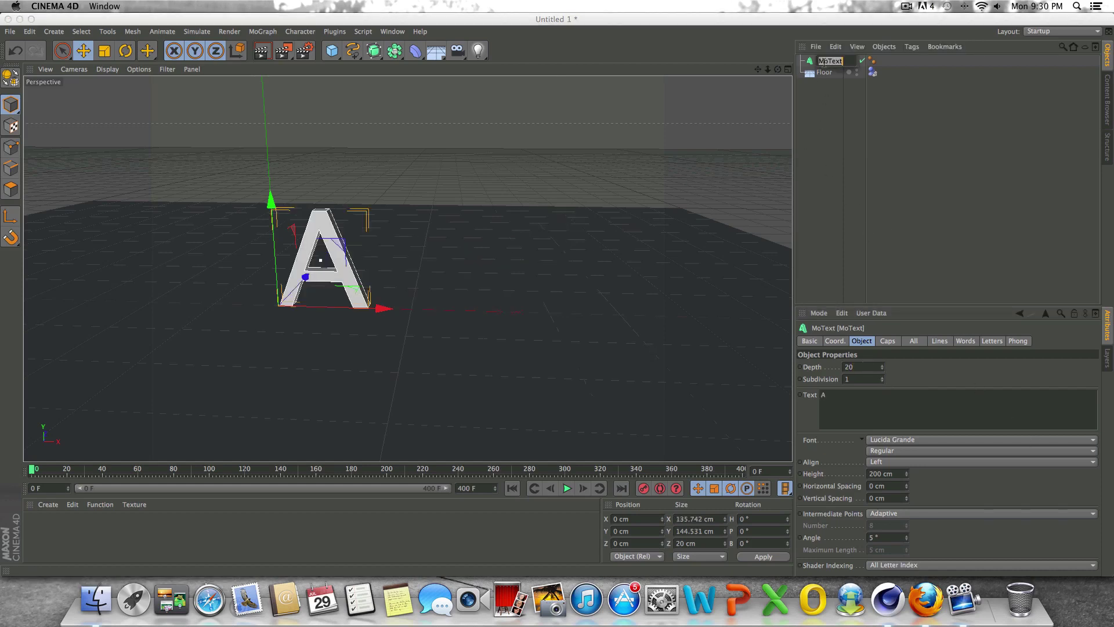
{"action": "type", "text": "A"}
{"action": "key", "text": "Return"}
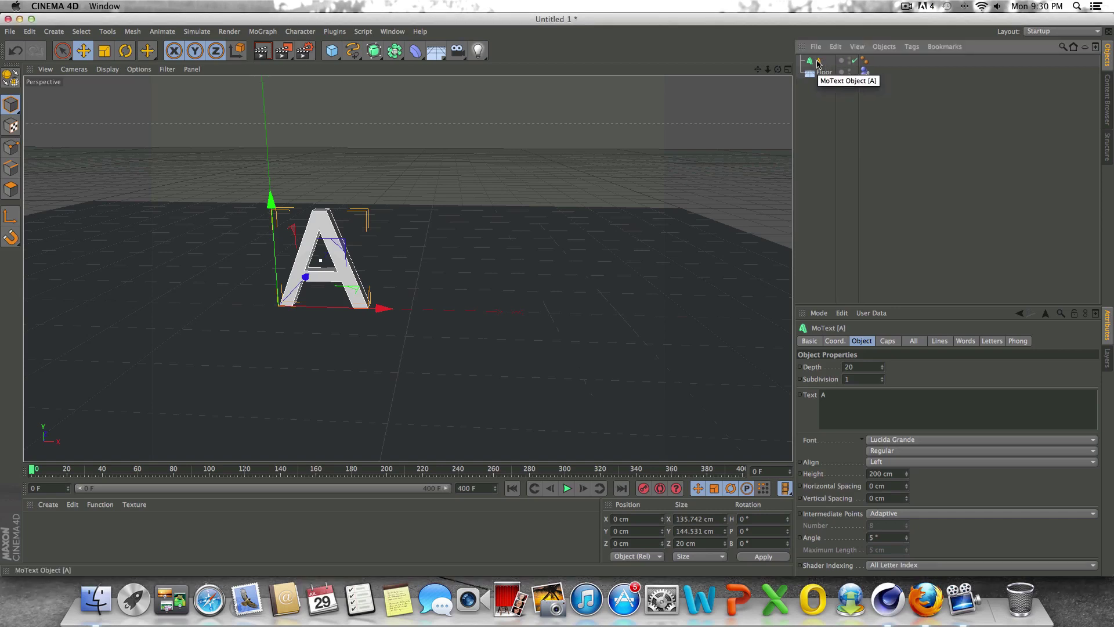
Duplicate the A text object and rename the copy as B
{"action": "key", "text": "super+c"}
{"action": "key", "text": "super+v"}
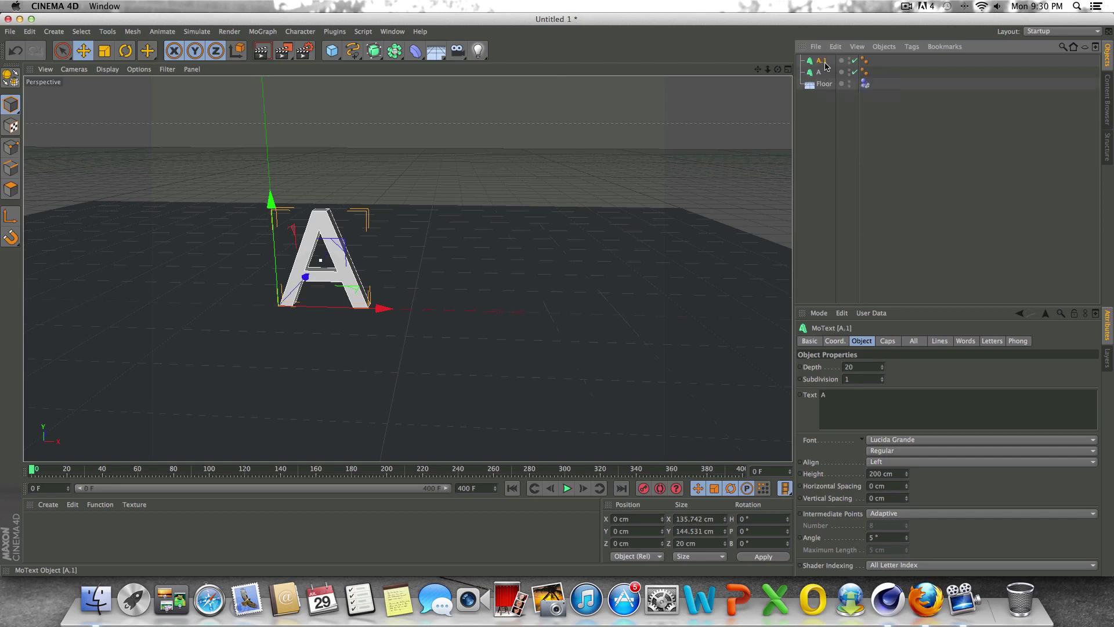
{"action": "double_click", "coordinate": [825, 61]}
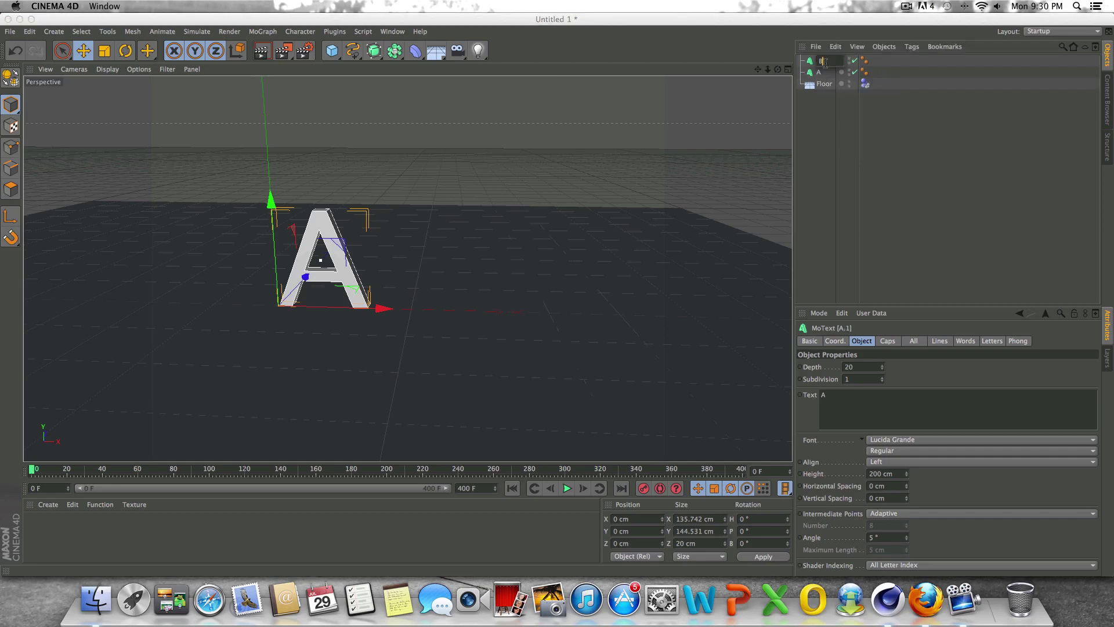
{"action": "key", "text": "Return"}
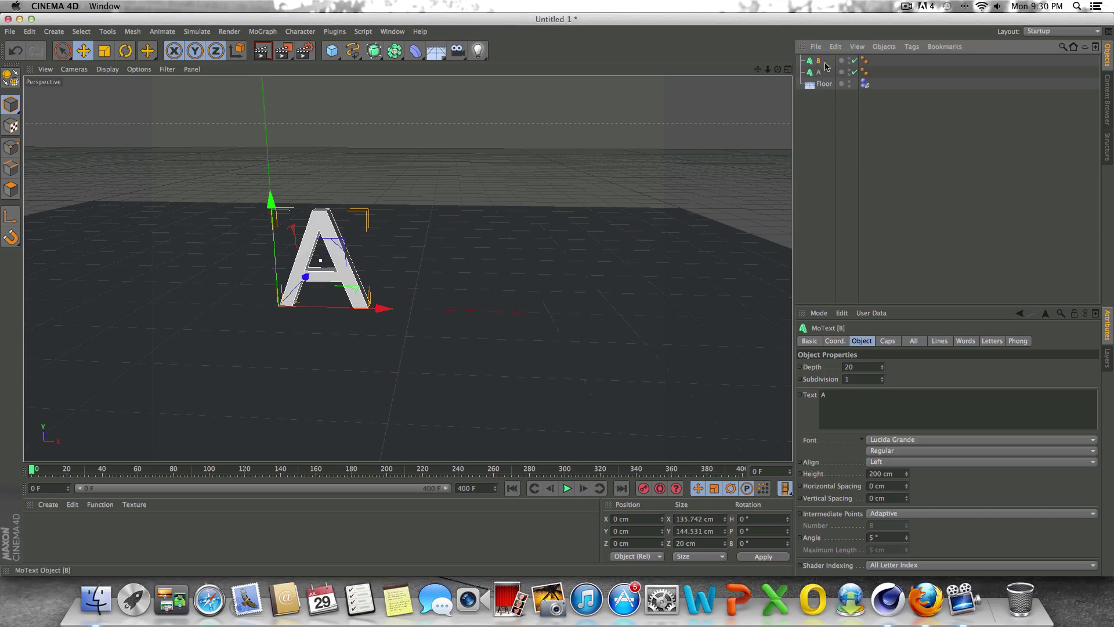
Set the B object's text to "B" and move it along the X axis to about 483 cm
{"action": "double_click", "coordinate": [832, 398]}
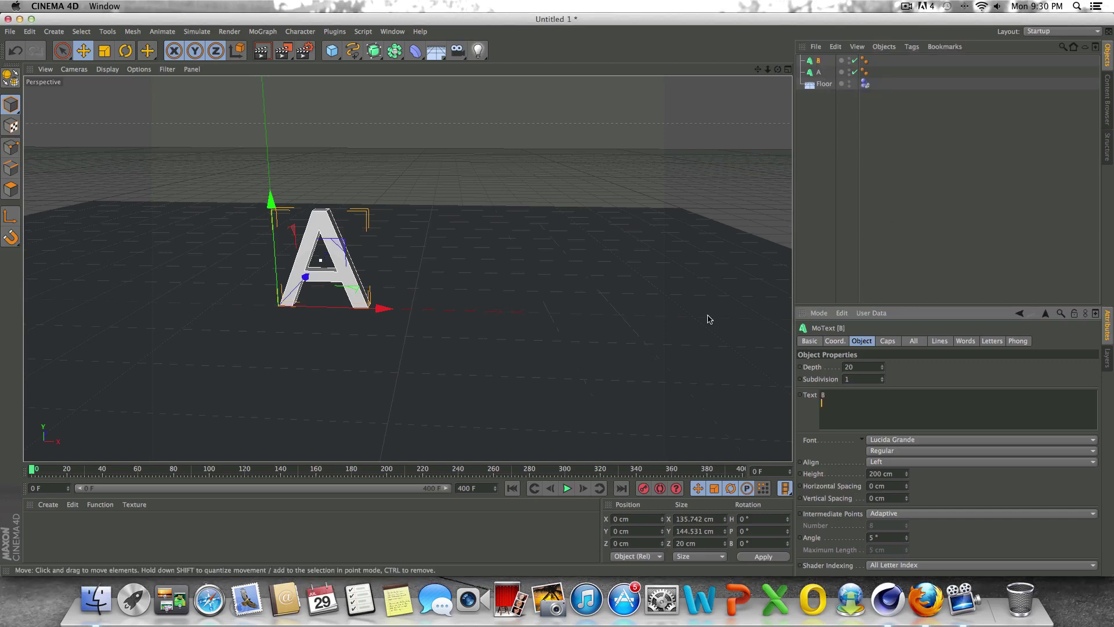
{"action": "type", "text": "B"}
{"action": "left_click", "coordinate": [799, 145]}
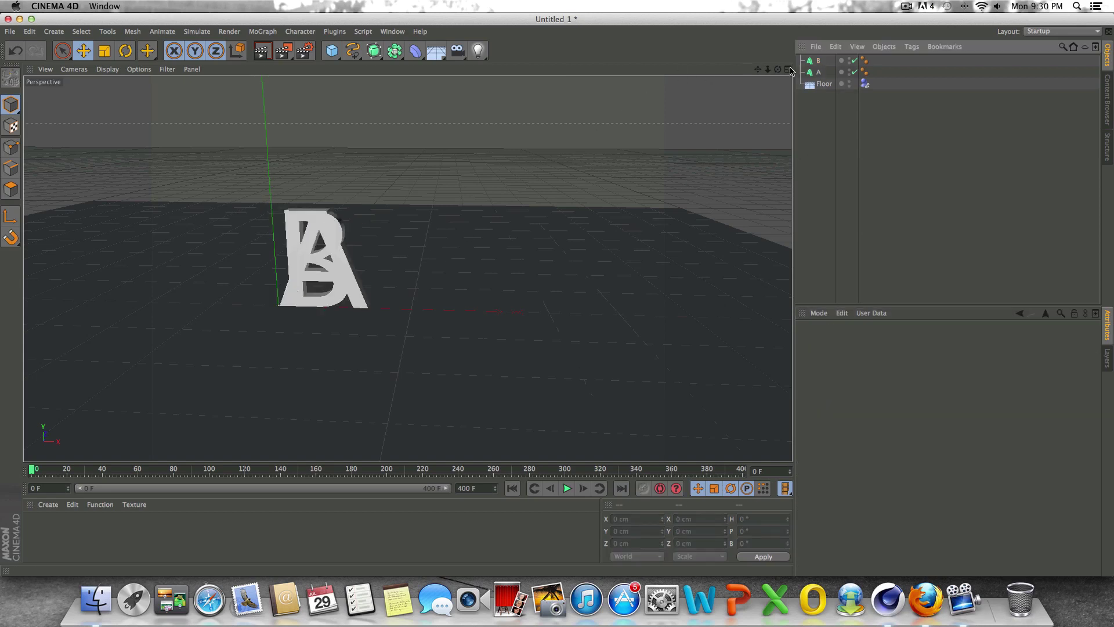
{"action": "key", "text": "ctrl+z"}
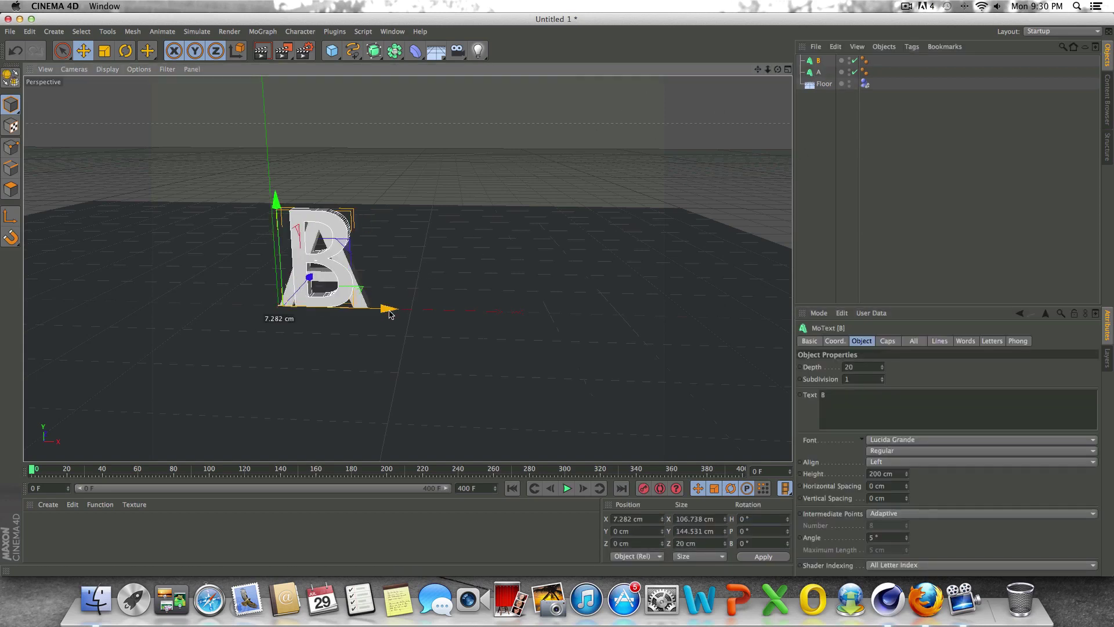
{"action": "left_click_drag", "start_coordinate": [385, 308], "coordinate": [717, 317]}
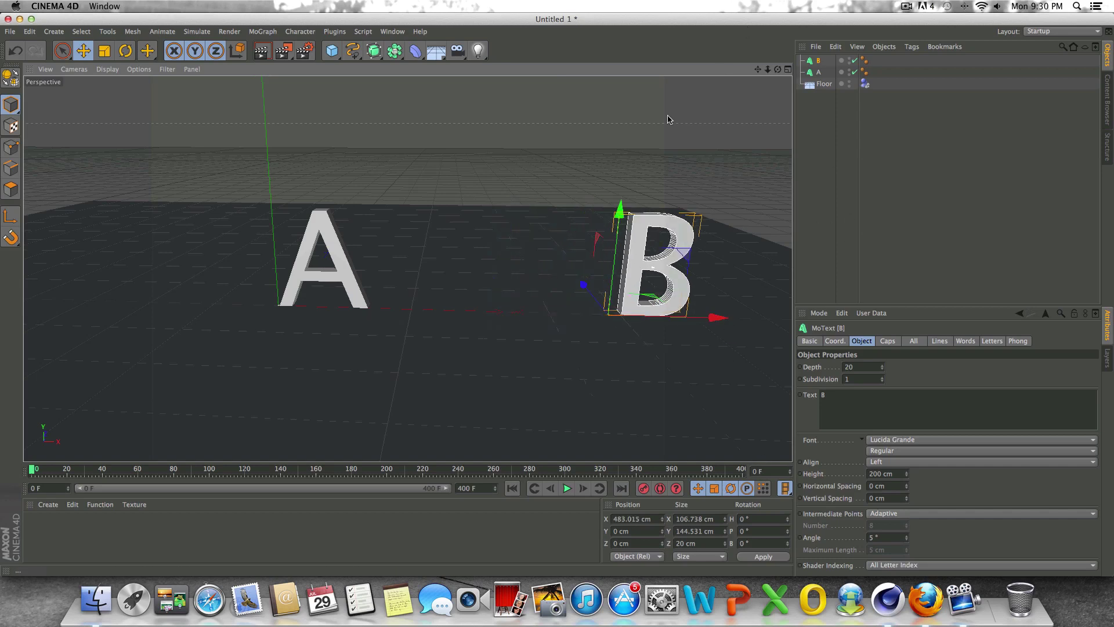
Try rotating the letter B by 90° in pitch and in bank, resetting each angle to 0°
{"action": "left_click", "coordinate": [764, 532]}
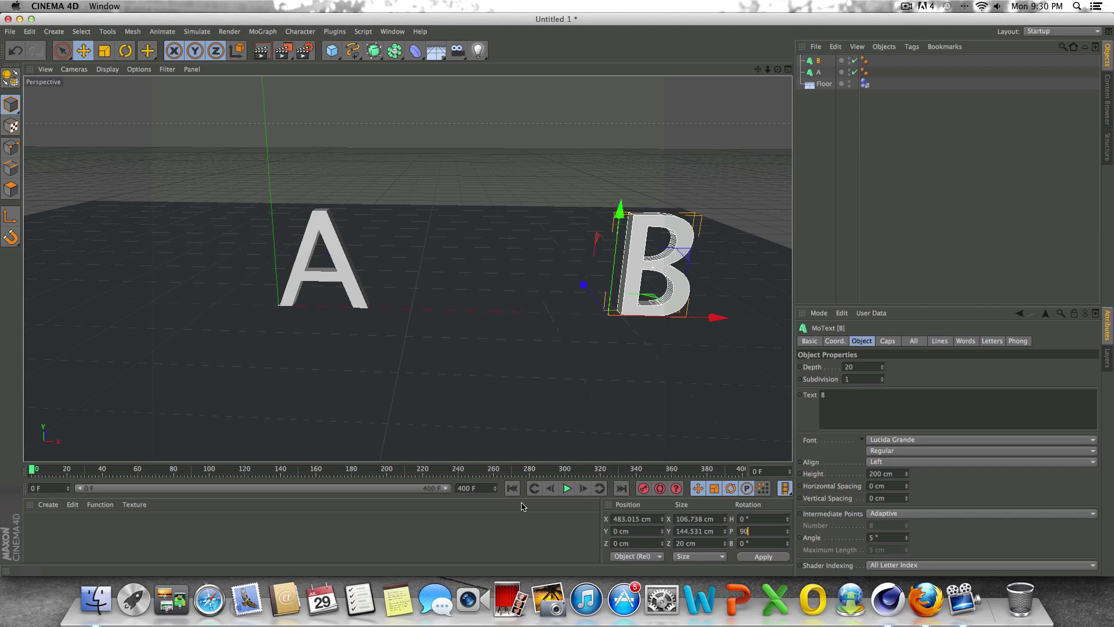
{"action": "key", "text": "Return"}
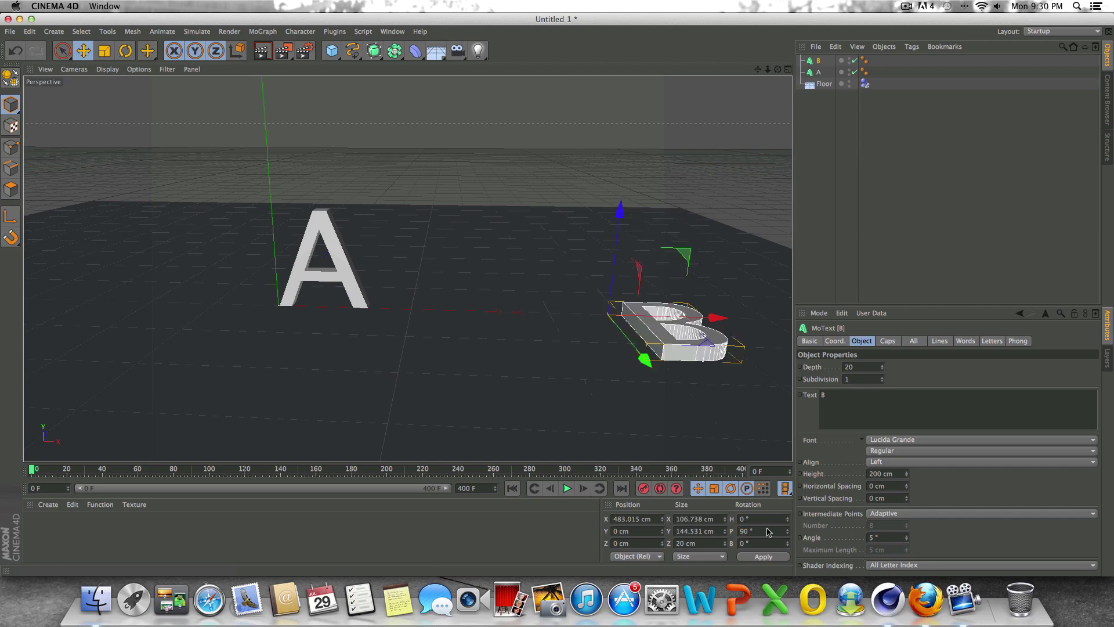
{"action": "key", "text": "super+a"}
{"action": "type", "text": "0"}
{"action": "key", "text": "Return"}
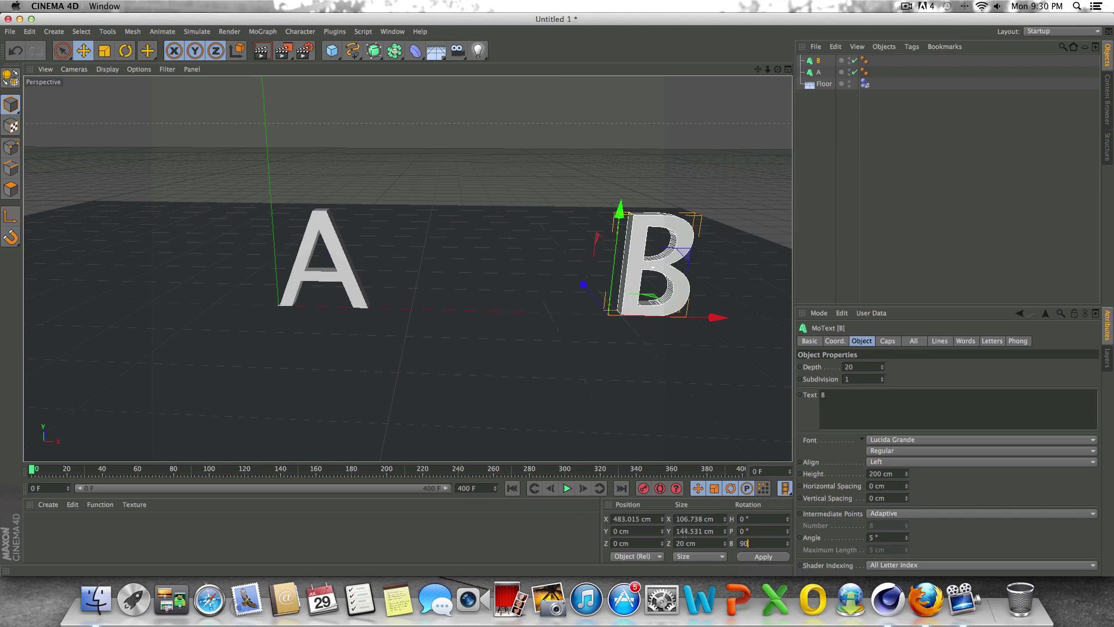
{"action": "type", "text": "90"}
{"action": "key", "text": "Return"}
{"action": "key", "text": "super+a"}
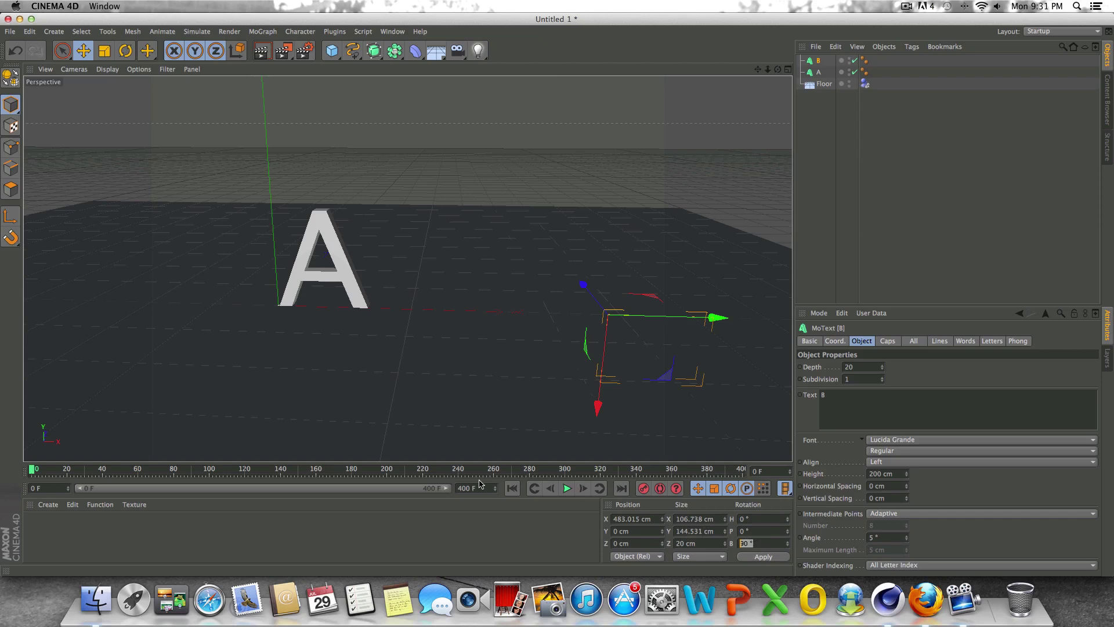
{"action": "type", "text": "0"}
{"action": "key", "text": "Return"}
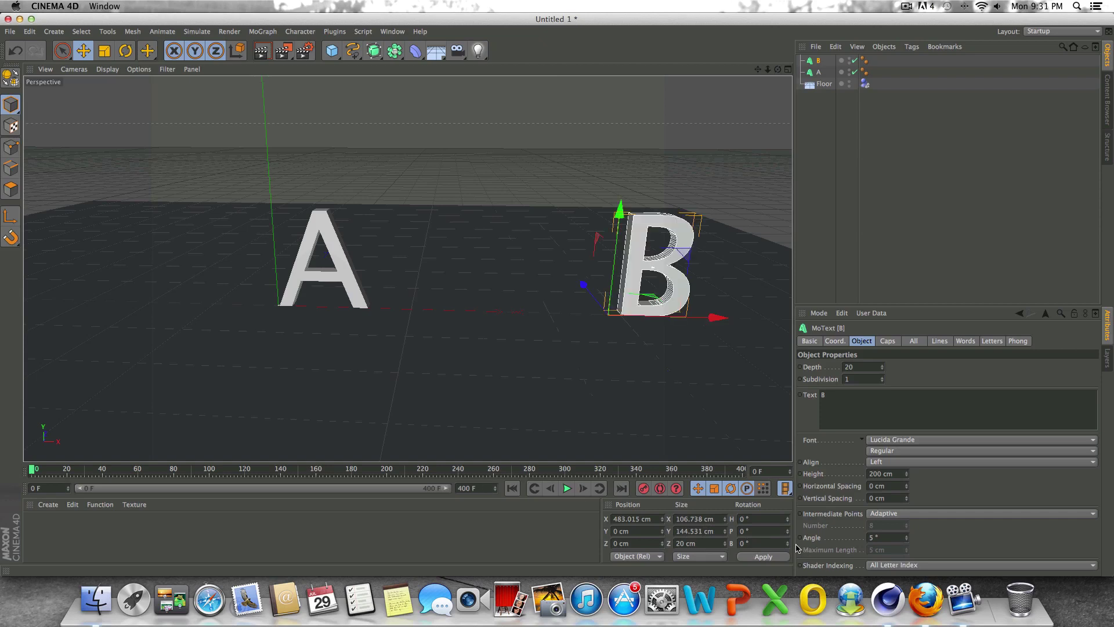
Set the heading rotation of both letters, first B and then A, to -90°
{"action": "key", "text": "Tab"}
{"action": "type", "text": "90"}
{"action": "key", "text": "Return"}
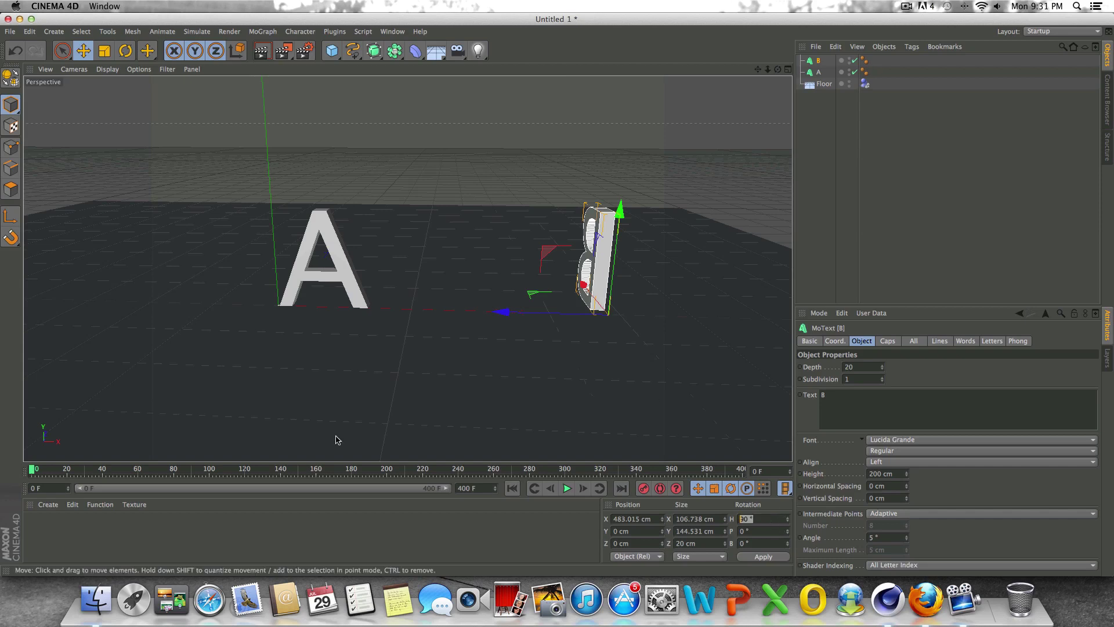
{"action": "type", "text": "-90"}
{"action": "key", "text": "Return"}
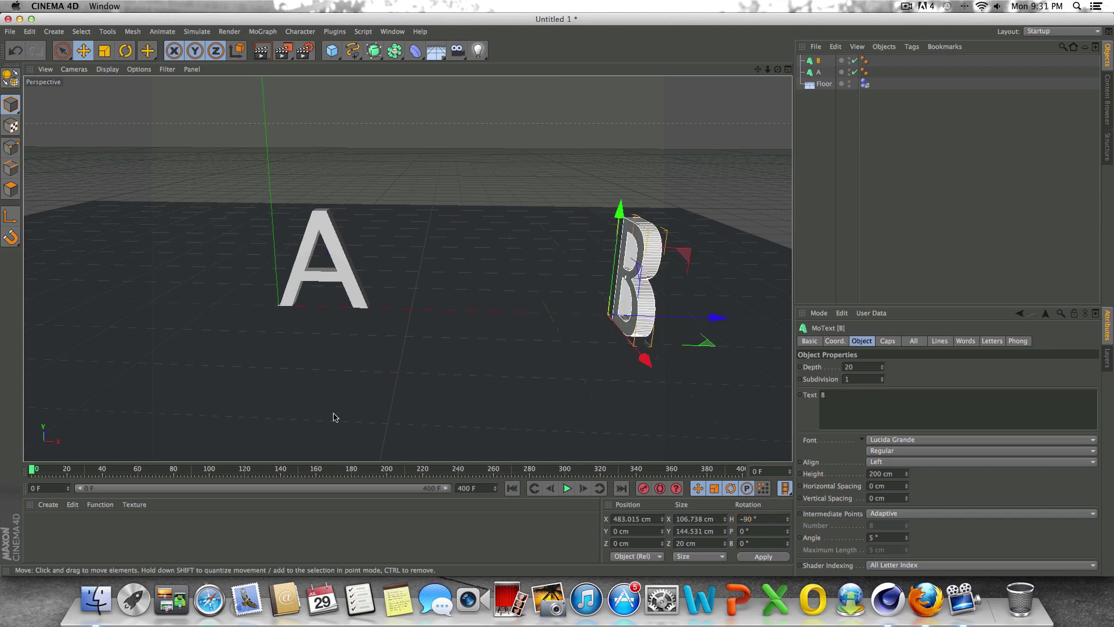
{"action": "left_click", "coordinate": [818, 72]}
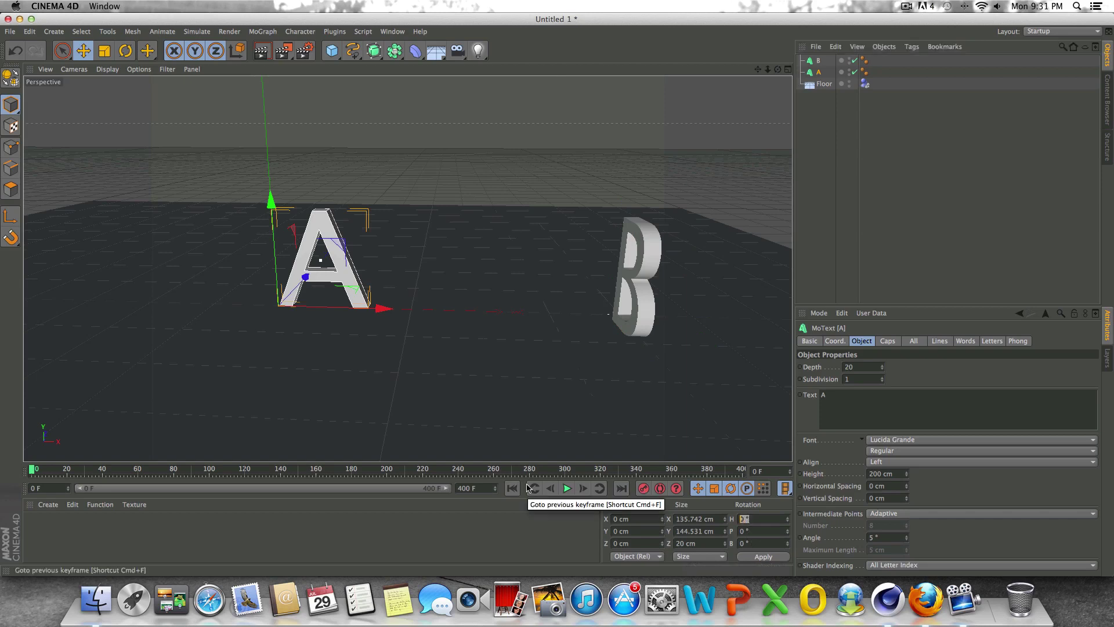
{"action": "type", "text": "-9"}
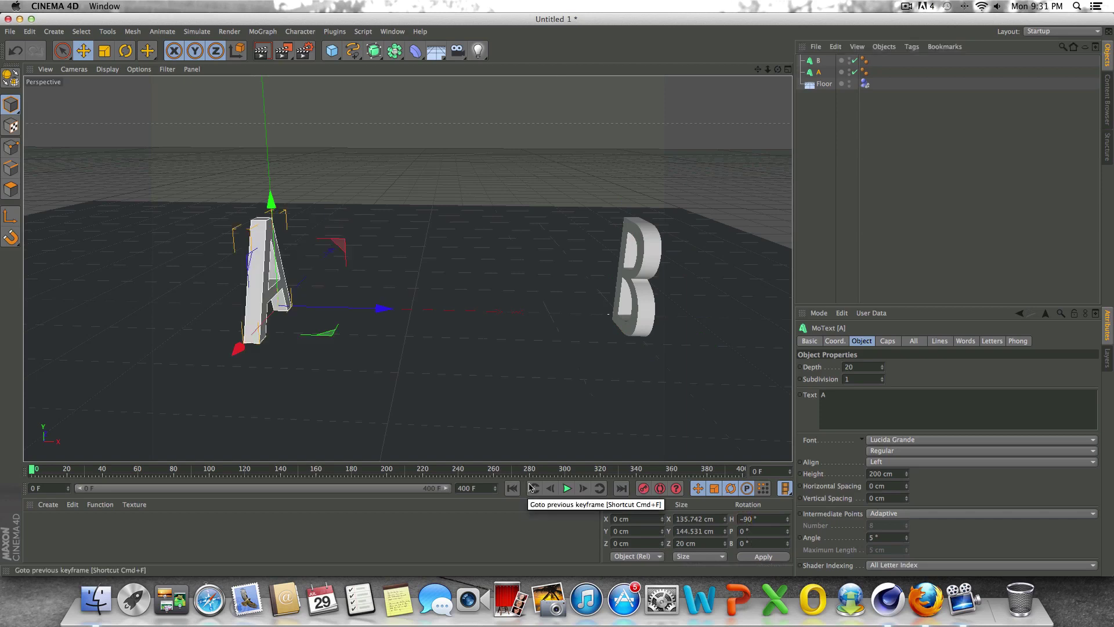
Add a dynamics Spring object and assign letter A as its Object A and letter B as its Object B
{"action": "left_click_drag", "start_coordinate": [778, 69], "coordinate": [406, 265]}
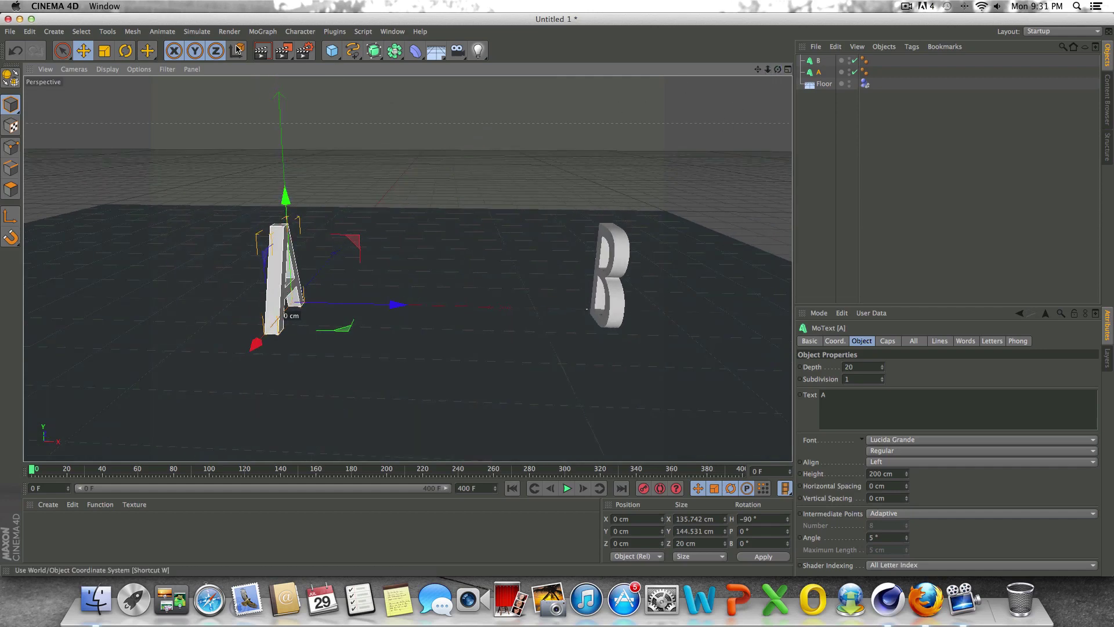
{"action": "left_click", "coordinate": [197, 31]}
{"action": "mouse_move", "coordinate": [221, 61]}
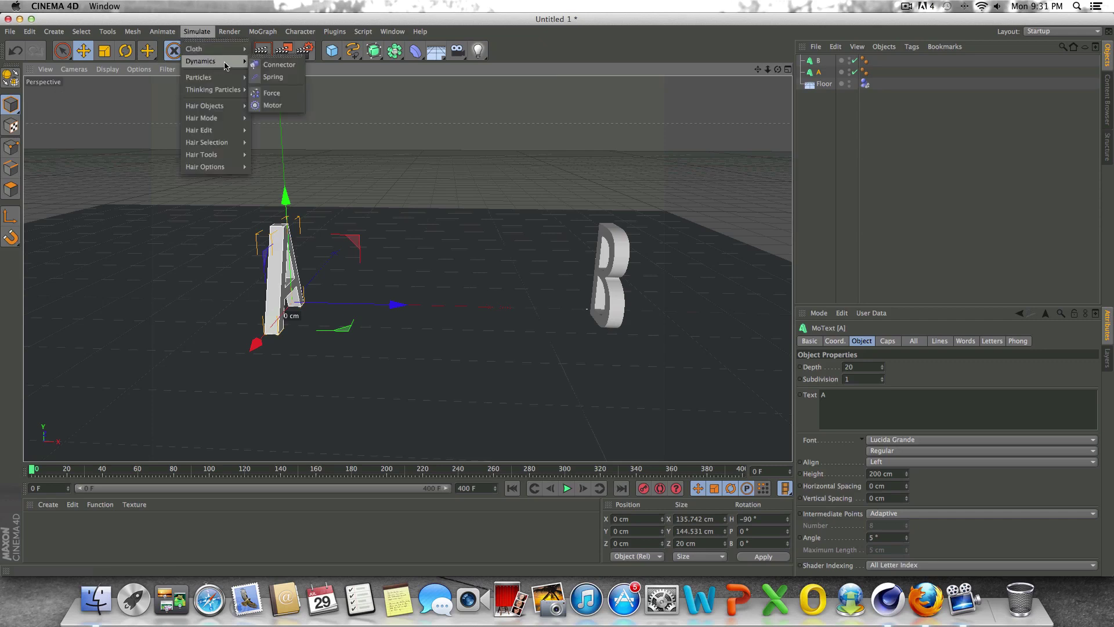
{"action": "left_click", "coordinate": [272, 77]}
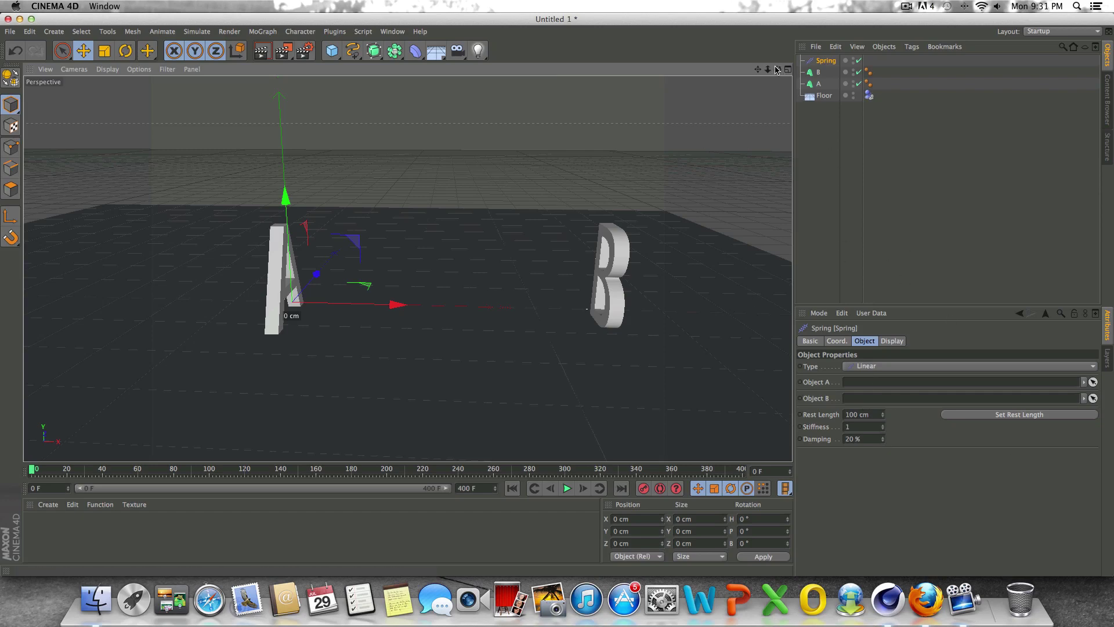
{"action": "left_click_drag", "start_coordinate": [776, 70], "coordinate": [876, 389]}
{"action": "left_click_drag", "start_coordinate": [818, 73], "coordinate": [890, 410]}
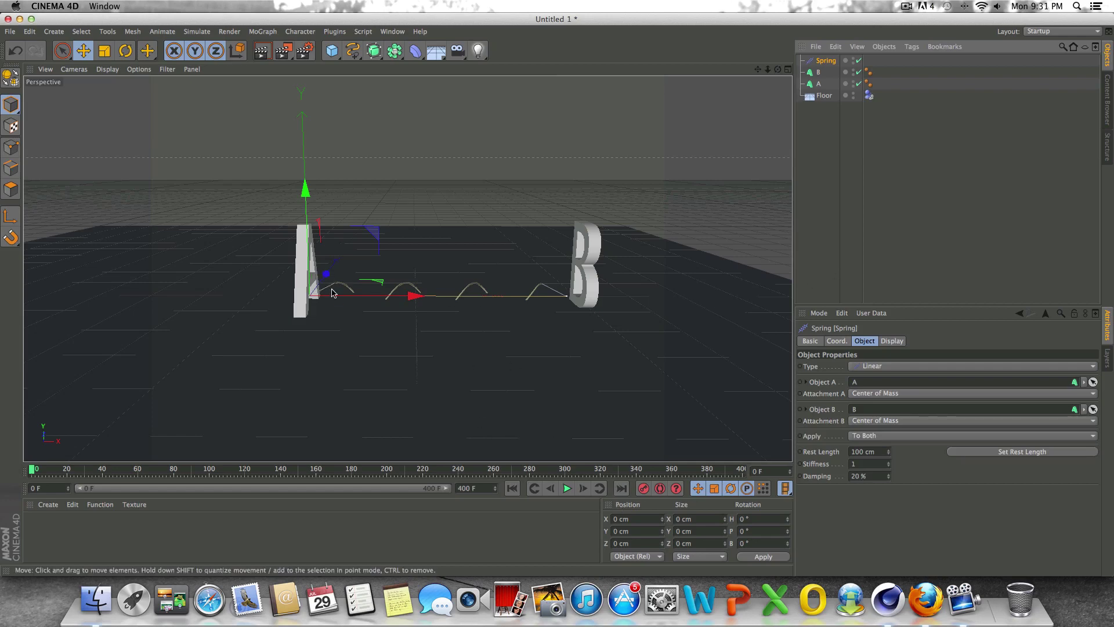
Examine the spring between the two letters, play the simulation and rewind to the first frame
{"action": "scroll", "coordinate": [332, 293], "scroll_direction": "up", "scroll_amount": 5}
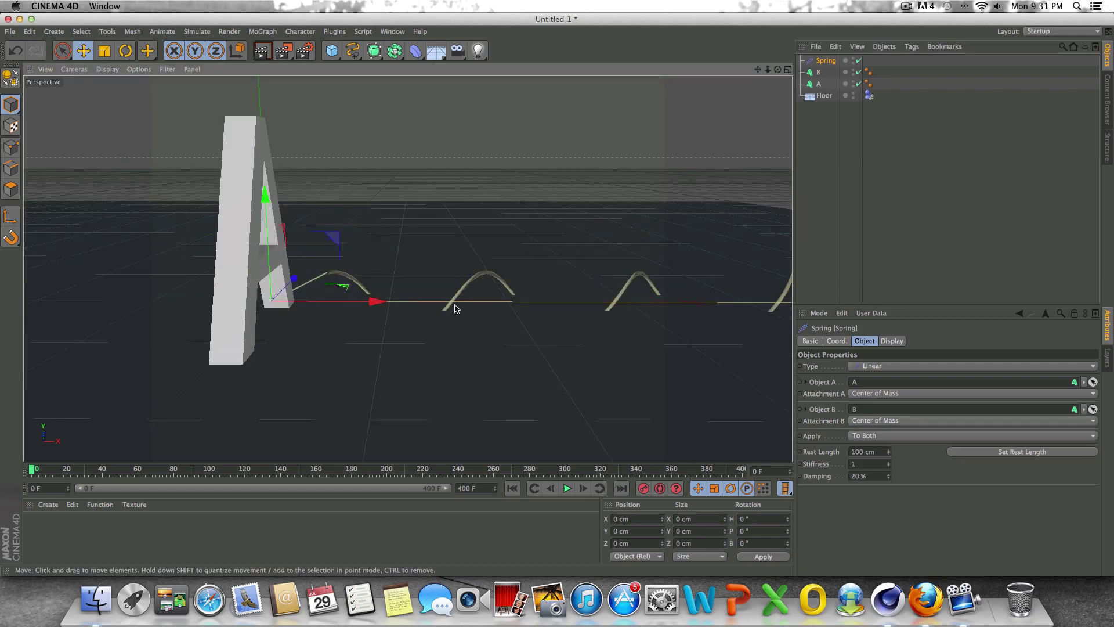
{"action": "left_click_drag", "start_coordinate": [660, 291], "coordinate": [611, 381], "text": "alt"}
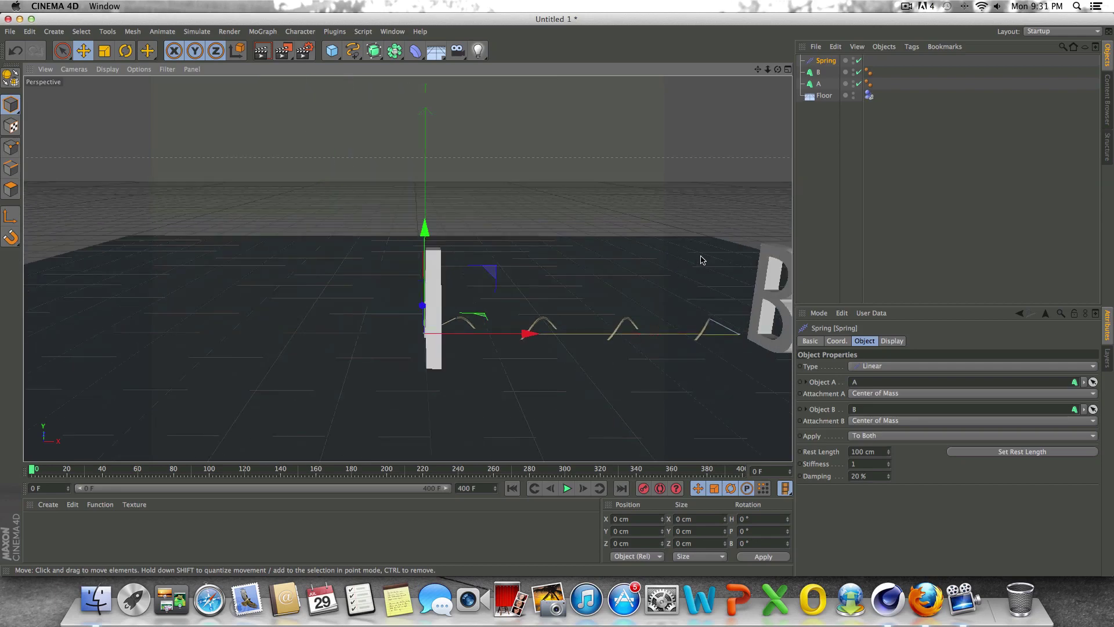
{"action": "left_click_drag", "start_coordinate": [701, 260], "coordinate": [563, 239], "text": "alt"}
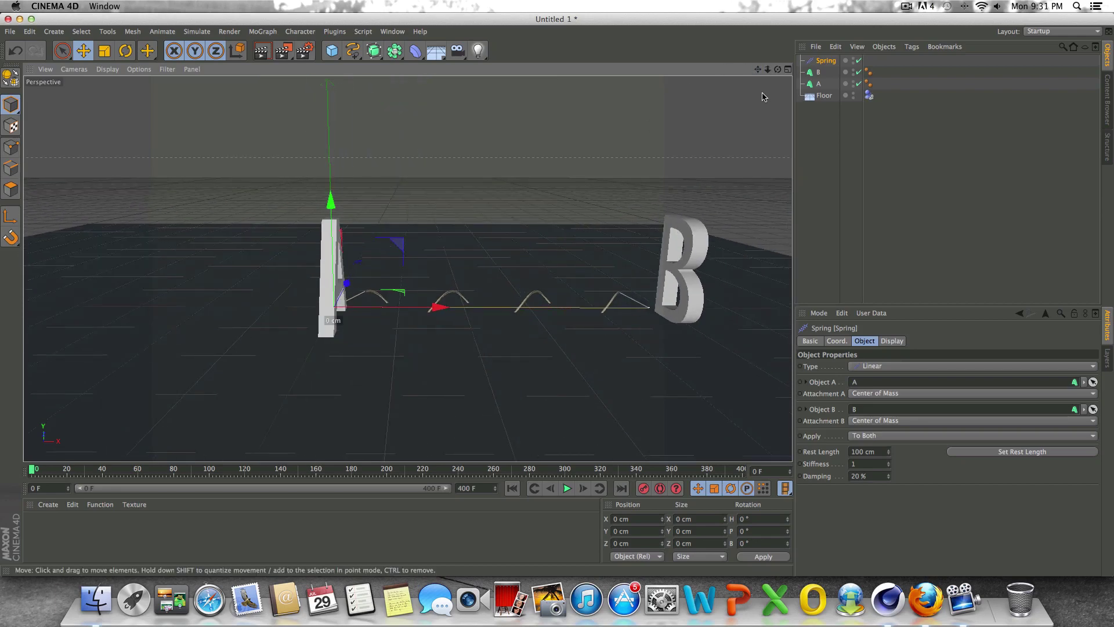
{"action": "middle_click_drag", "start_coordinate": [723, 118], "coordinate": [374, 360], "text": "alt"}
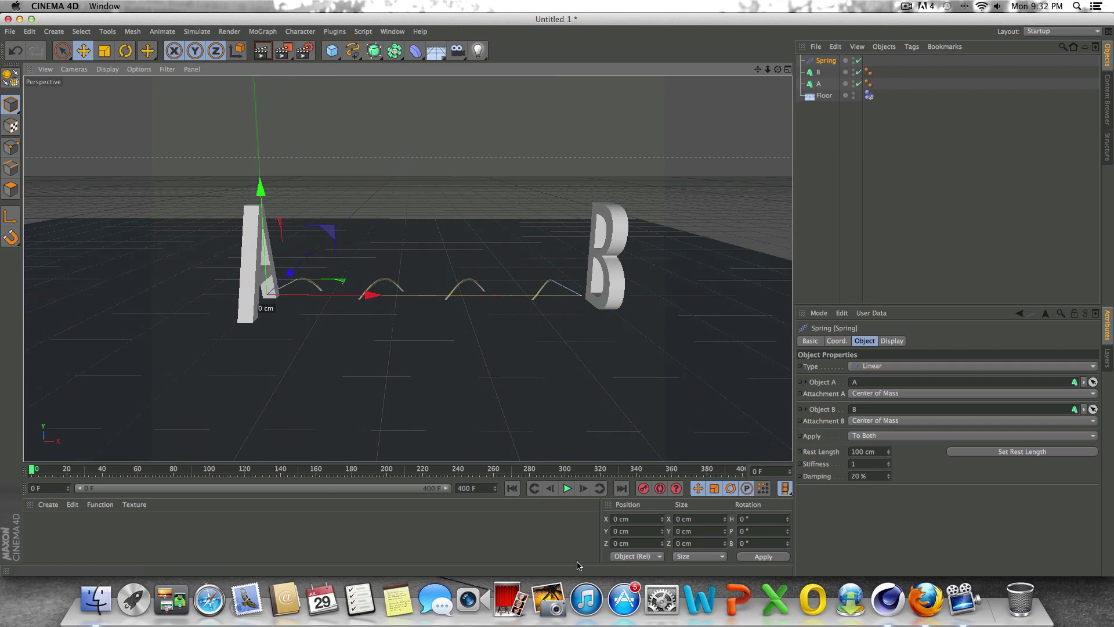
{"action": "left_click", "coordinate": [566, 488]}
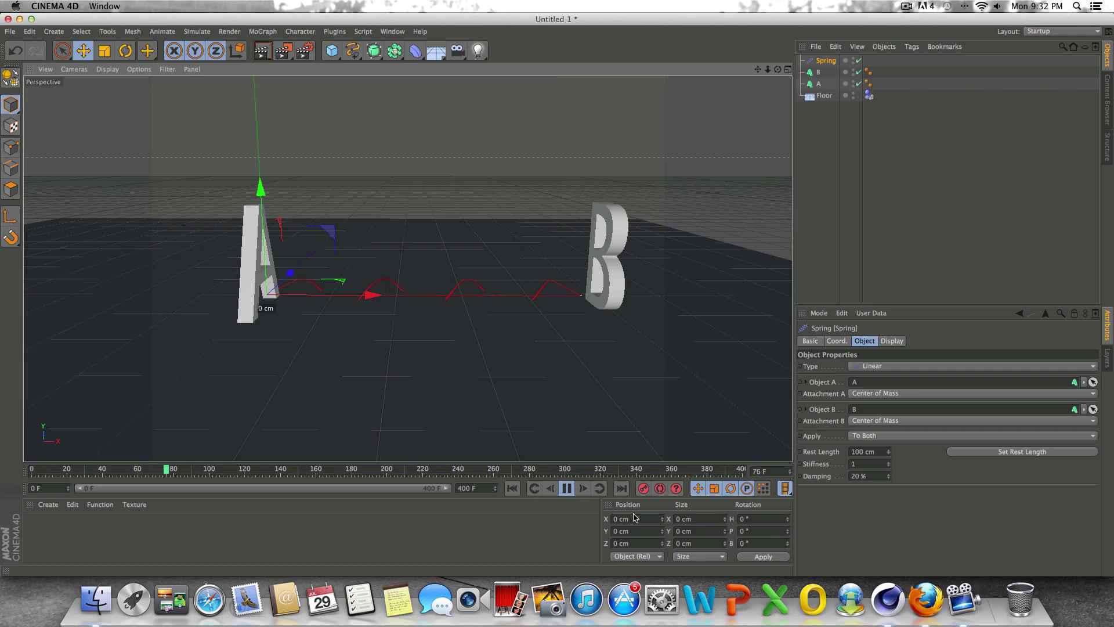
{"action": "left_click", "coordinate": [567, 488]}
{"action": "key", "text": "shift+f"}
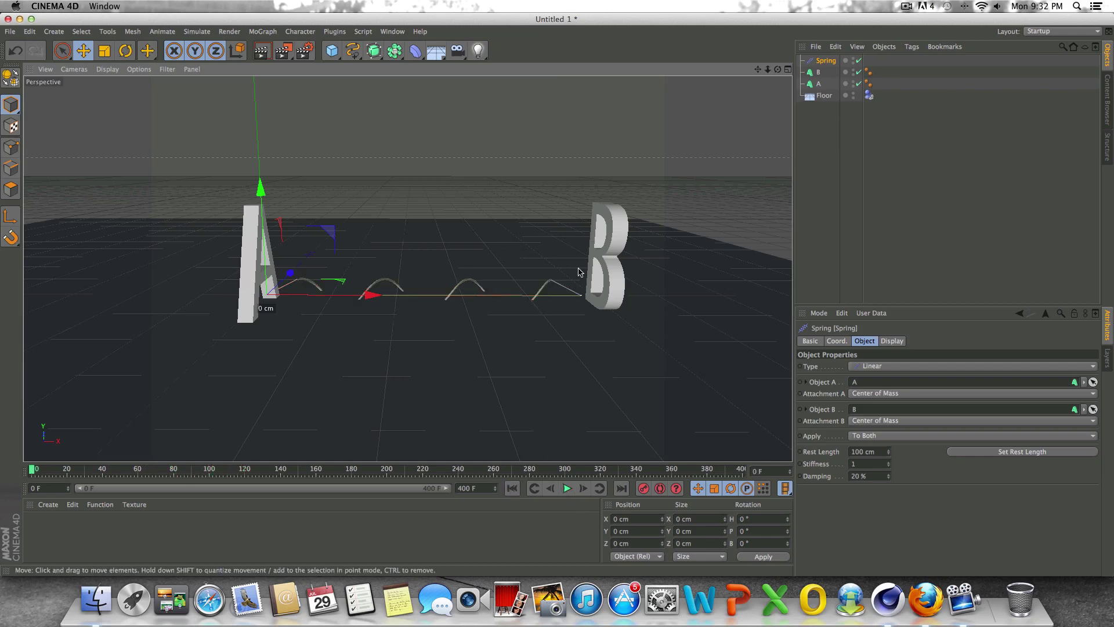
Add a Rigid Body simulation tag to letter B and another to letter A
{"action": "left_click", "coordinate": [816, 72]}
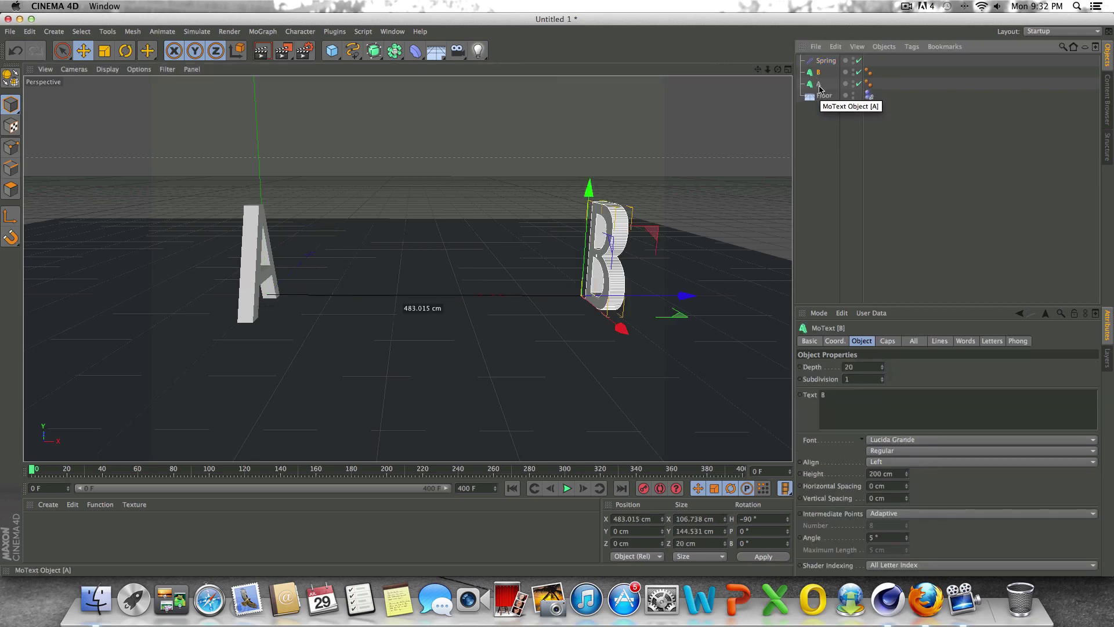
{"action": "right_click", "coordinate": [819, 76]}
{"action": "mouse_move", "coordinate": [870, 168]}
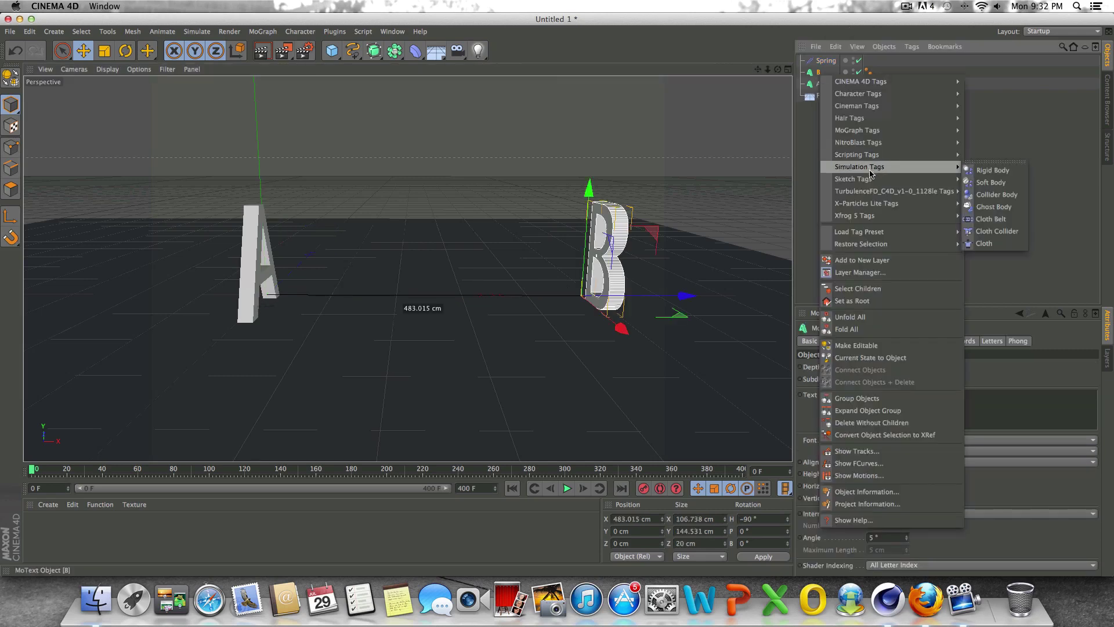
{"action": "left_click", "coordinate": [973, 172]}
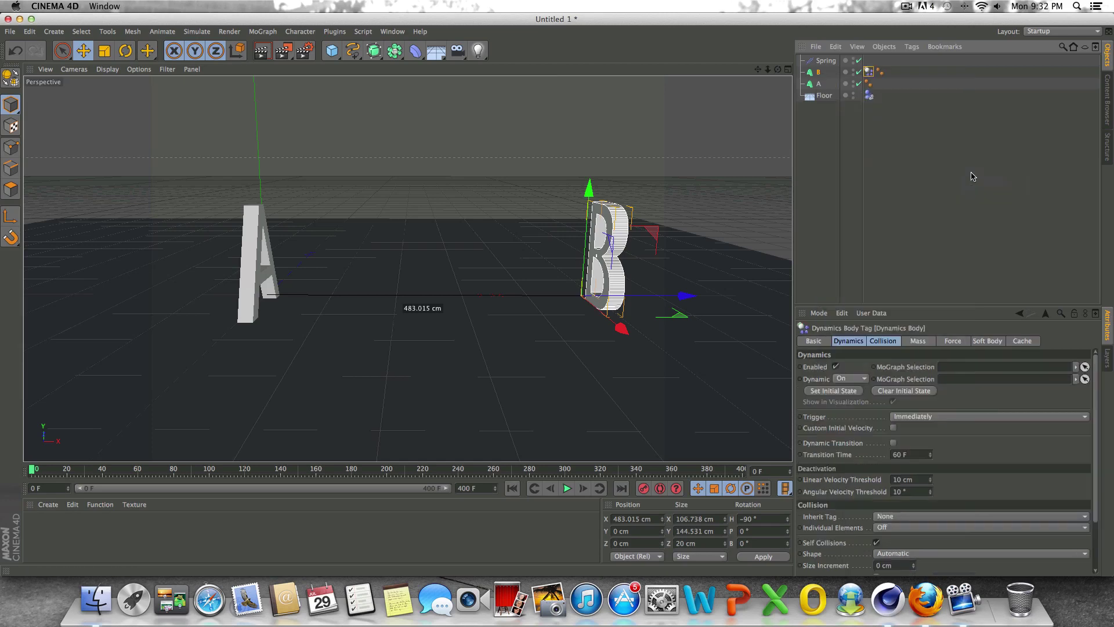
{"action": "left_click", "coordinate": [818, 84]}
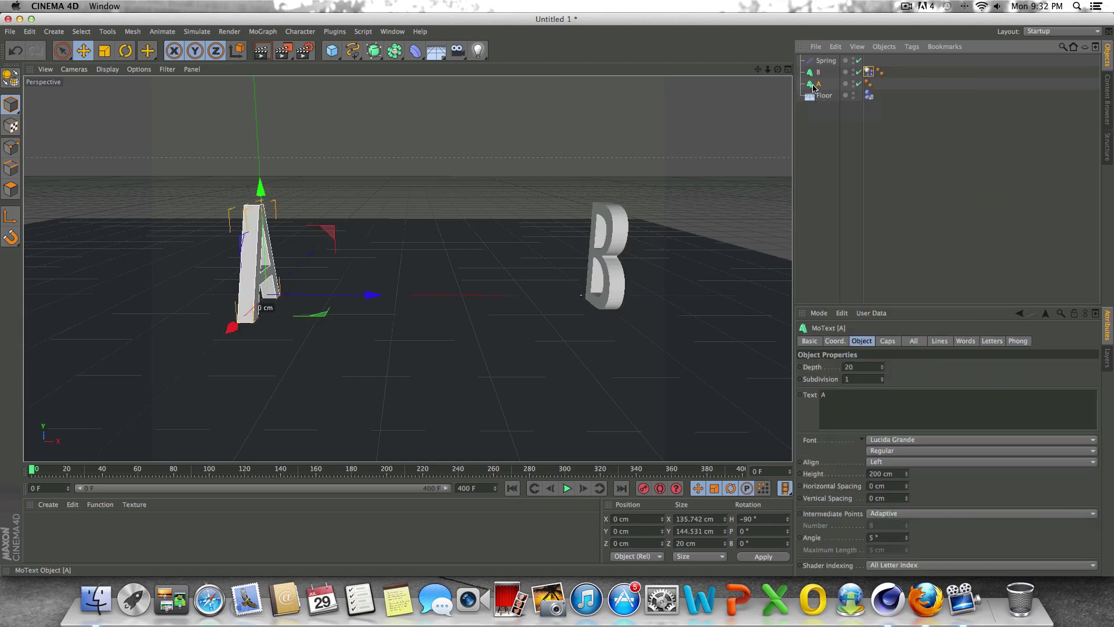
{"action": "right_click", "coordinate": [814, 86]}
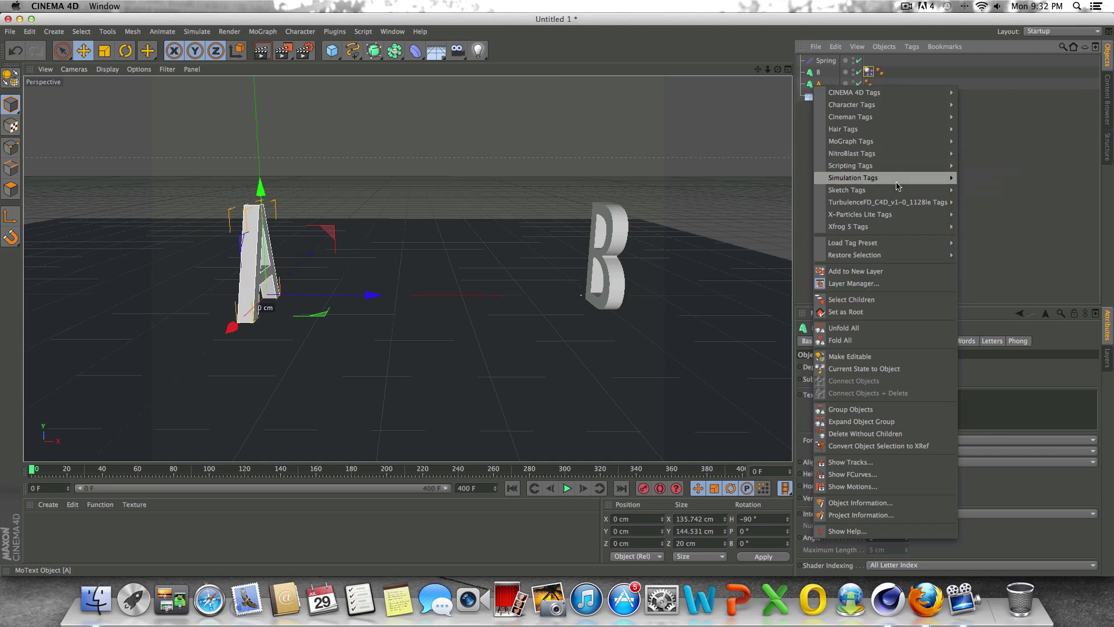
{"action": "mouse_move", "coordinate": [870, 177]}
{"action": "left_click", "coordinate": [960, 183]}
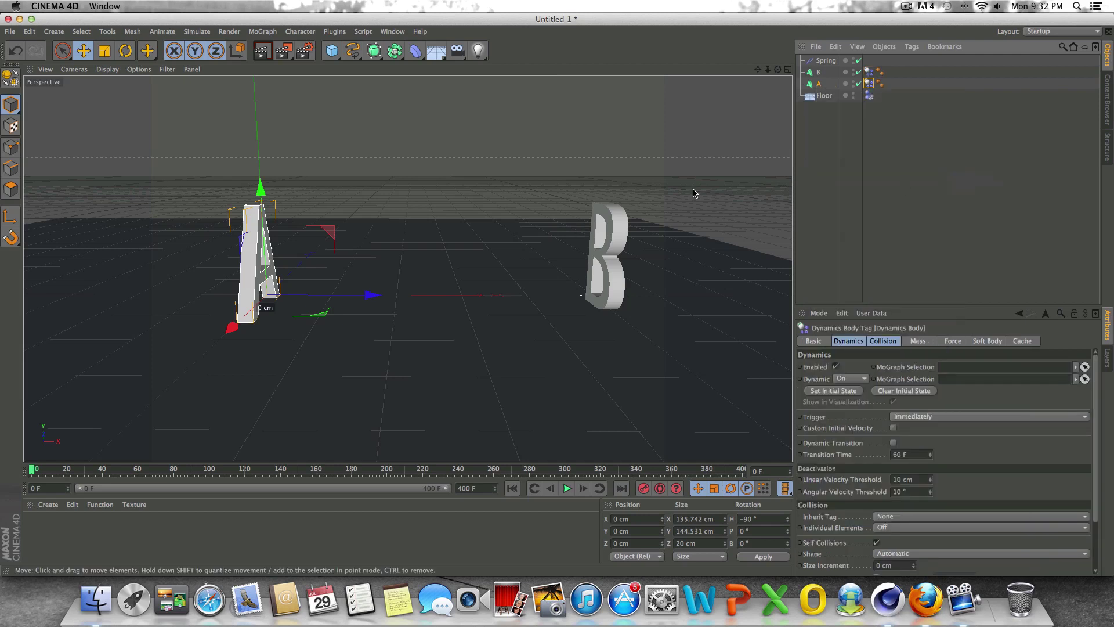
Select the spring and play the simulation three times to examine how it pulls the letters, rewinding after each run
{"action": "left_click", "coordinate": [815, 72]}
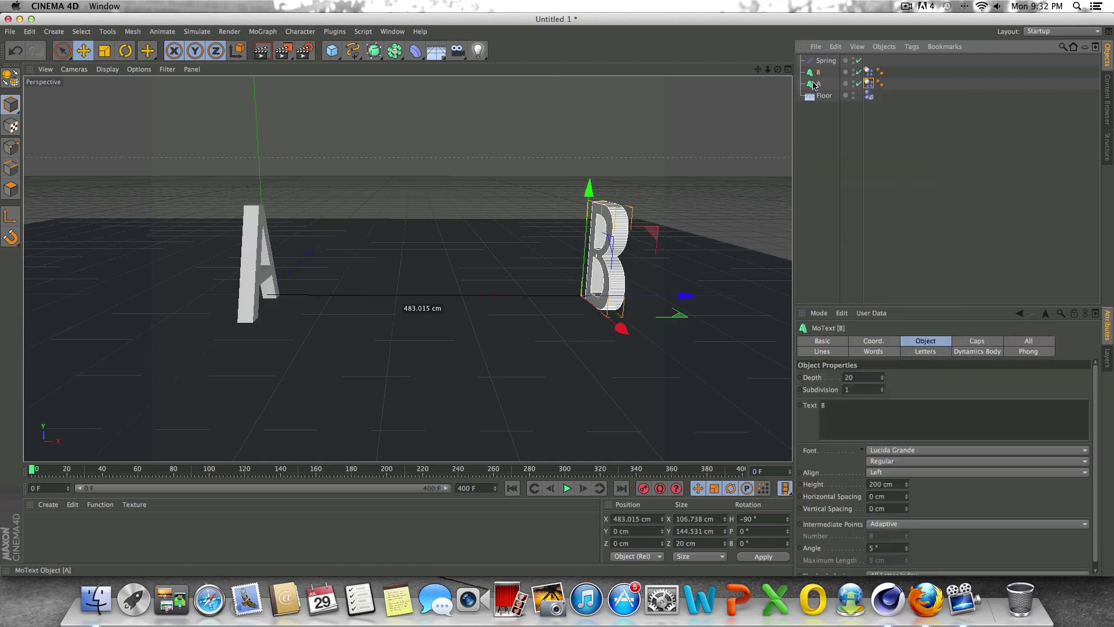
{"action": "left_click", "coordinate": [825, 61]}
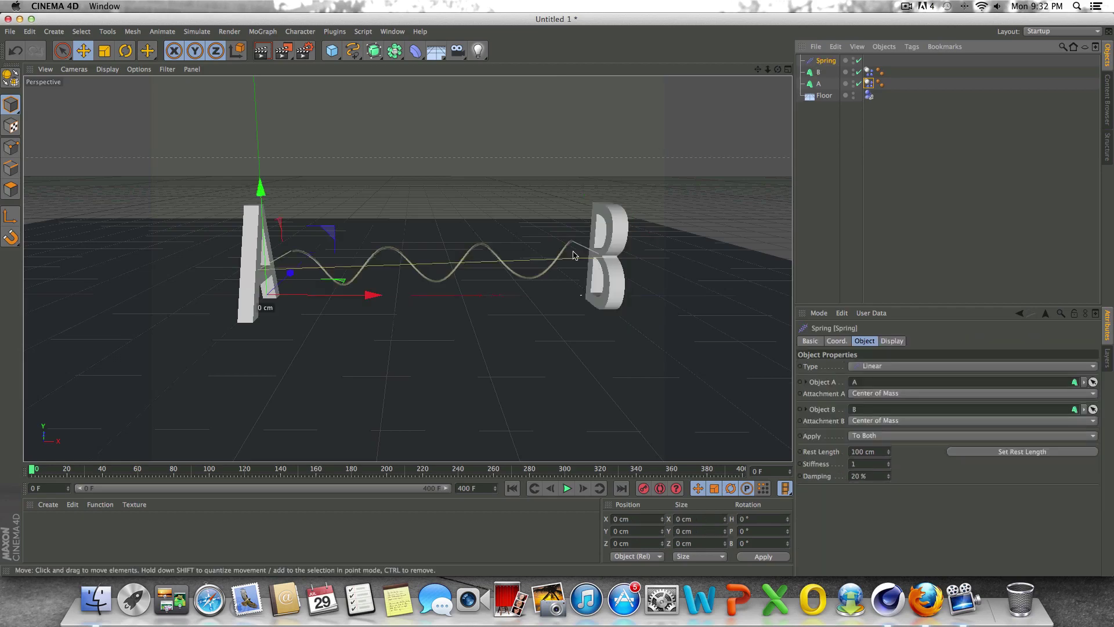
{"action": "left_click_drag", "start_coordinate": [777, 69], "coordinate": [407, 268]}
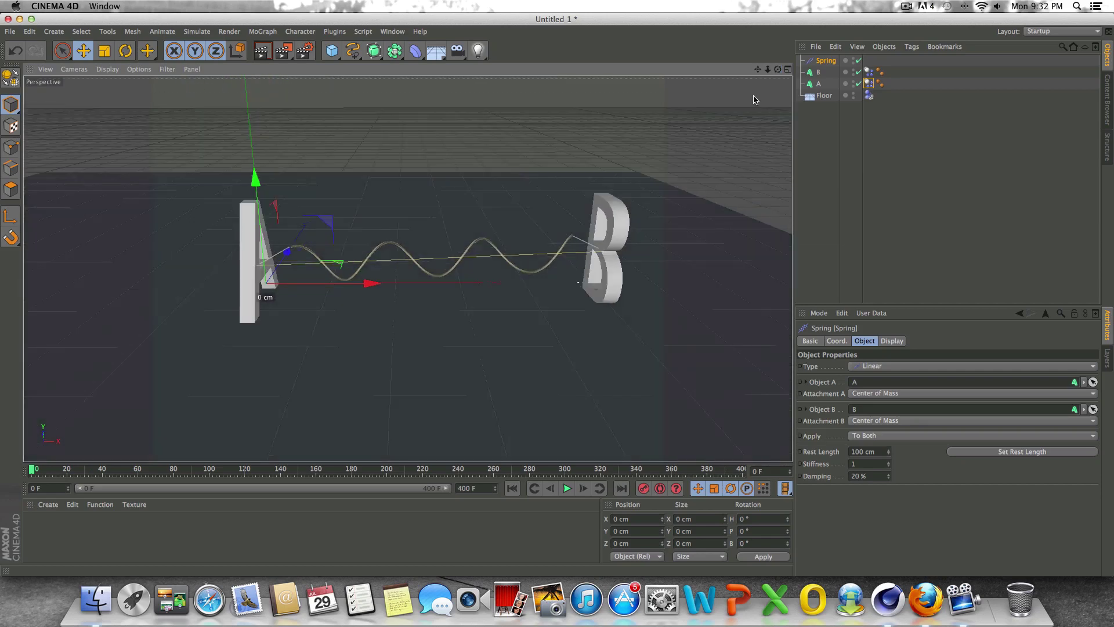
{"action": "left_click", "coordinate": [567, 491]}
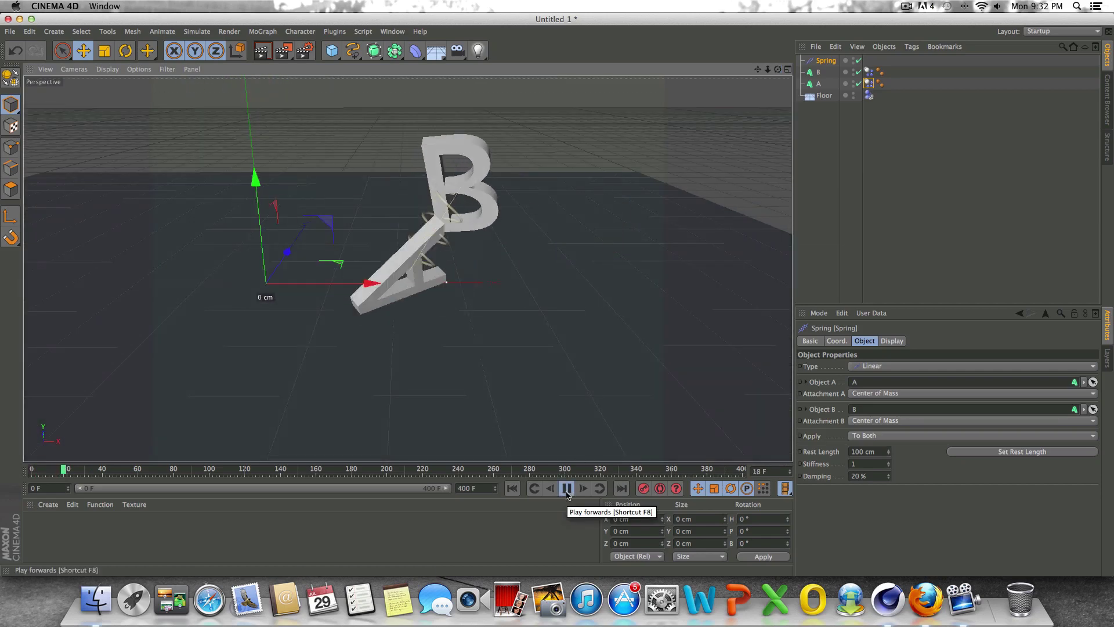
{"action": "left_click", "coordinate": [567, 491]}
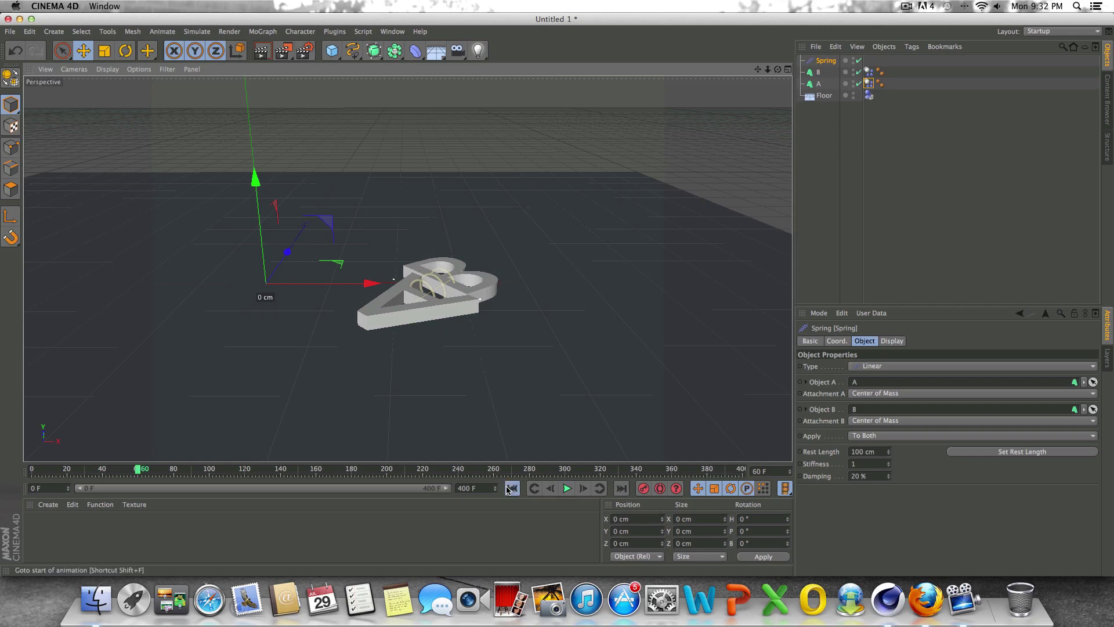
{"action": "left_click", "coordinate": [511, 488]}
{"action": "left_click", "coordinate": [561, 489]}
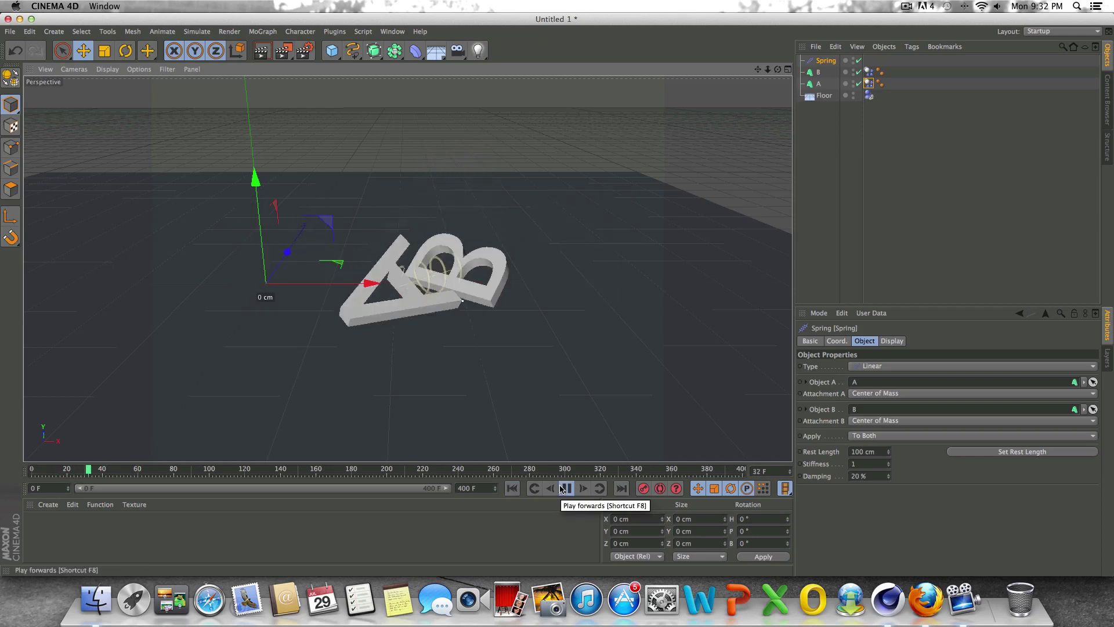
{"action": "left_click", "coordinate": [564, 489]}
{"action": "left_click", "coordinate": [511, 488]}
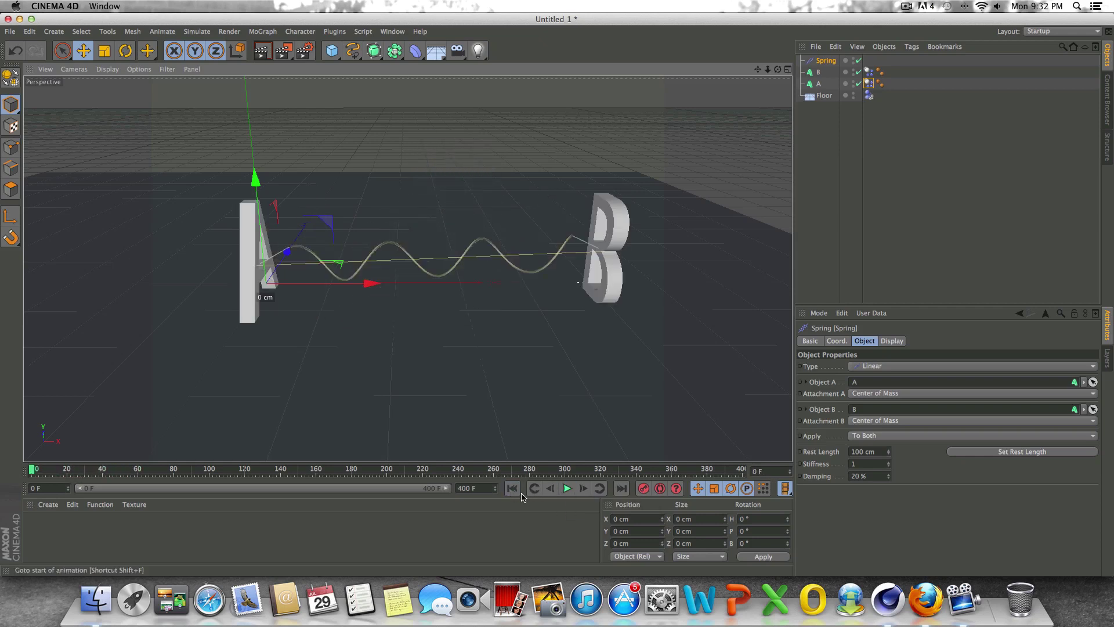
{"action": "left_click", "coordinate": [567, 488]}
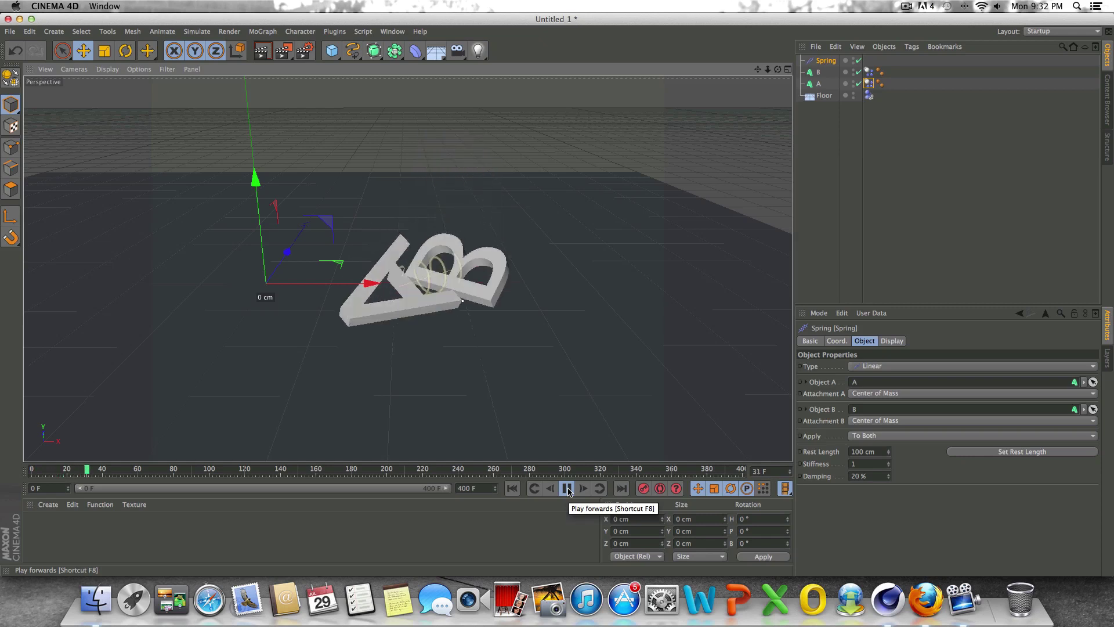
{"action": "left_click", "coordinate": [567, 488]}
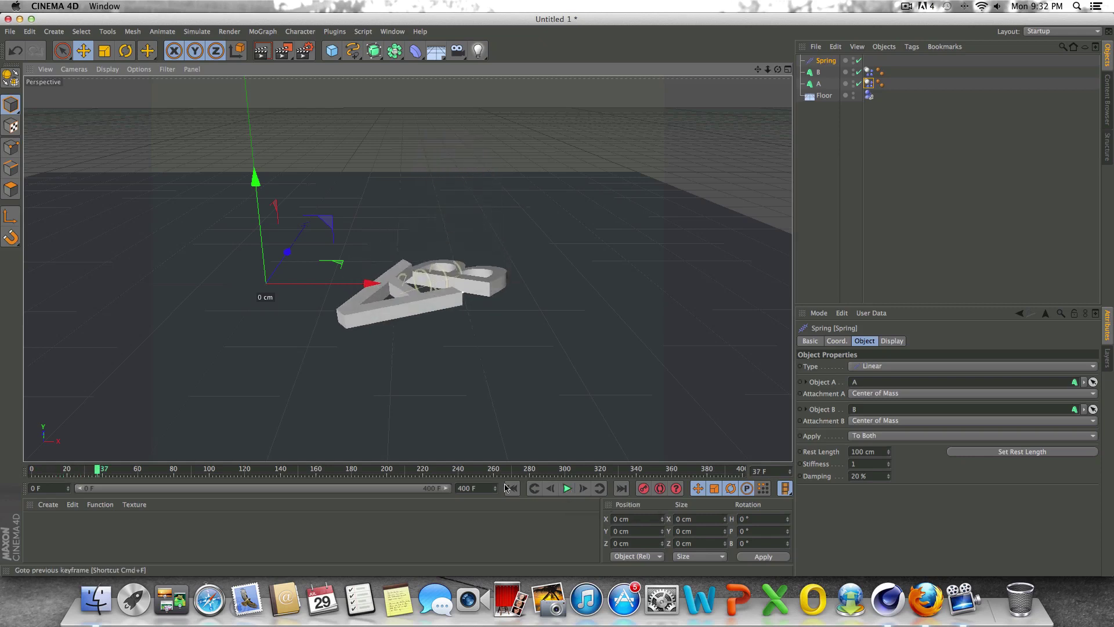
{"action": "left_click", "coordinate": [512, 488]}
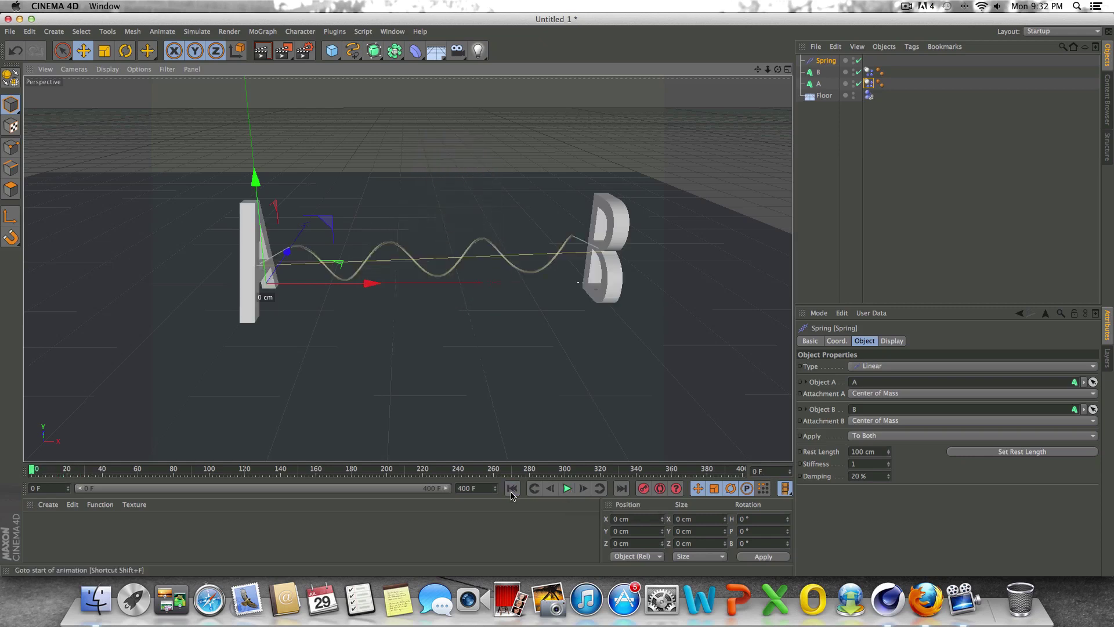
Try a rest length of 50 cm for the spring, playing the simulation and rewinding to the first frame
{"action": "left_click", "coordinate": [884, 451]}
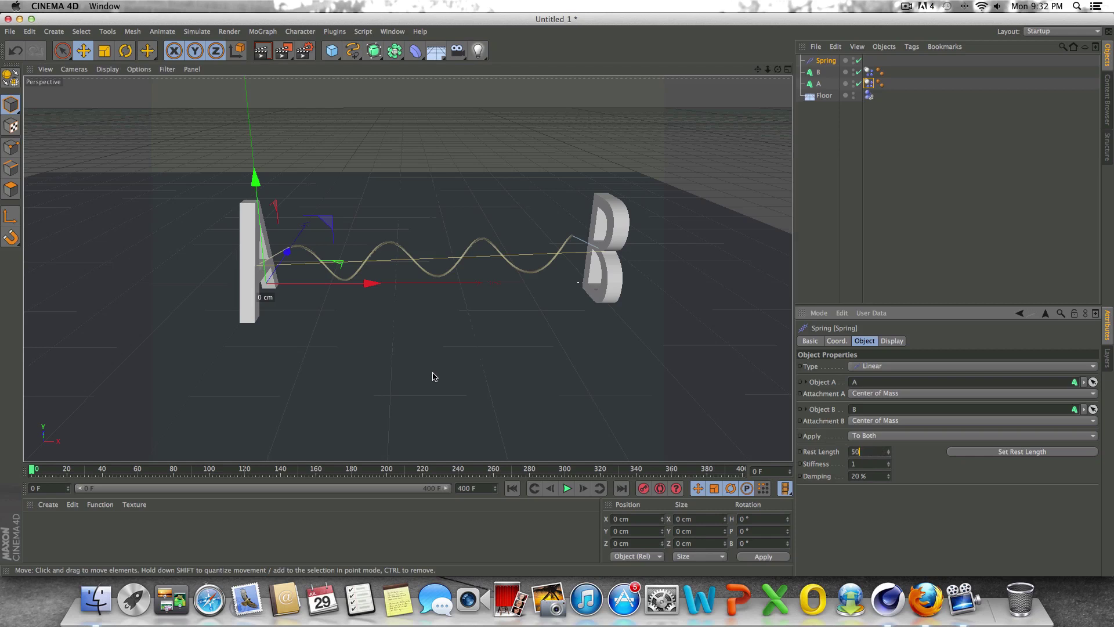
{"action": "left_click", "coordinate": [567, 488]}
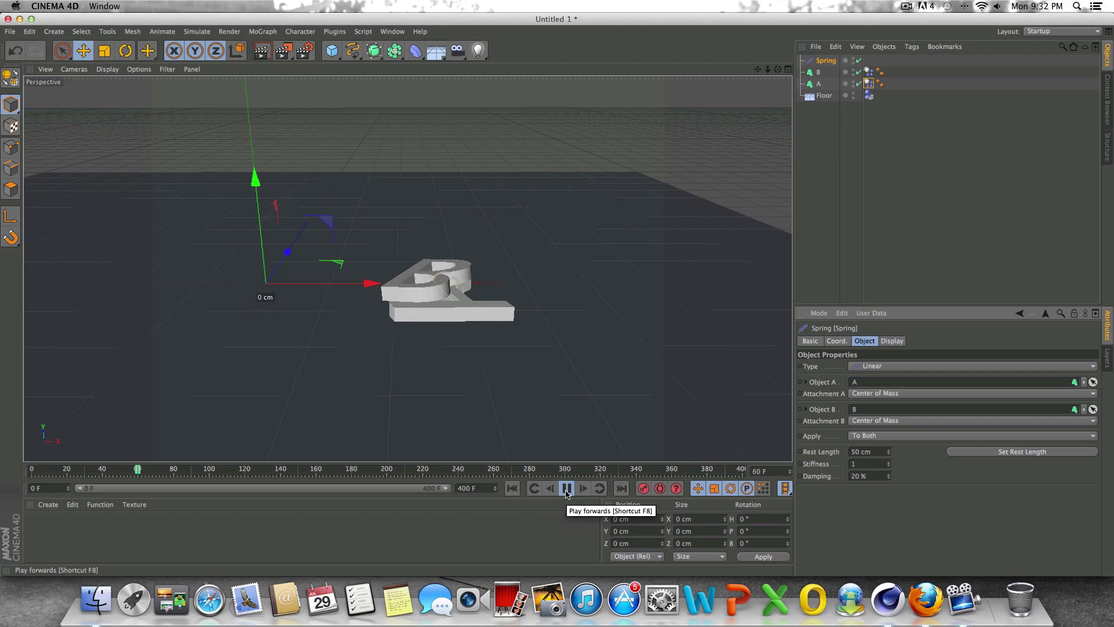
{"action": "left_click", "coordinate": [565, 488]}
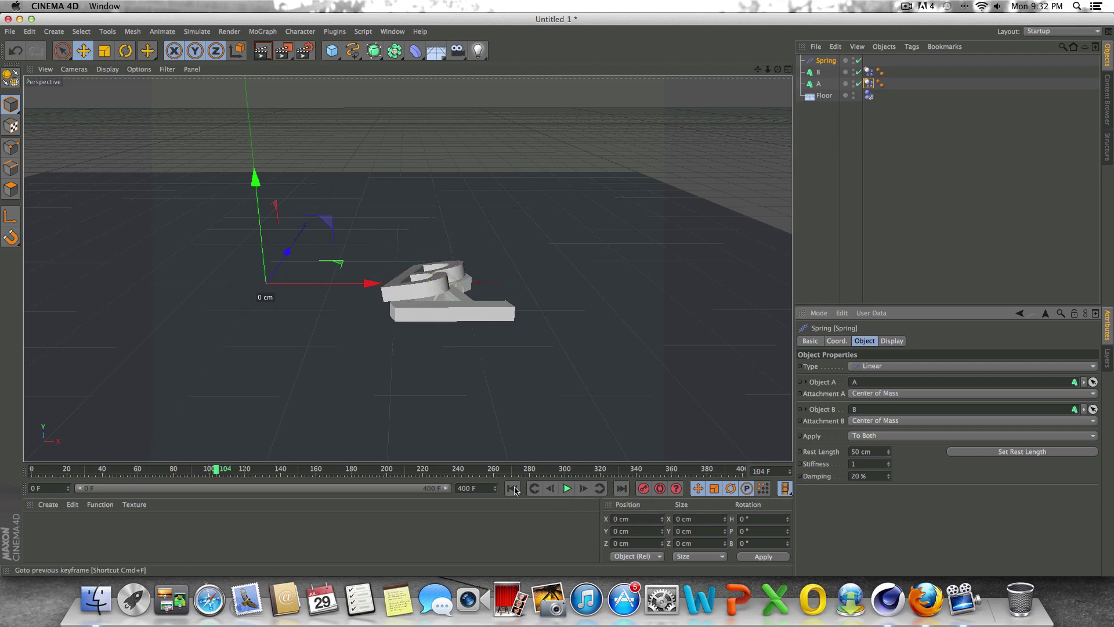
{"action": "key", "text": "shift+f"}
Try a rest length of 150 cm for the spring, playing the simulation and rewinding to the first frame
{"action": "key", "text": "Return"}
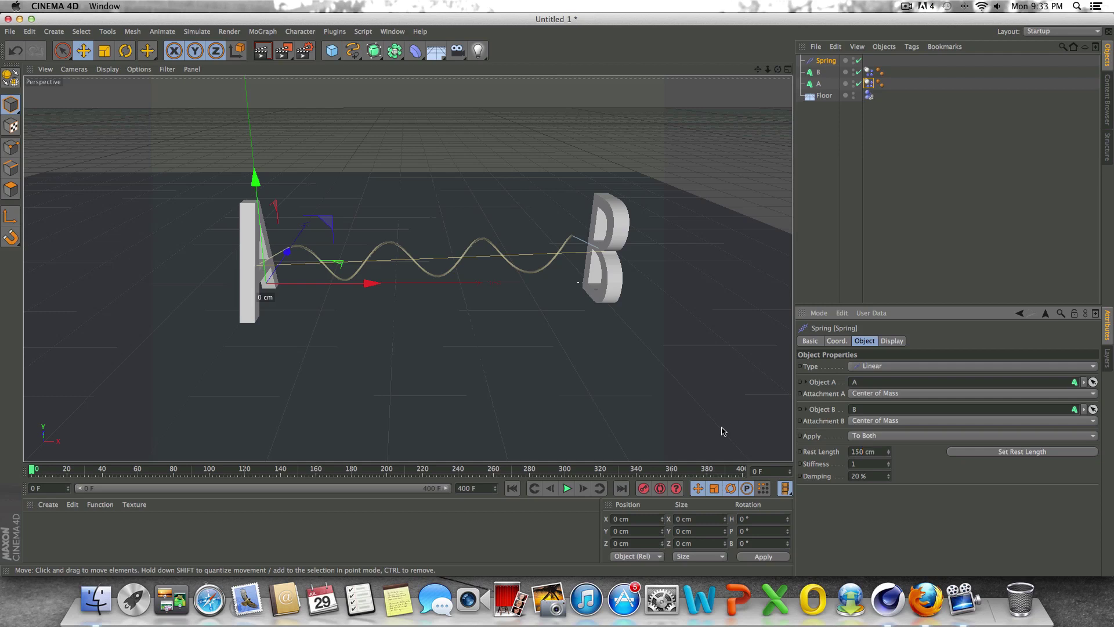
{"action": "left_click", "coordinate": [567, 488]}
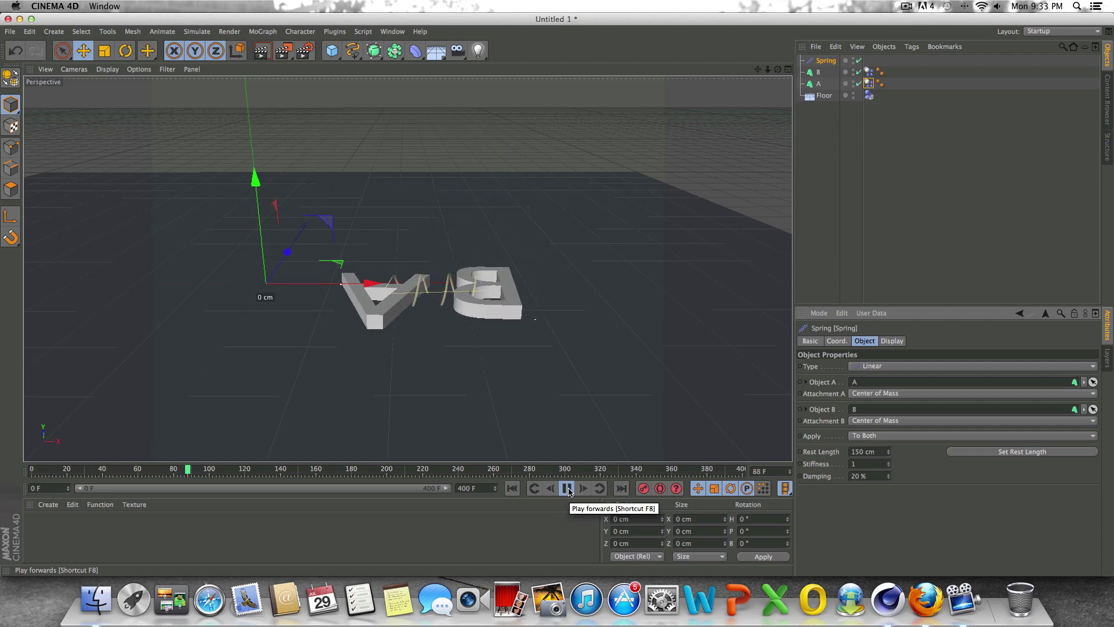
{"action": "left_click", "coordinate": [567, 488]}
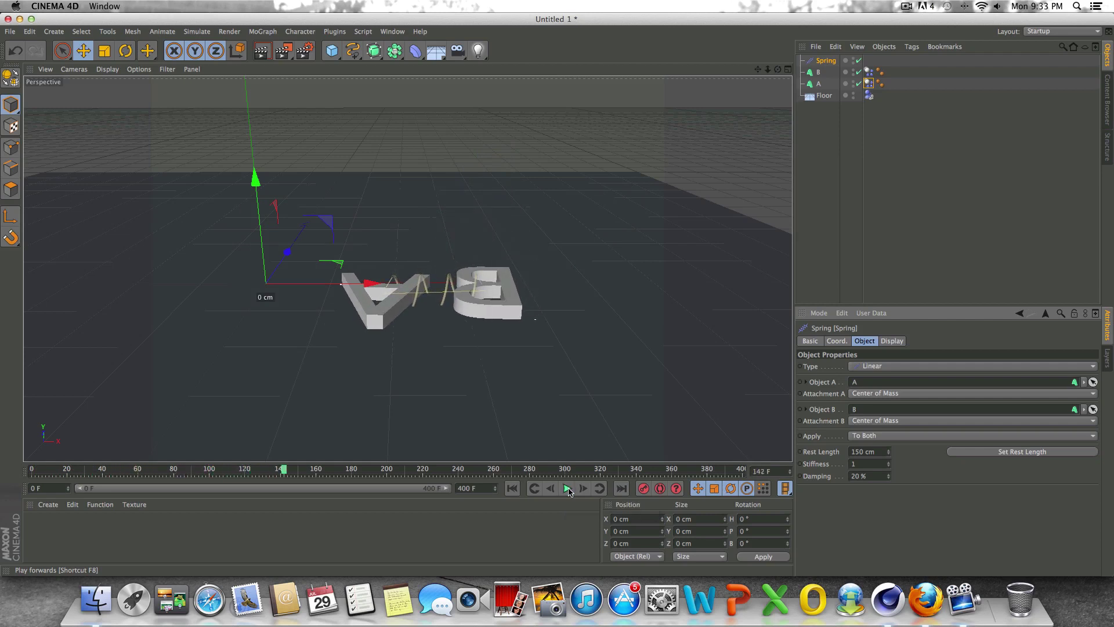
{"action": "left_click", "coordinate": [512, 488]}
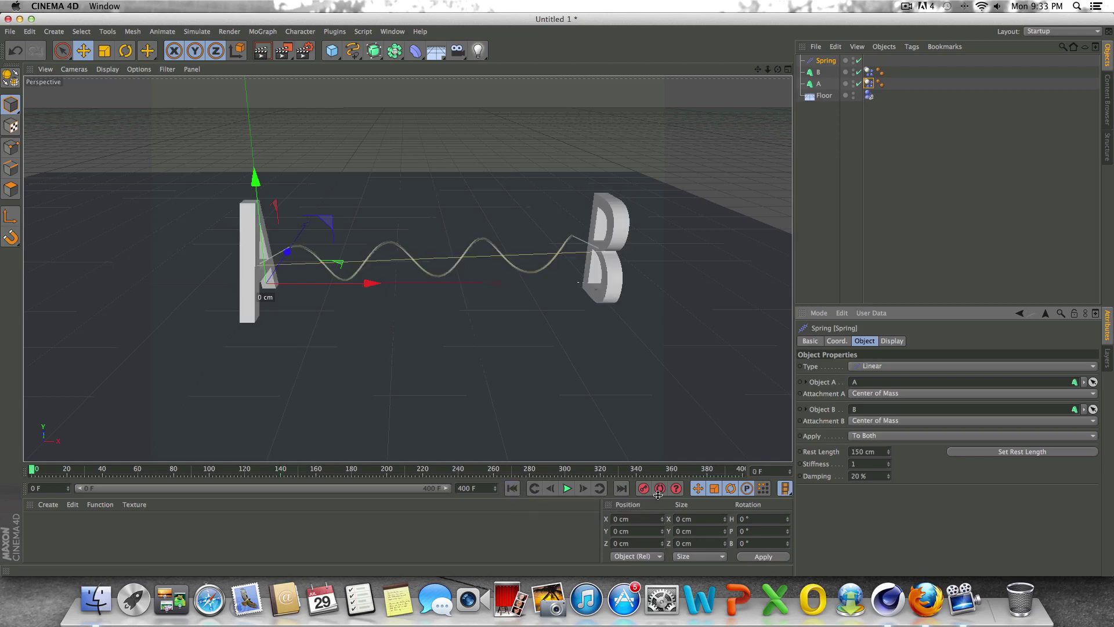
Set the spring's rest length to 100 cm and its stiffness to 50, then test the simulation and rewind
{"action": "left_click", "coordinate": [881, 447]}
{"action": "left_click", "coordinate": [564, 488]}
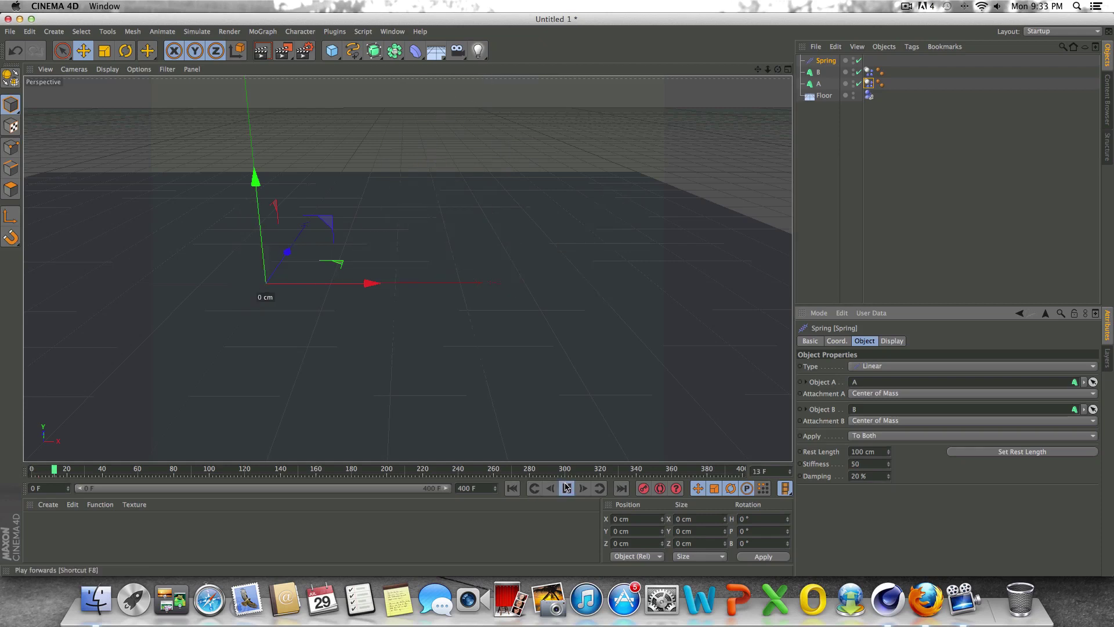
{"action": "key", "text": "shift+g"}
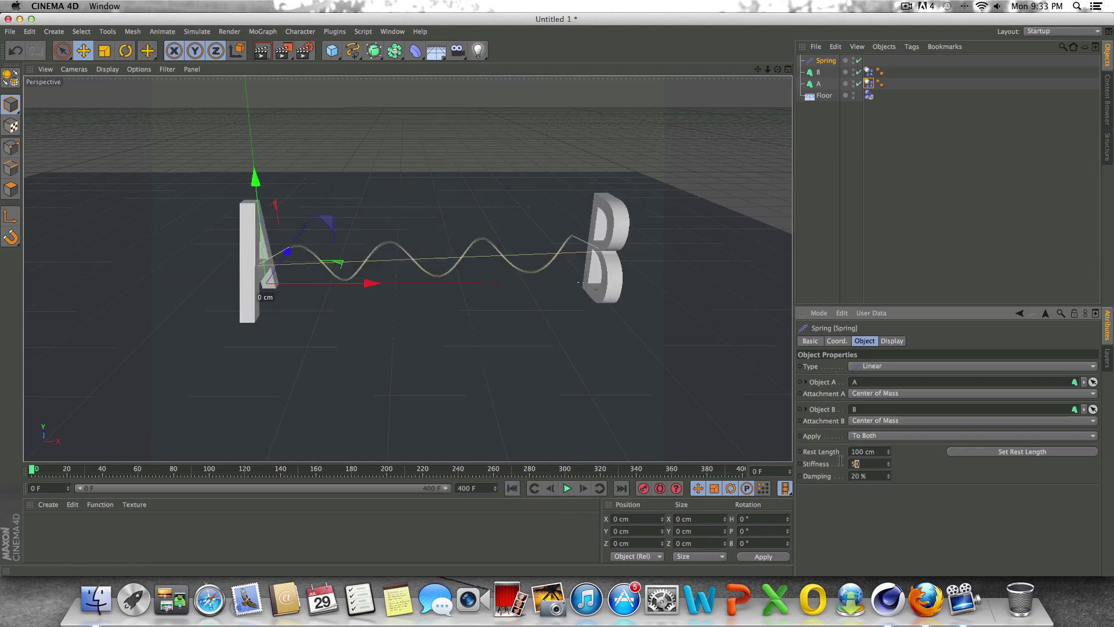
Set the spring's stiffness to 1, run the simulation and rewind to the first frame
{"action": "key", "text": "Return"}
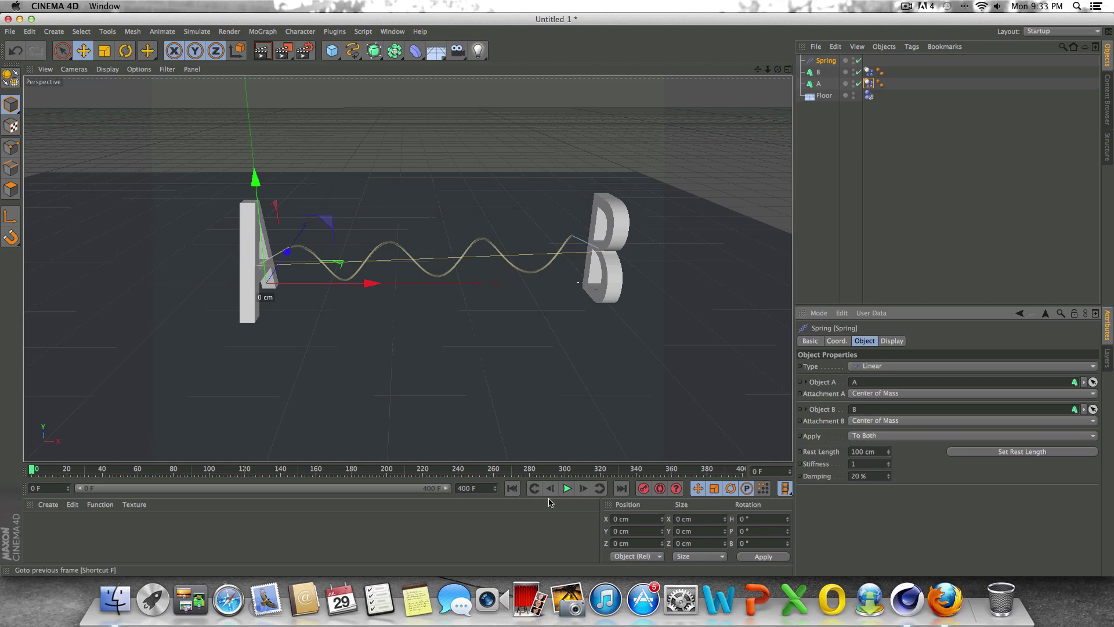
{"action": "left_click", "coordinate": [567, 488]}
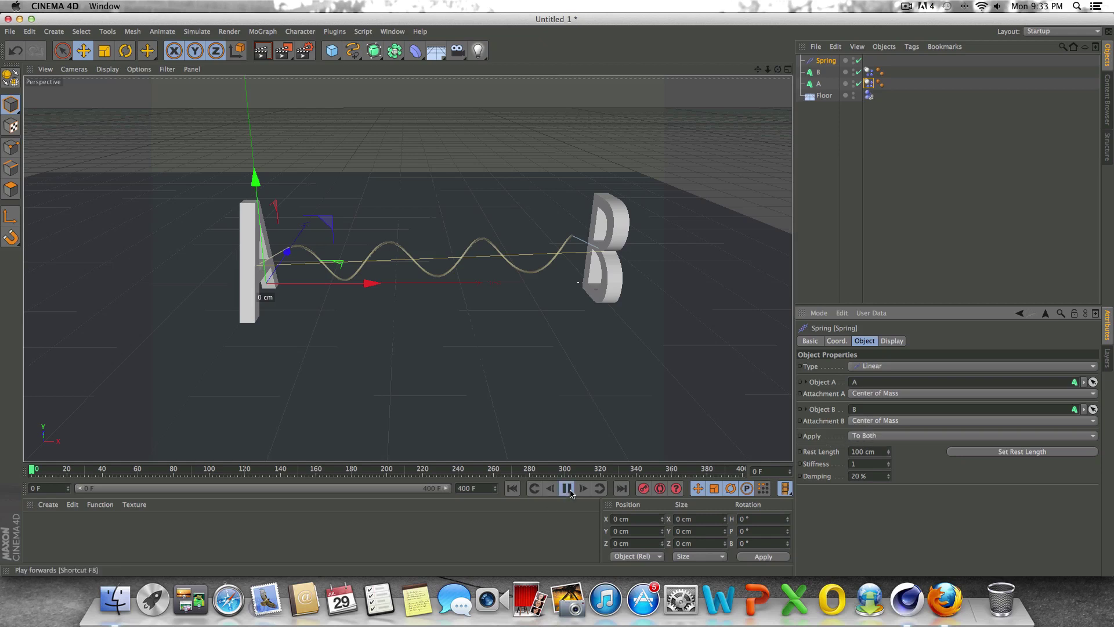
{"action": "left_click", "coordinate": [512, 488]}
Try applying the spring only to A, playing the simulation three times and rewinding to the first frame after each run
{"action": "left_click", "coordinate": [874, 436]}
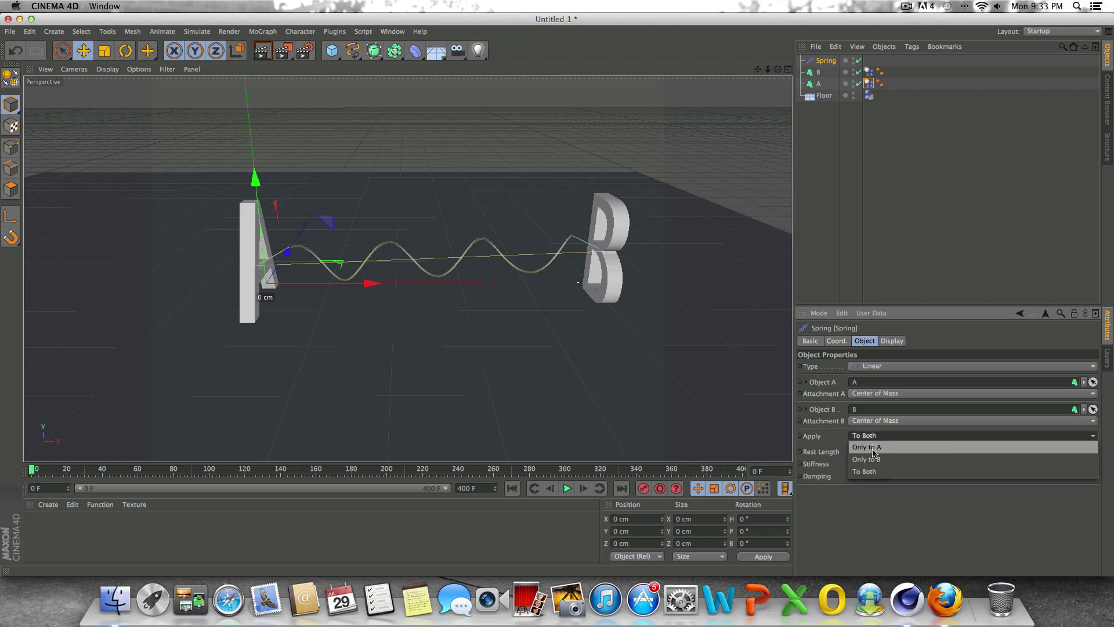
{"action": "left_click", "coordinate": [872, 450]}
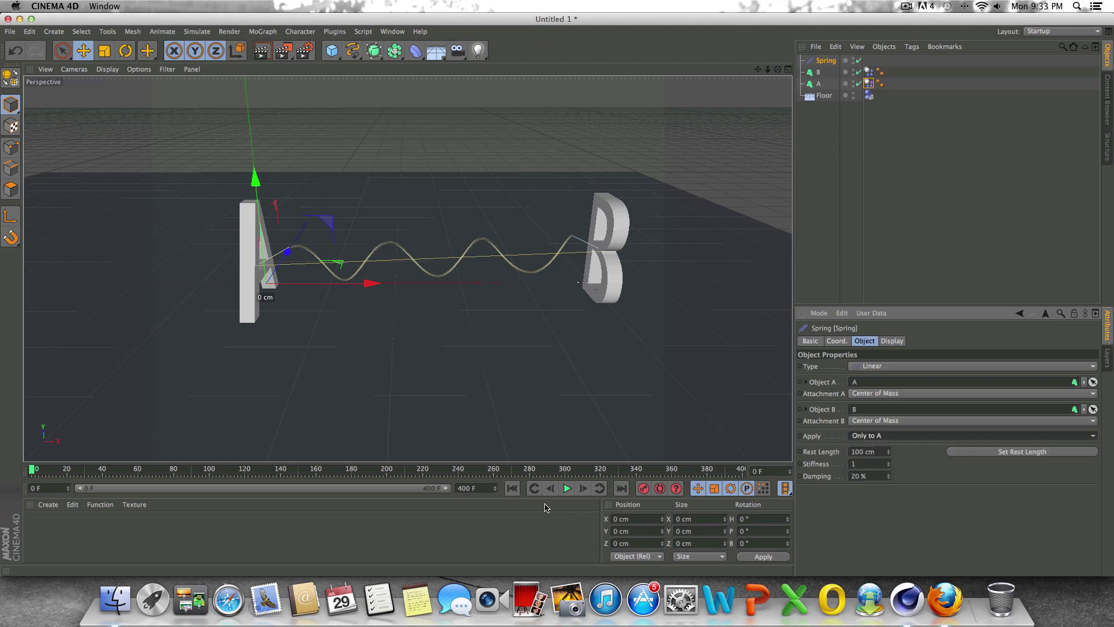
{"action": "left_click", "coordinate": [566, 489]}
{"action": "left_click", "coordinate": [567, 489]}
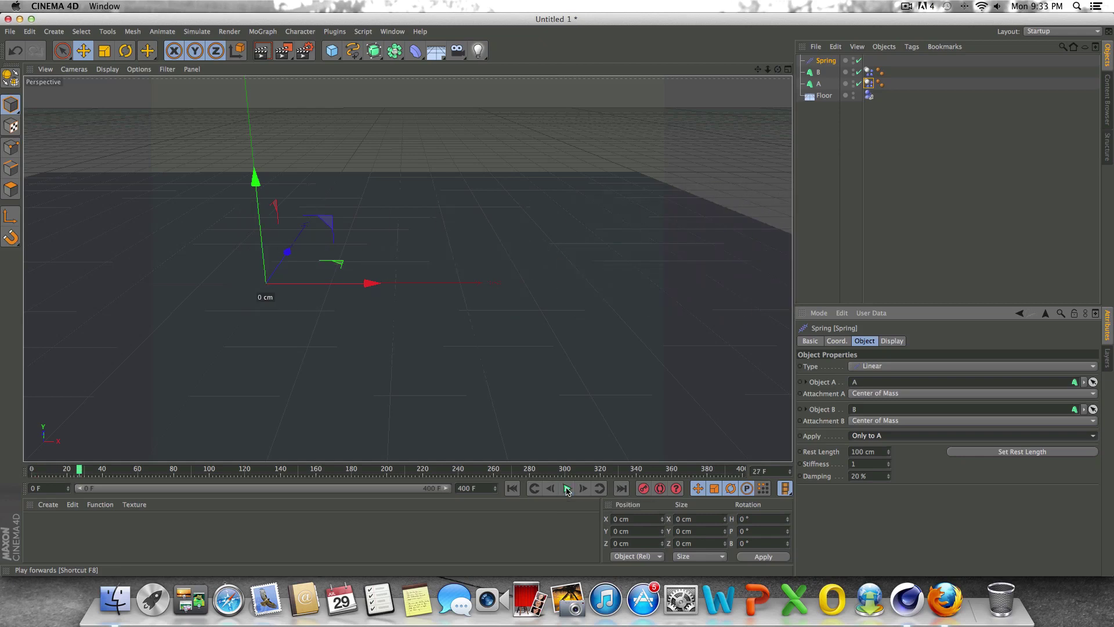
{"action": "key", "text": "shift+f"}
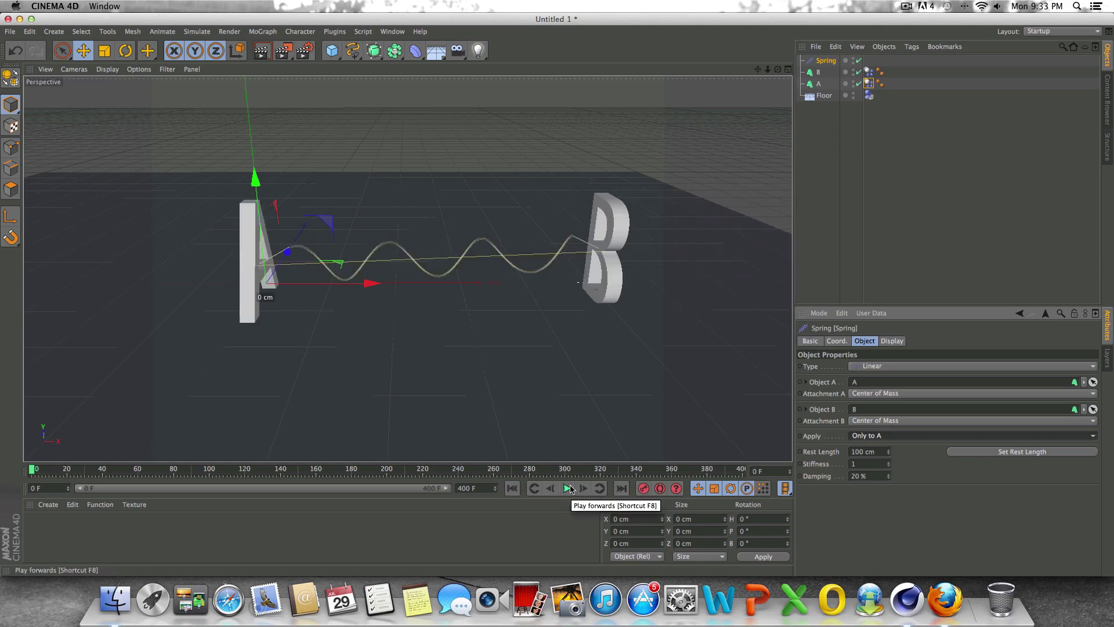
{"action": "left_click", "coordinate": [568, 489]}
{"action": "left_click", "coordinate": [568, 489]}
{"action": "left_click", "coordinate": [512, 489]}
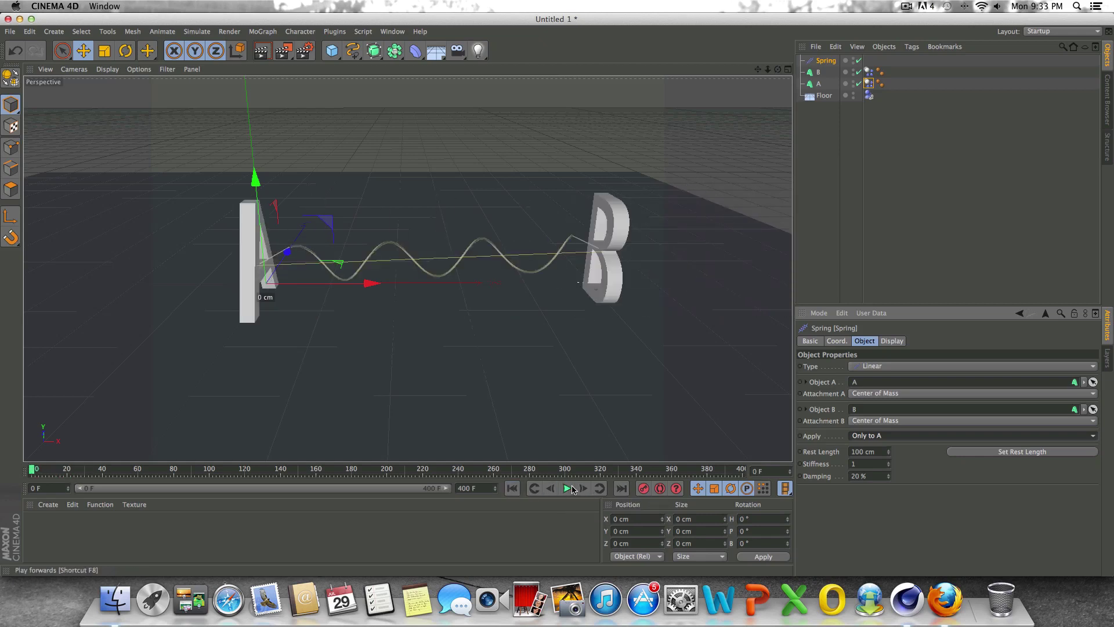
{"action": "left_click", "coordinate": [566, 489]}
{"action": "left_click", "coordinate": [566, 489]}
{"action": "key", "text": "shift+f"}
Try applying the spring only to B, playing the simulation twice and rewinding to the first frame after each run
{"action": "left_click", "coordinate": [851, 436]}
{"action": "left_click", "coordinate": [861, 460]}
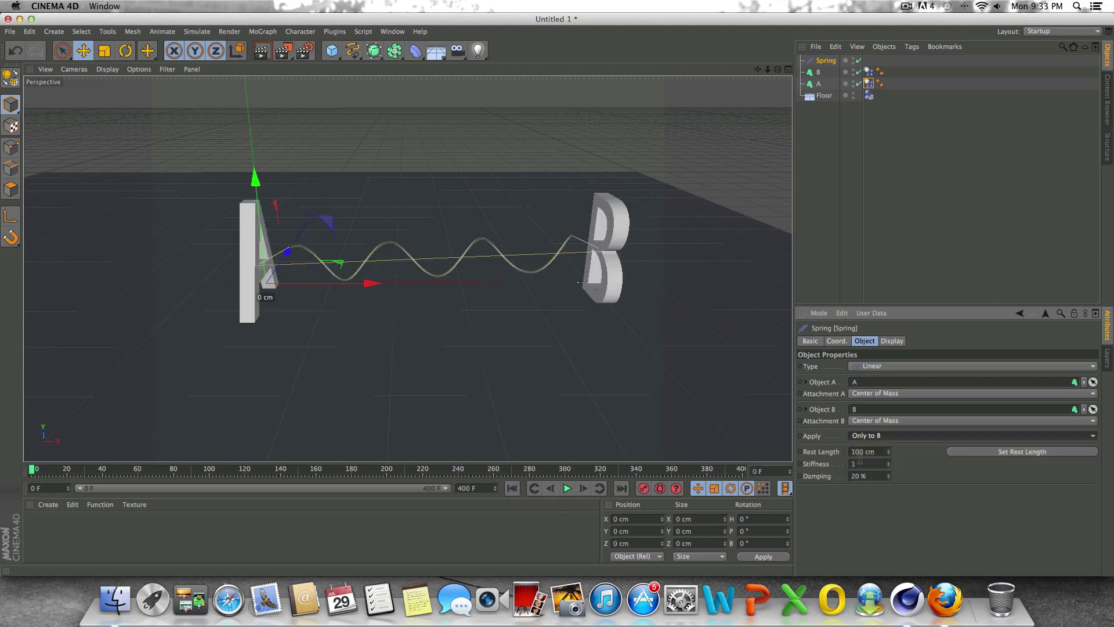
{"action": "left_click", "coordinate": [566, 488]}
{"action": "left_click", "coordinate": [567, 488]}
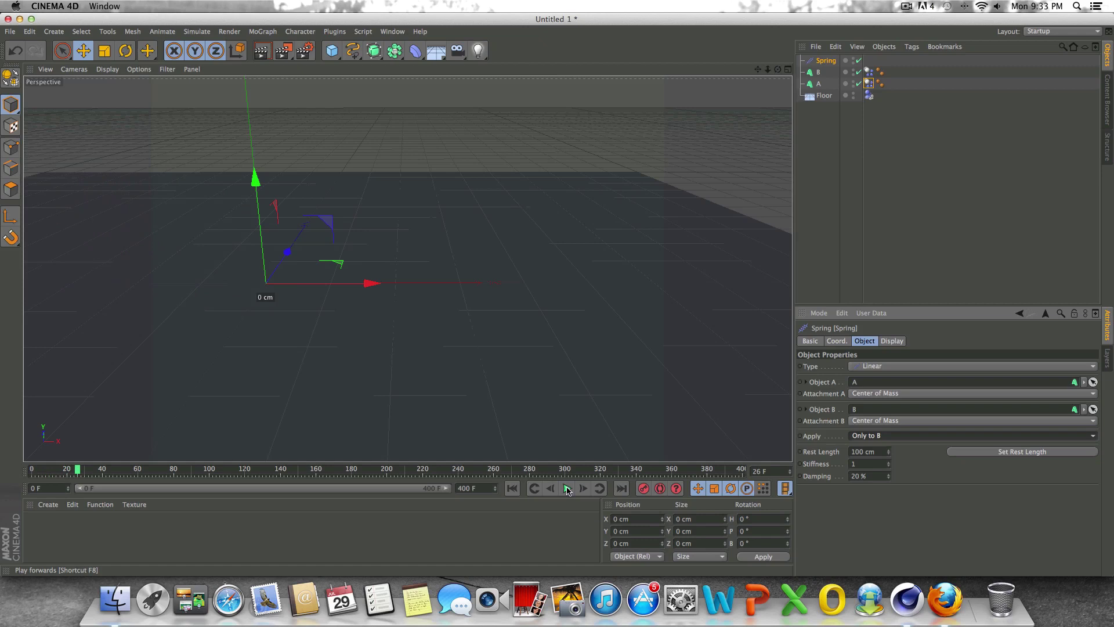
{"action": "left_click", "coordinate": [515, 489]}
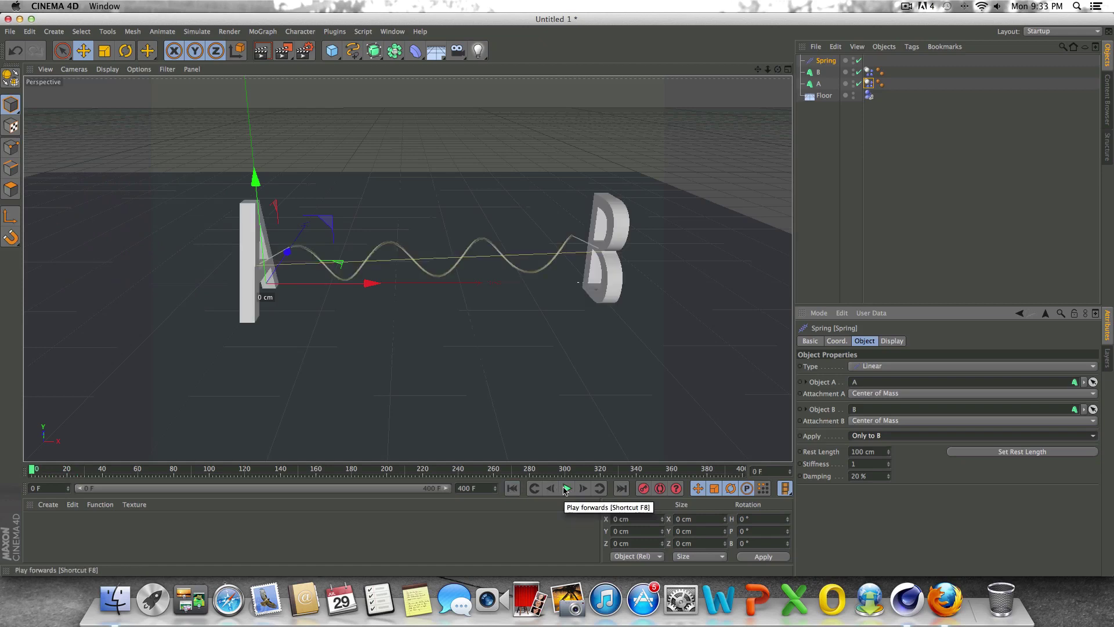
{"action": "left_click", "coordinate": [566, 489]}
{"action": "left_click", "coordinate": [566, 489]}
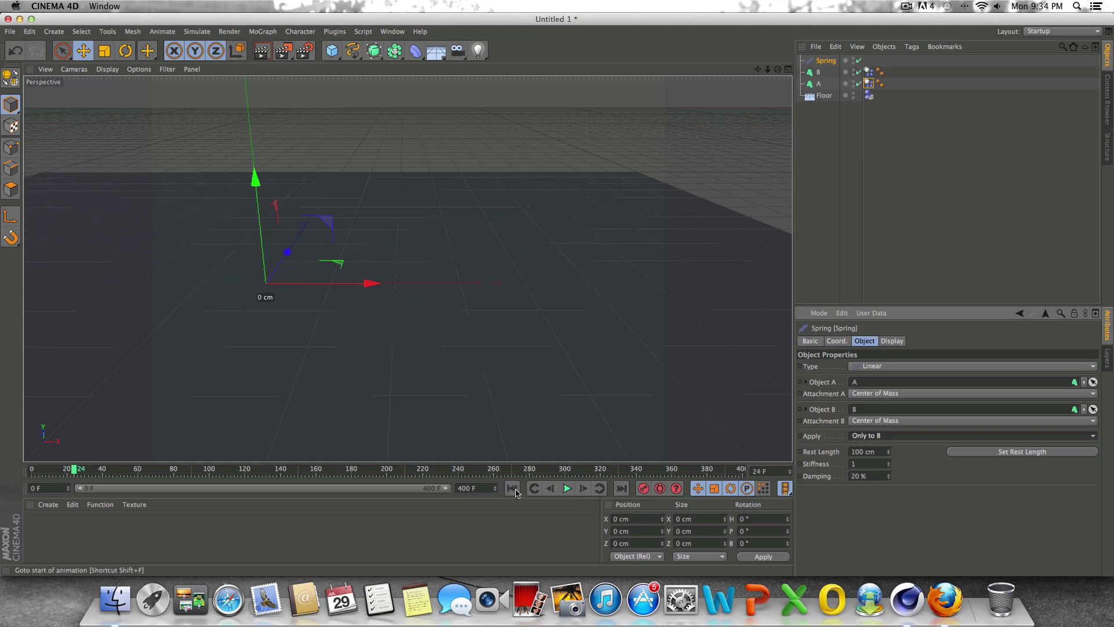
{"action": "key", "text": "shift+f"}
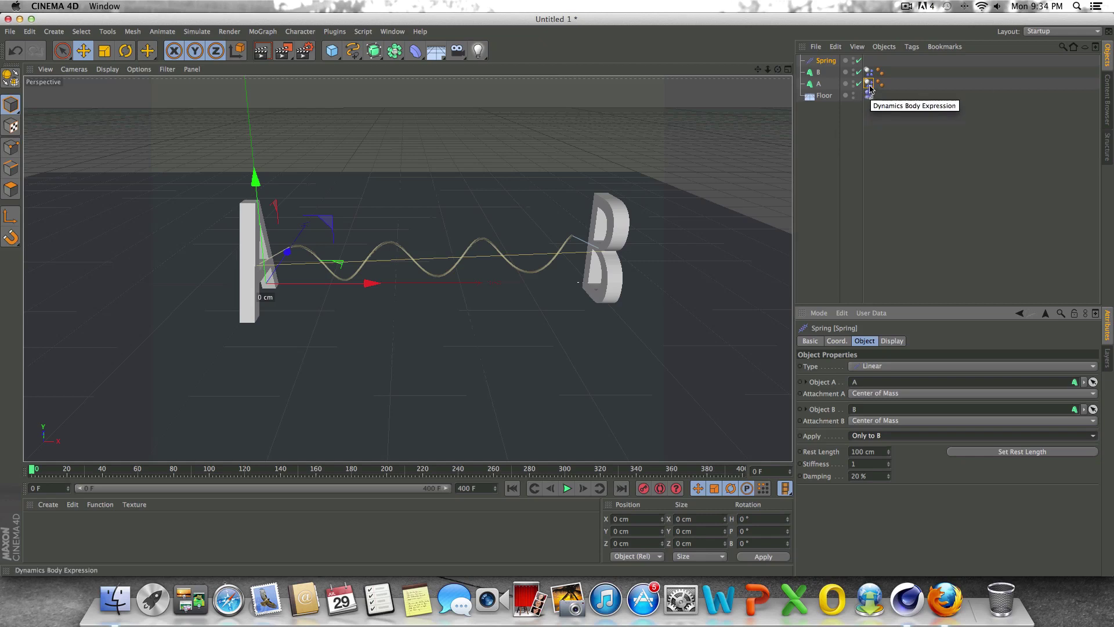
Replay the simulation two more times to examine how the spring moves both letters, rewinding after each run
{"action": "left_click", "coordinate": [566, 489]}
{"action": "left_click", "coordinate": [567, 489]}
{"action": "key", "text": "shift+f"}
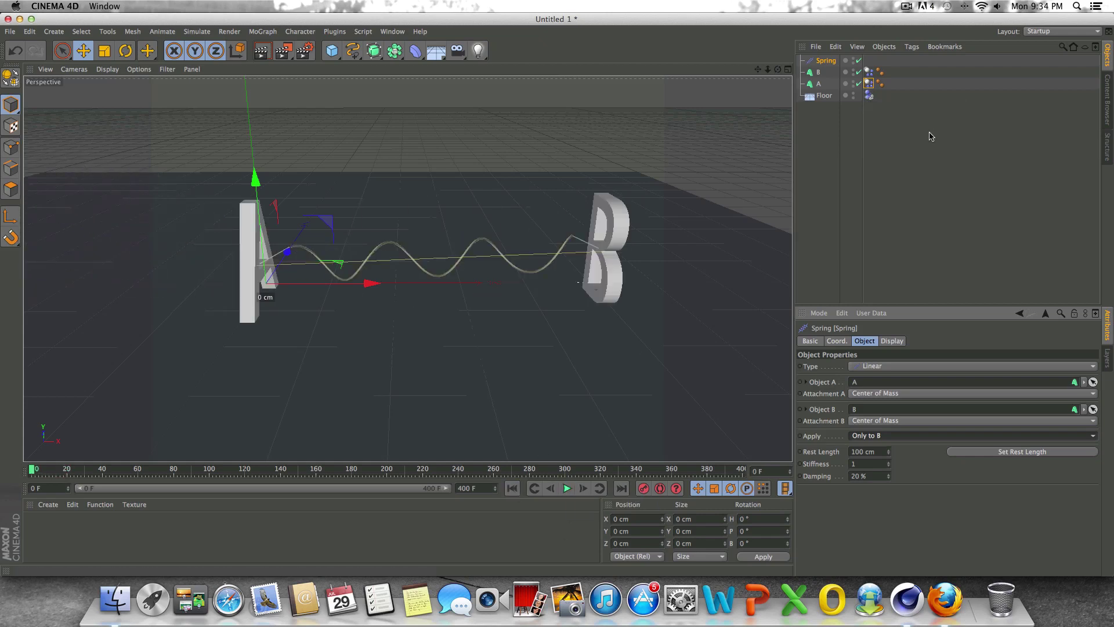
{"action": "left_click", "coordinate": [566, 489]}
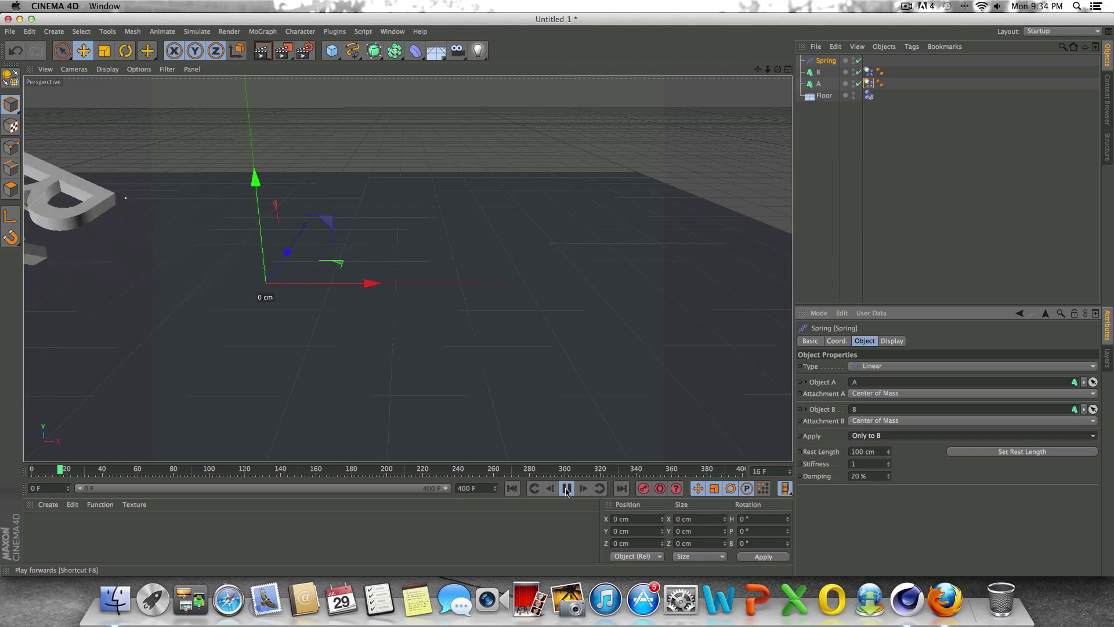
{"action": "left_click", "coordinate": [566, 489]}
{"action": "left_click", "coordinate": [512, 488]}
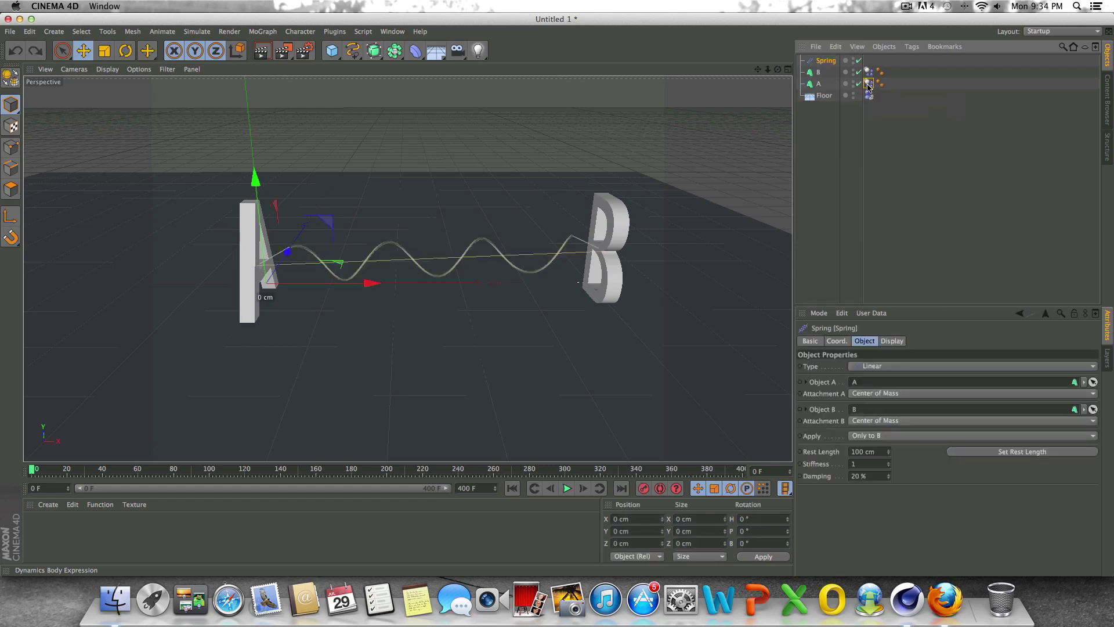
Replace letter A's rigid body tag with a collider body tag
{"action": "left_click", "coordinate": [869, 84]}
{"action": "key", "text": "Delete"}
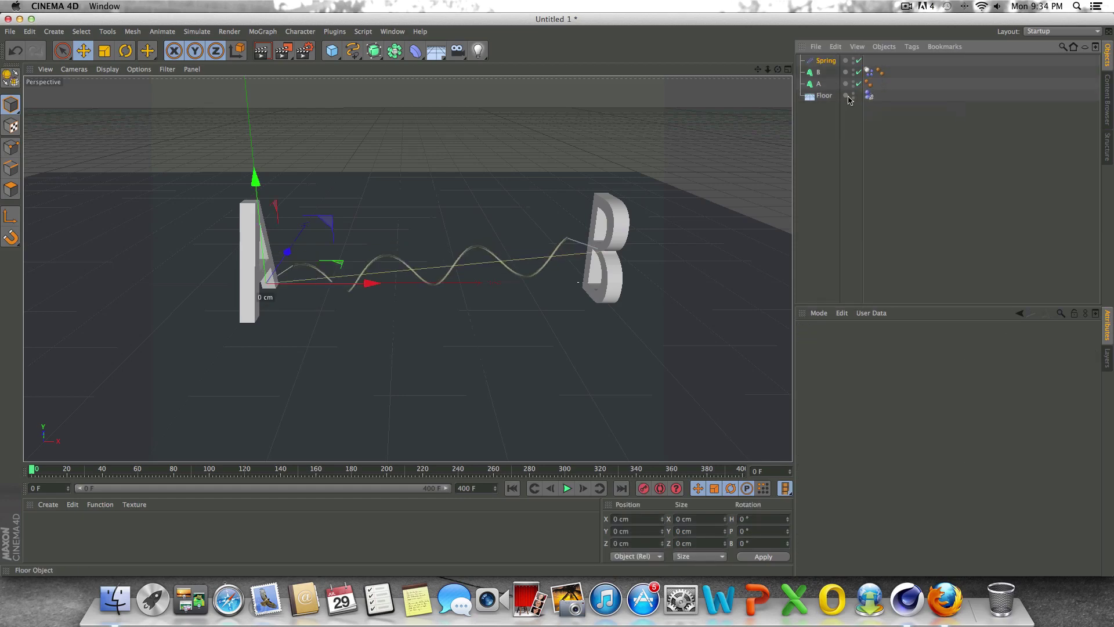
{"action": "right_click", "coordinate": [823, 84]}
{"action": "mouse_move", "coordinate": [921, 177]}
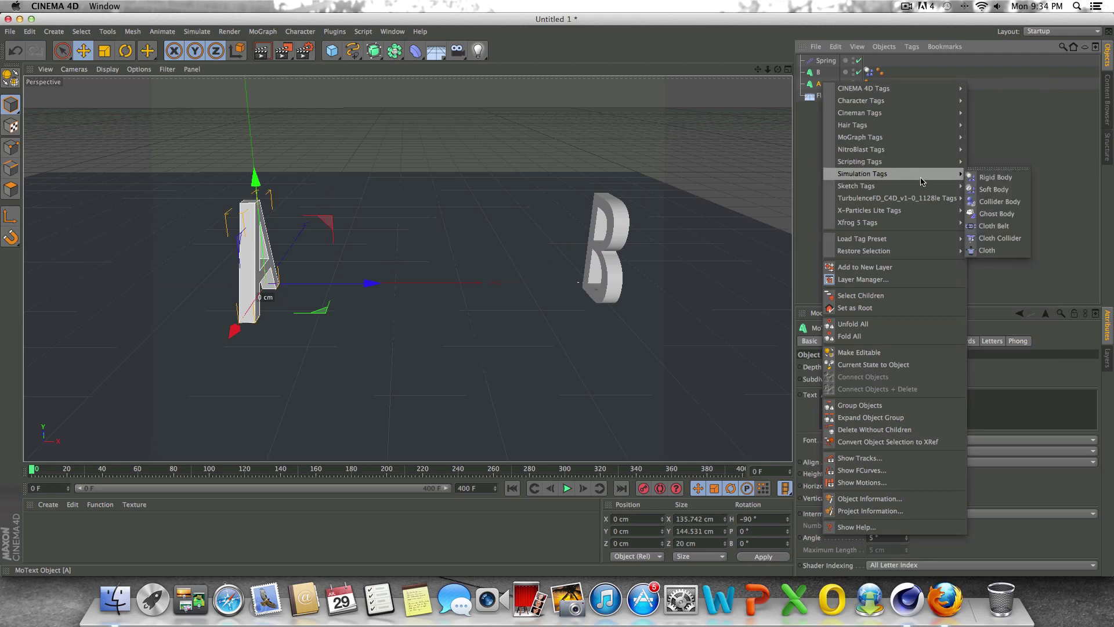
{"action": "left_click", "coordinate": [999, 201]}
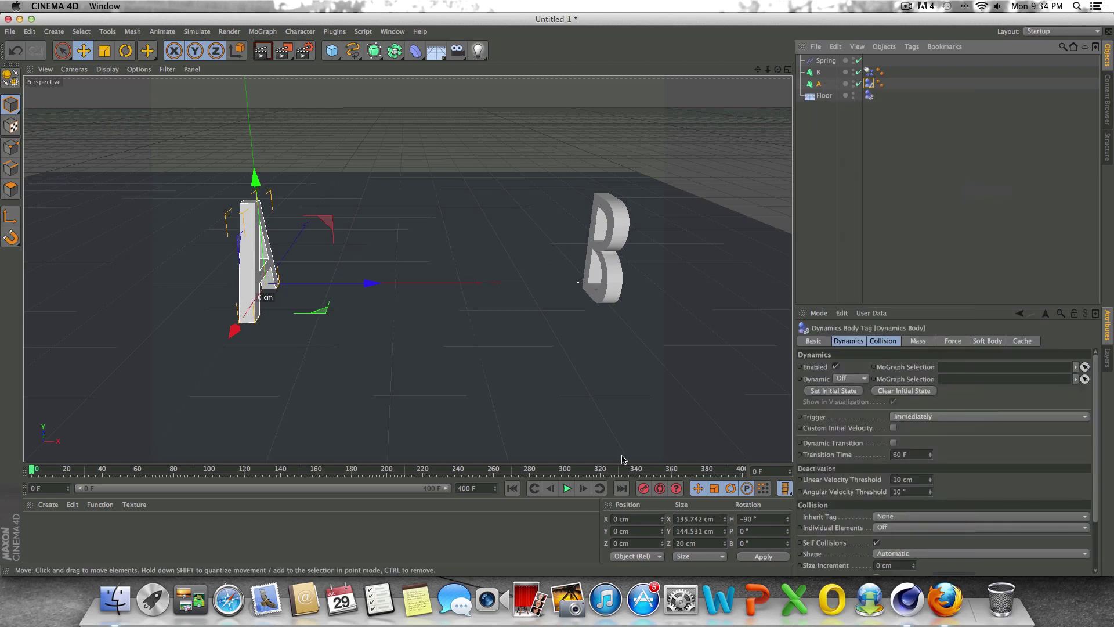
Play the simulation twice to examine B's pull against the collider letter A, selecting the spring for the second run and rewinding after each
{"action": "left_click", "coordinate": [568, 491]}
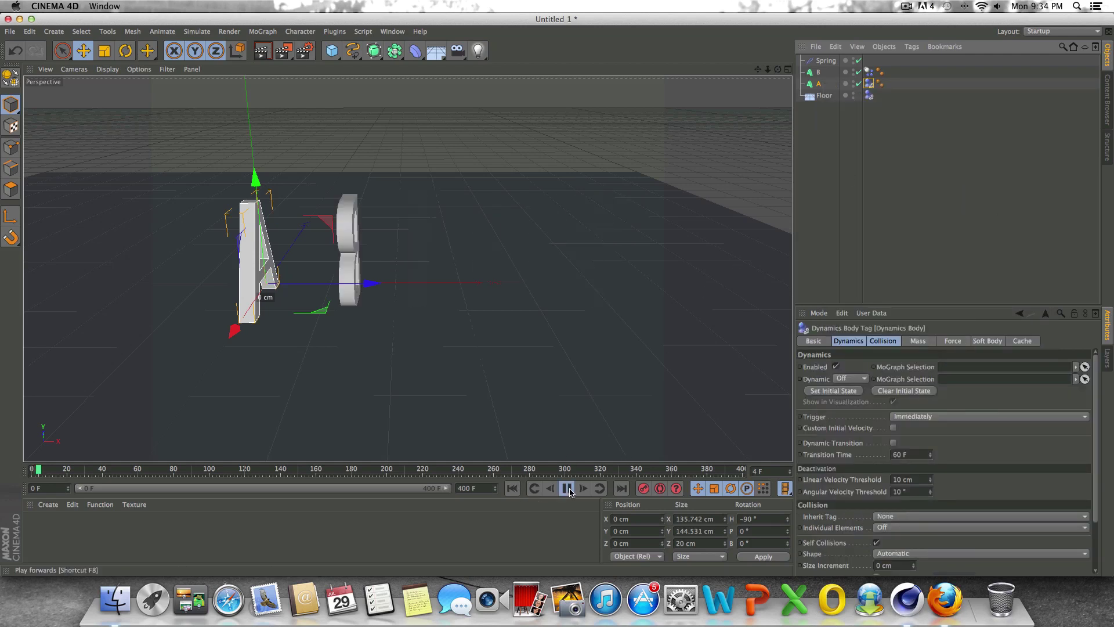
{"action": "left_click", "coordinate": [512, 488]}
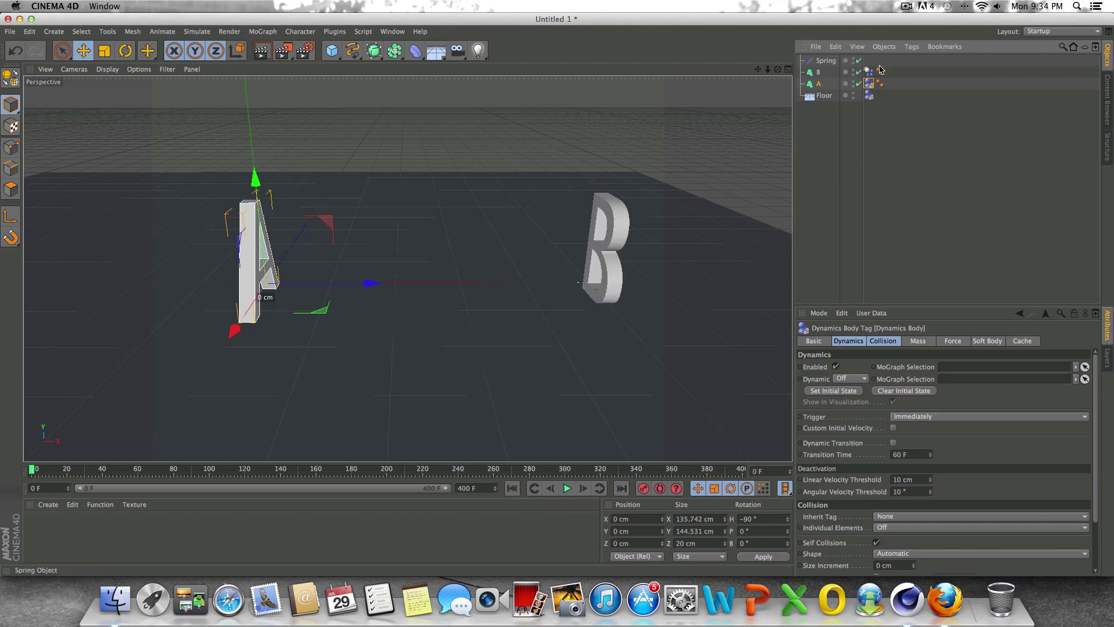
{"action": "left_click", "coordinate": [823, 60]}
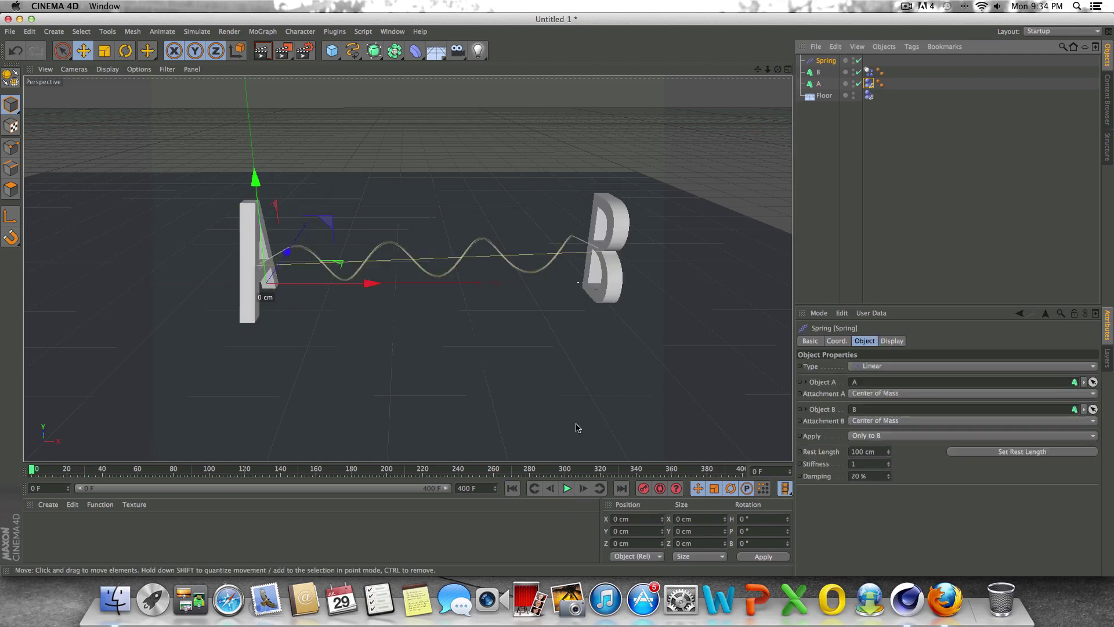
{"action": "left_click", "coordinate": [567, 488]}
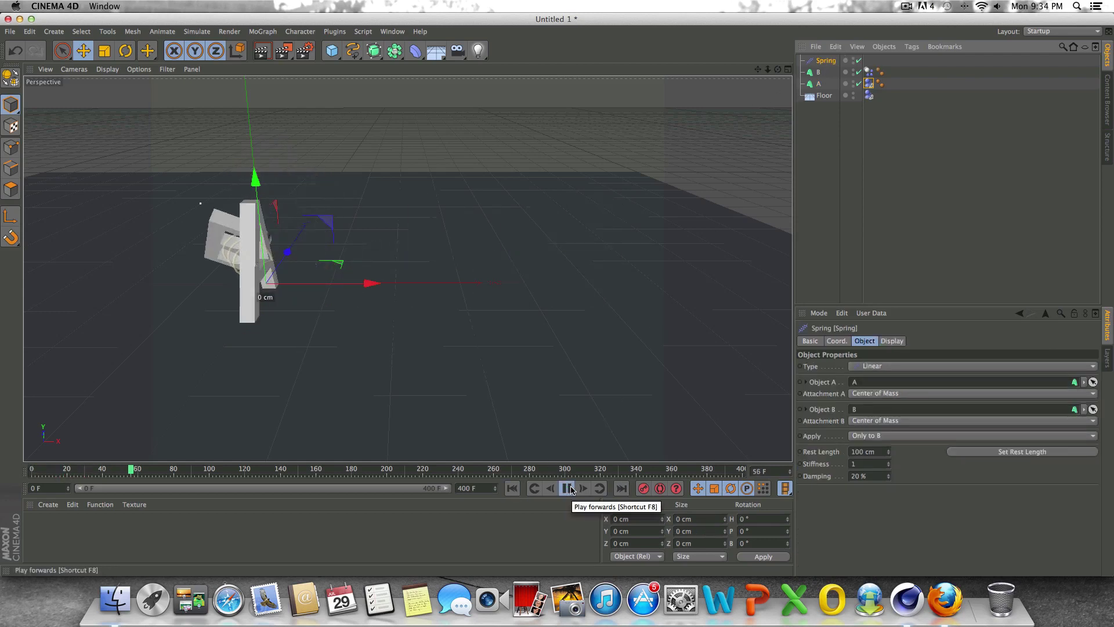
{"action": "left_click", "coordinate": [568, 488]}
{"action": "left_click", "coordinate": [513, 490]}
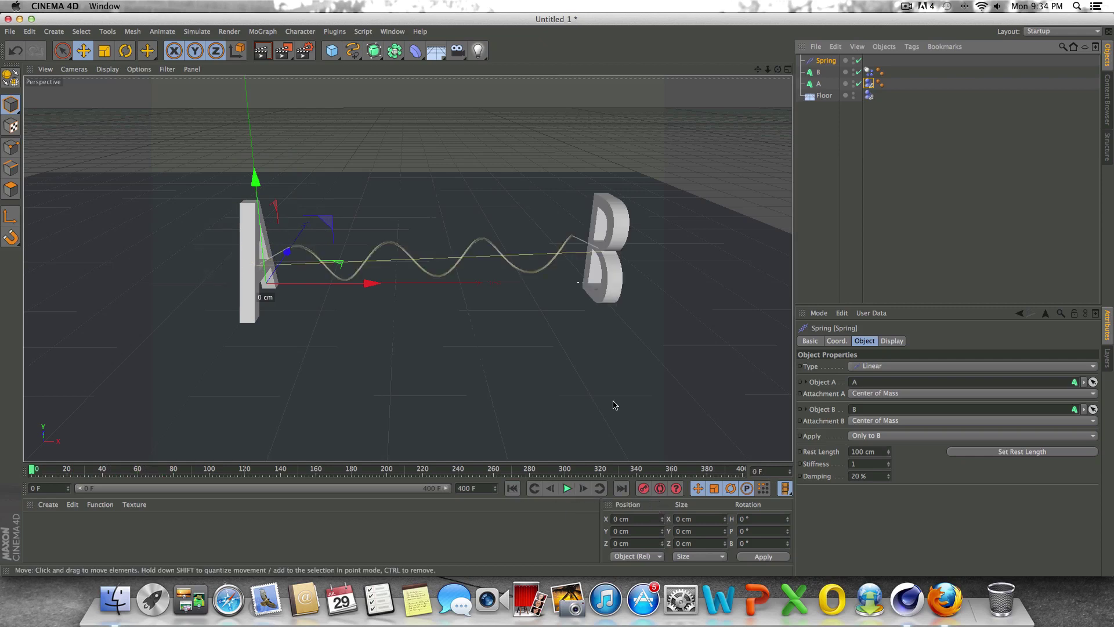
Delete letter A's collider body tag and give the letter a rigid body tag
{"action": "left_click", "coordinate": [868, 84]}
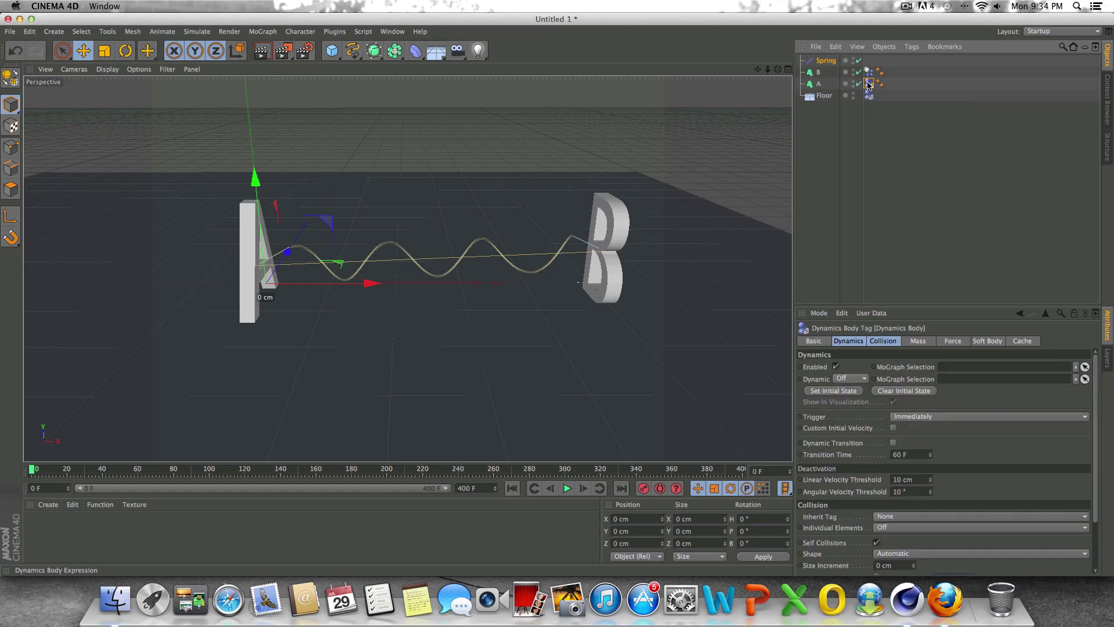
{"action": "right_click", "coordinate": [819, 85]}
{"action": "mouse_move", "coordinate": [870, 178]}
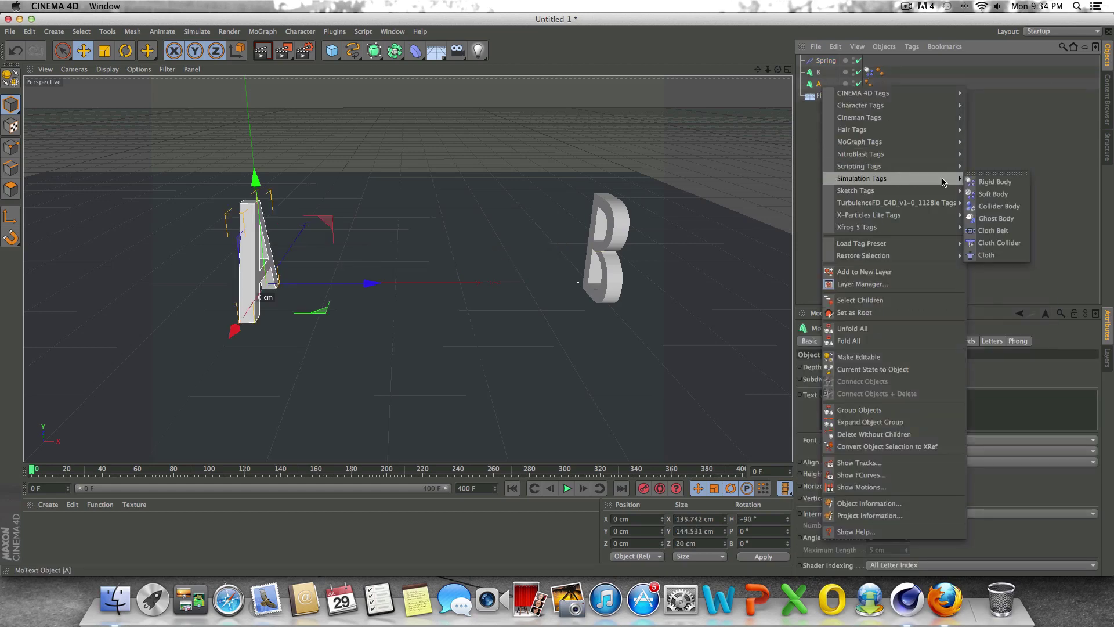
{"action": "left_click", "coordinate": [995, 179]}
Change the spring's type to Angular, then play the simulation and rewind to the first frame
{"action": "left_click", "coordinate": [827, 61]}
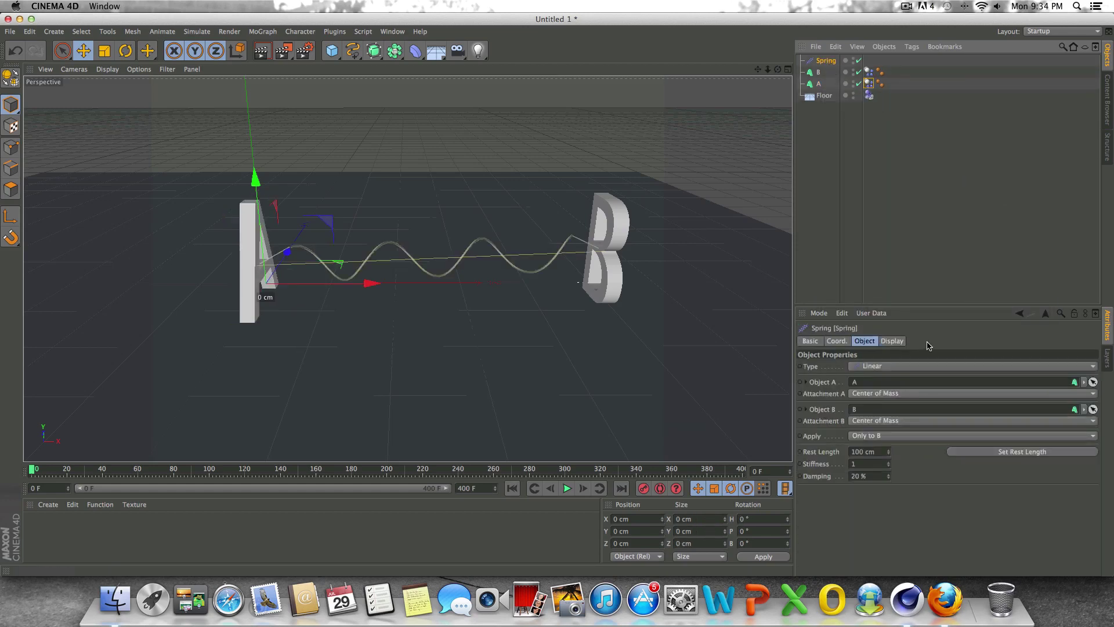
{"action": "left_click", "coordinate": [891, 368]}
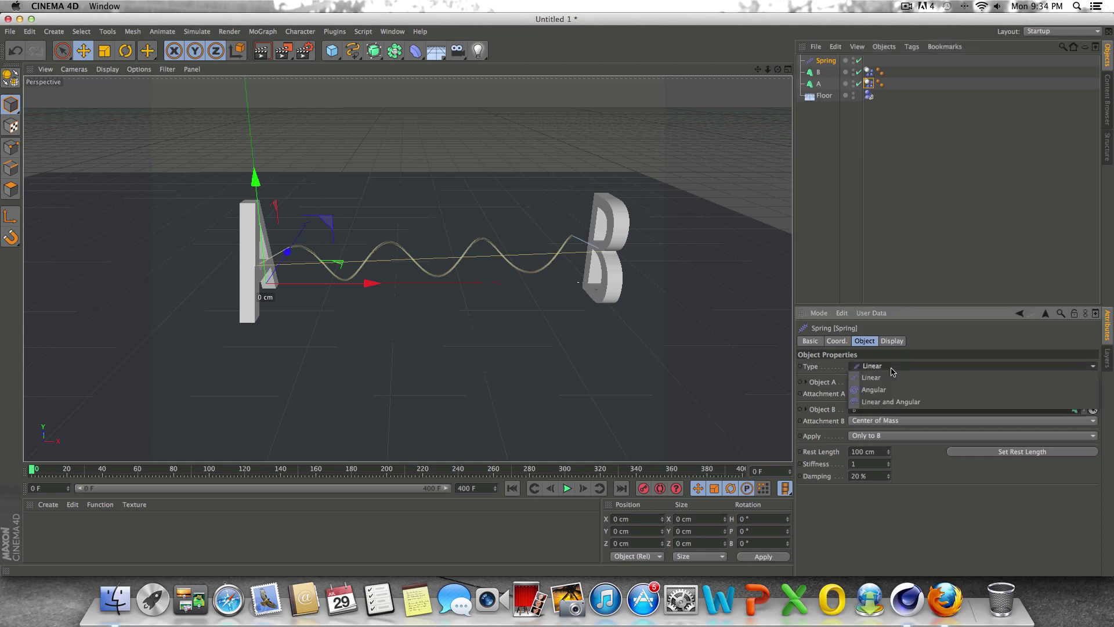
{"action": "left_click", "coordinate": [895, 389]}
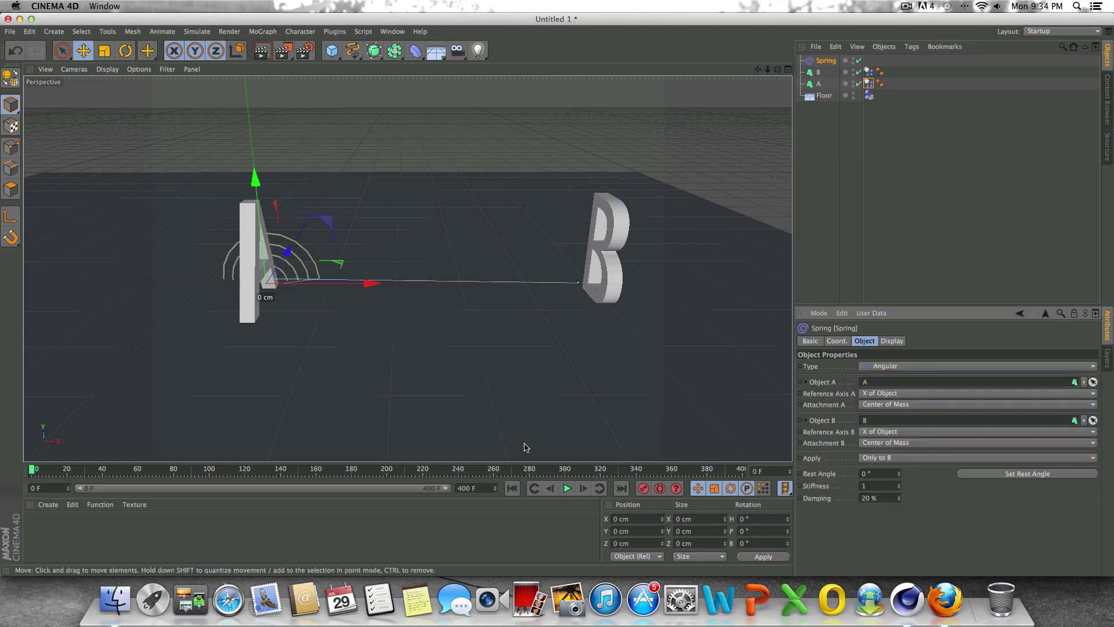
{"action": "left_click", "coordinate": [566, 488]}
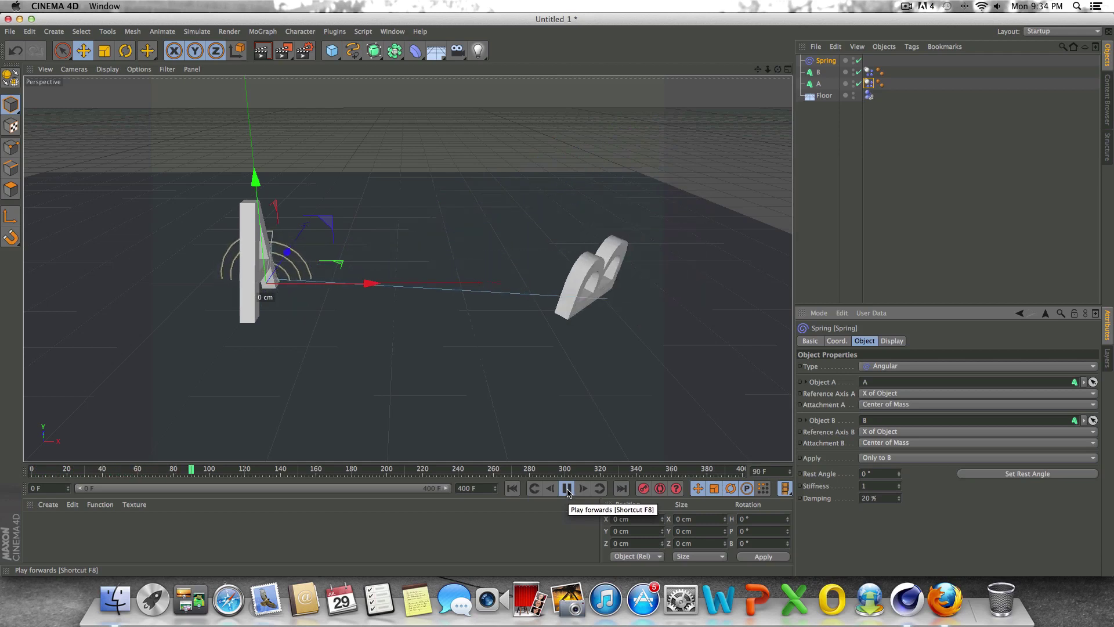
{"action": "left_click", "coordinate": [566, 489]}
{"action": "key", "text": "shift+f"}
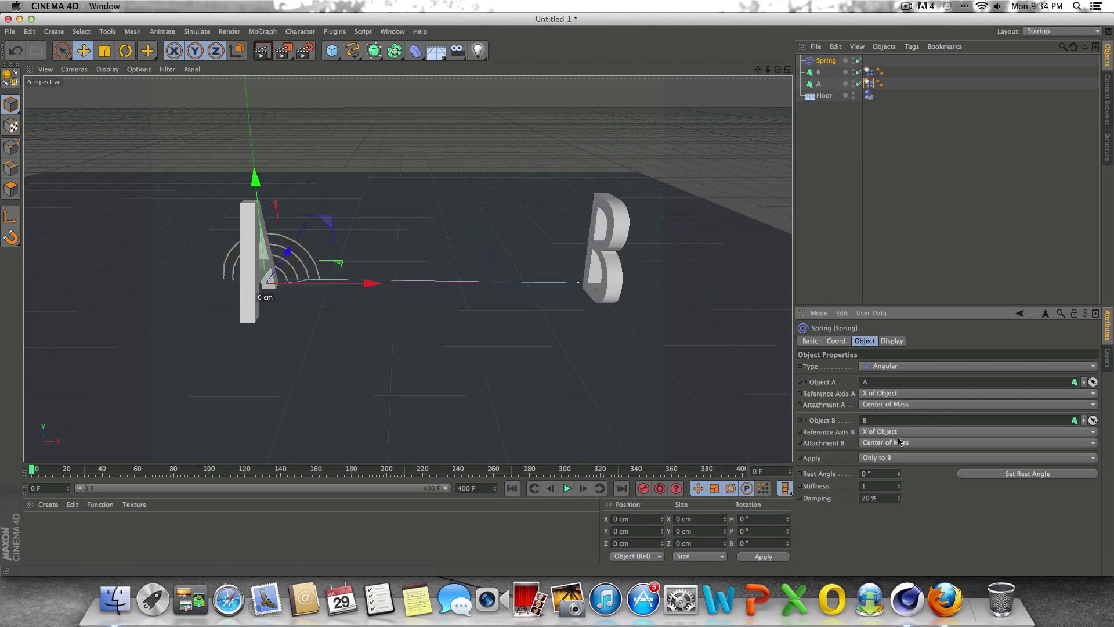
Apply the angular spring to both letters, then play the simulation and rewind to the first frame
{"action": "left_click", "coordinate": [892, 456]}
{"action": "left_click", "coordinate": [876, 468]}
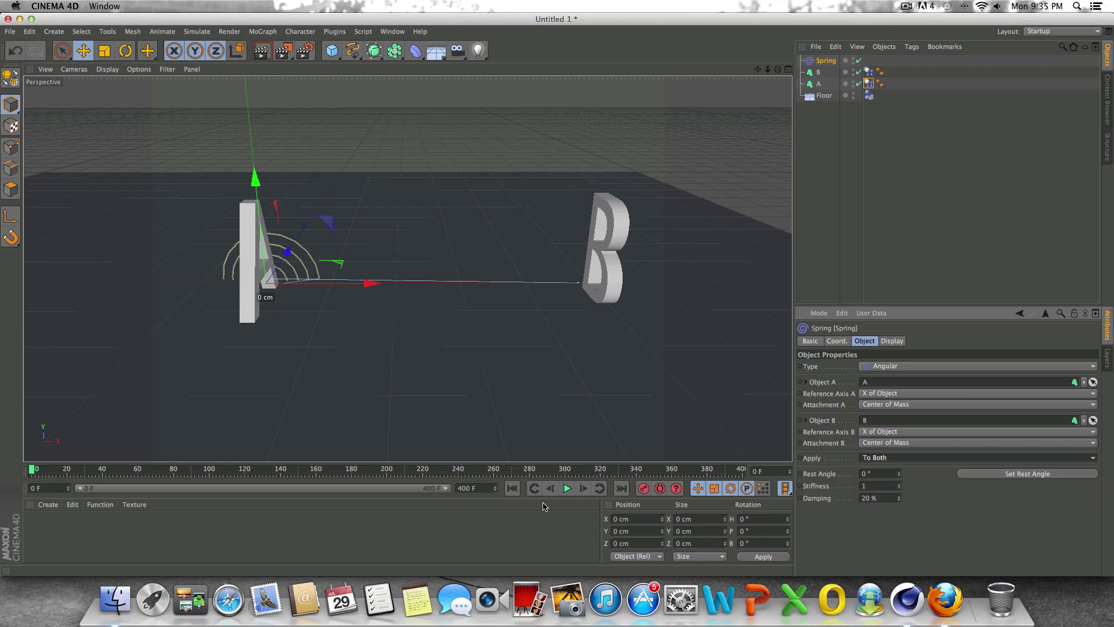
{"action": "left_click", "coordinate": [567, 489]}
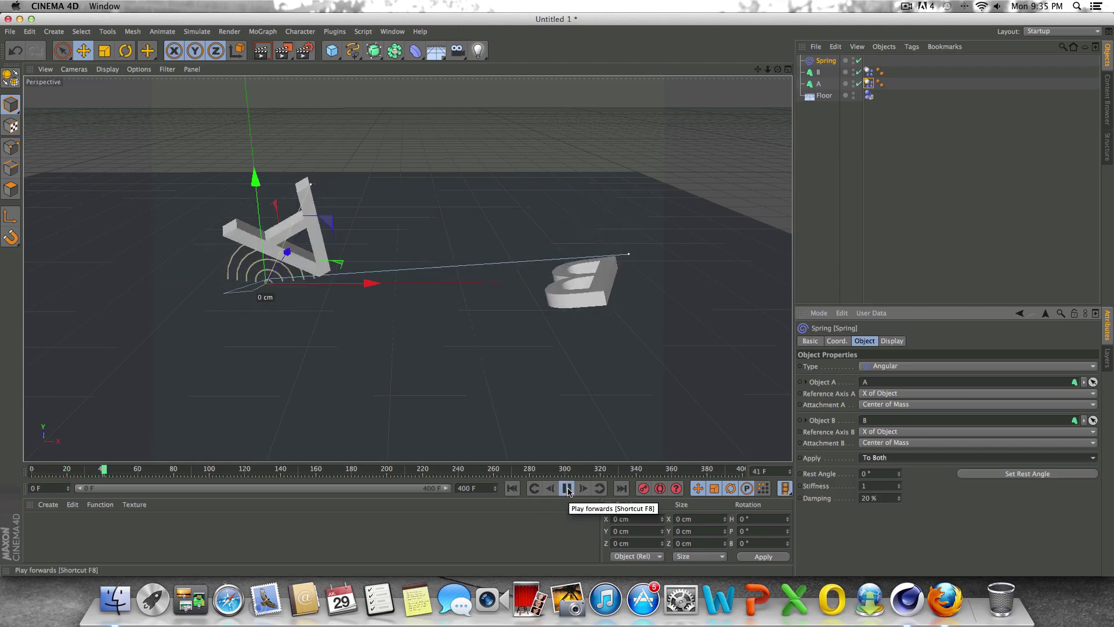
{"action": "left_click", "coordinate": [567, 488]}
{"action": "key", "text": "shift+f"}
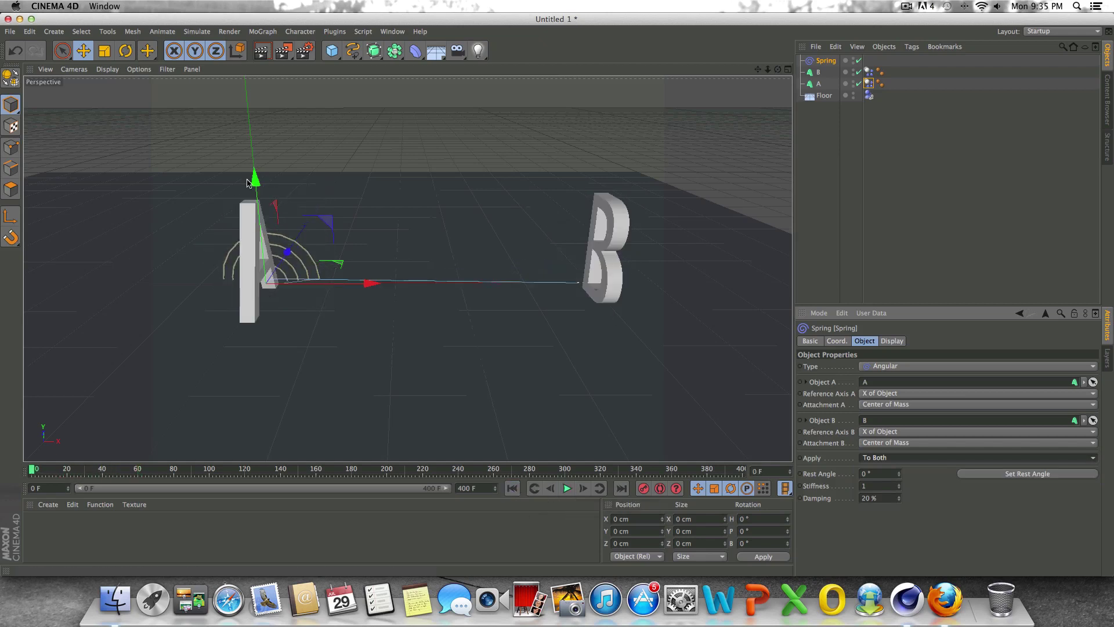
Raise the spring above letter A to about 216 cm on Y, then play the simulation and rewind to the first frame
{"action": "left_click_drag", "start_coordinate": [248, 183], "coordinate": [246, 98]}
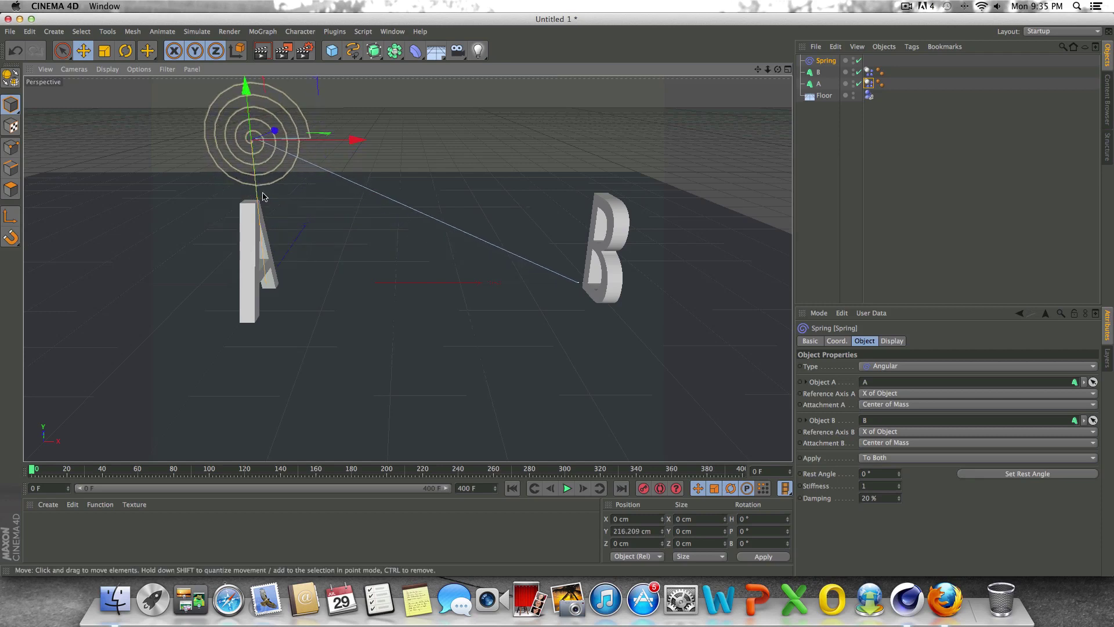
{"action": "left_click", "coordinate": [567, 488]}
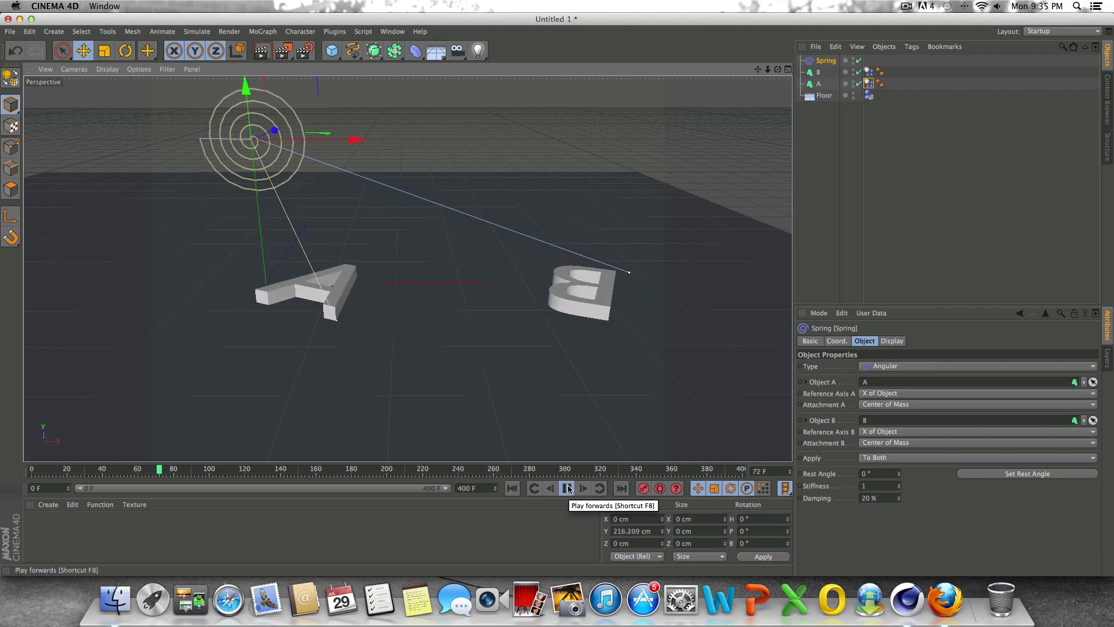
{"action": "left_click", "coordinate": [567, 489]}
{"action": "left_click", "coordinate": [567, 489]}
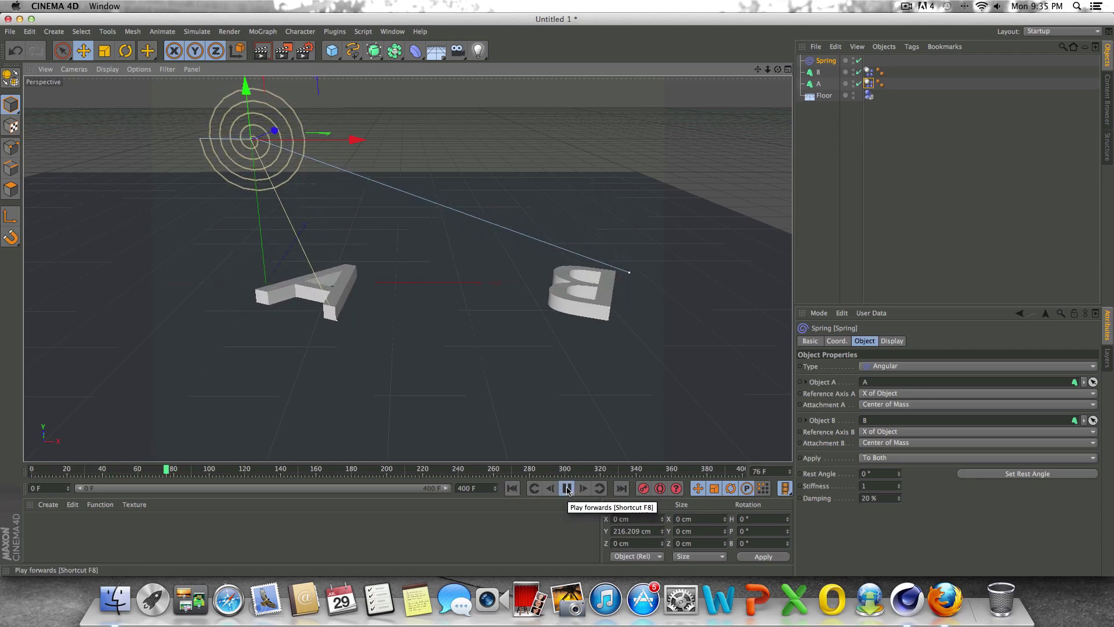
{"action": "left_click", "coordinate": [567, 489]}
{"action": "left_click", "coordinate": [524, 492]}
Set the spring's rest angle to 100°, then play the simulation and rewind to the first frame
{"action": "left_click_drag", "start_coordinate": [898, 474], "coordinate": [898, 447]}
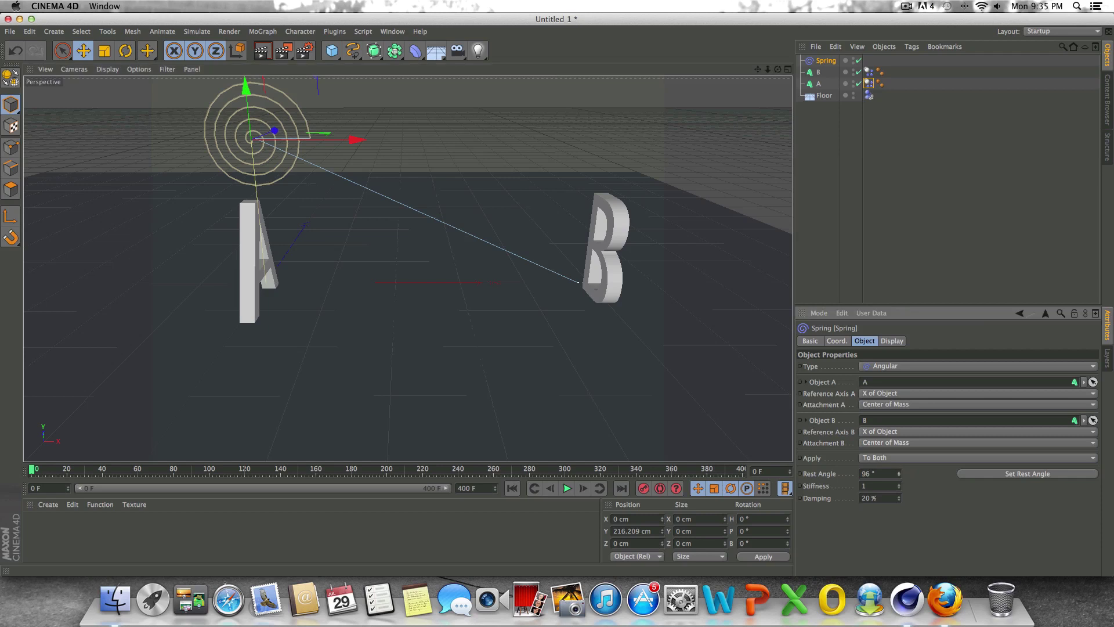
{"action": "left_click", "coordinate": [566, 488]}
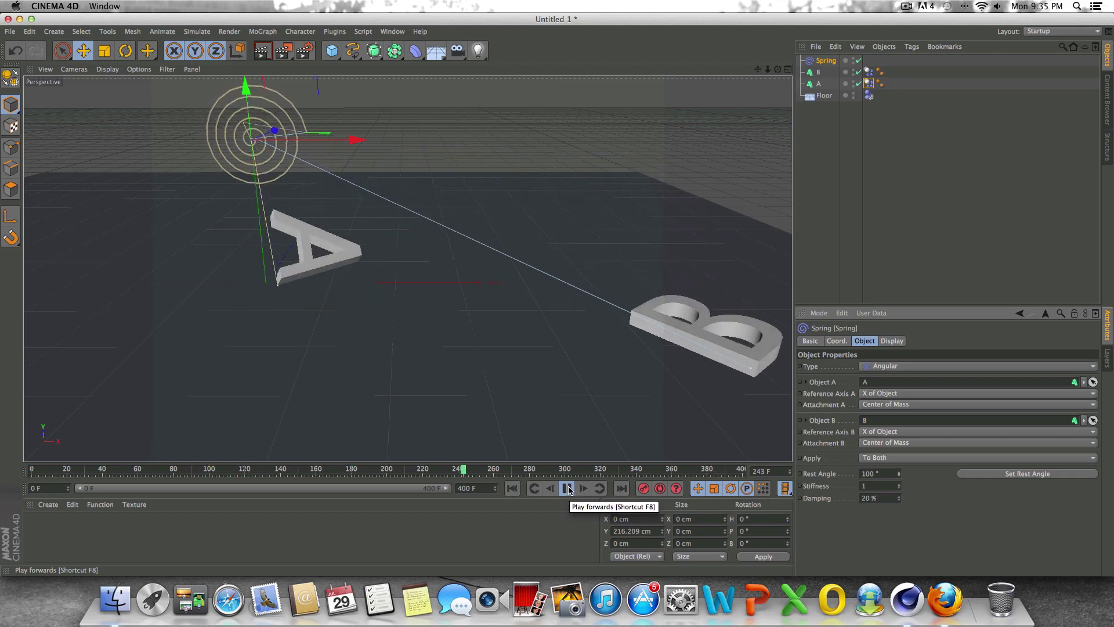
{"action": "left_click", "coordinate": [568, 488]}
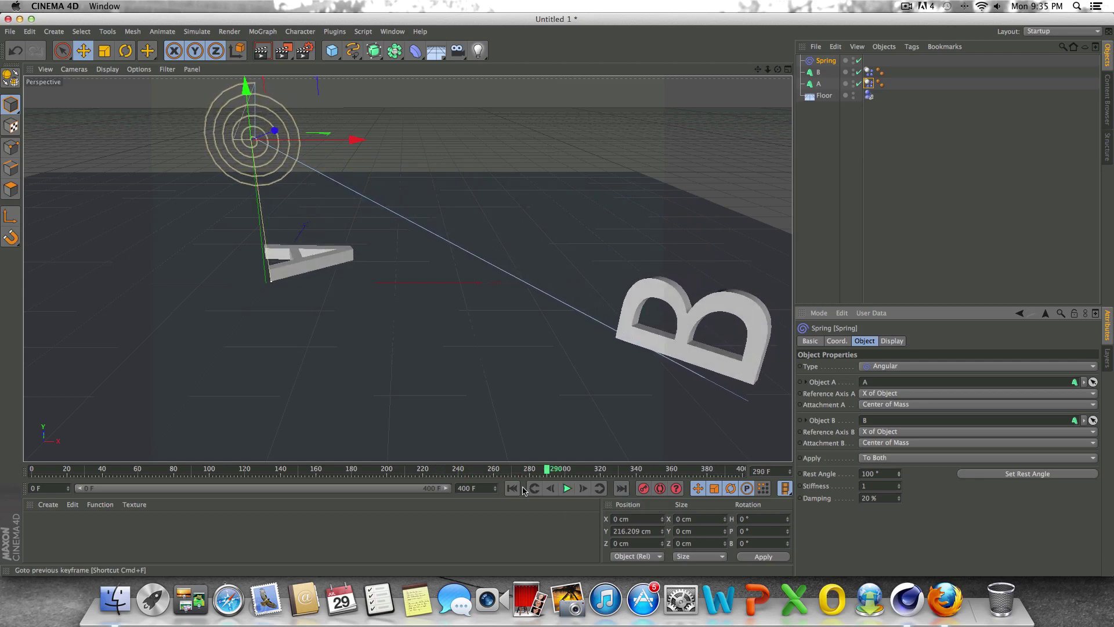
{"action": "left_click", "coordinate": [511, 488]}
Change the spring's type back to Linear
{"action": "left_click", "coordinate": [910, 366]}
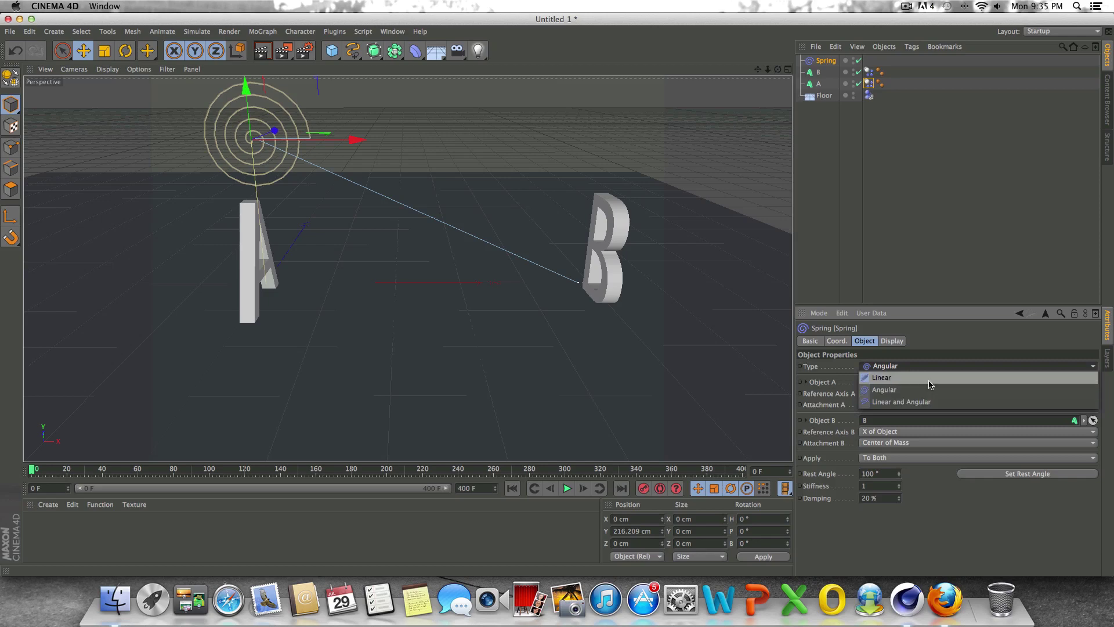
{"action": "left_click", "coordinate": [911, 377]}
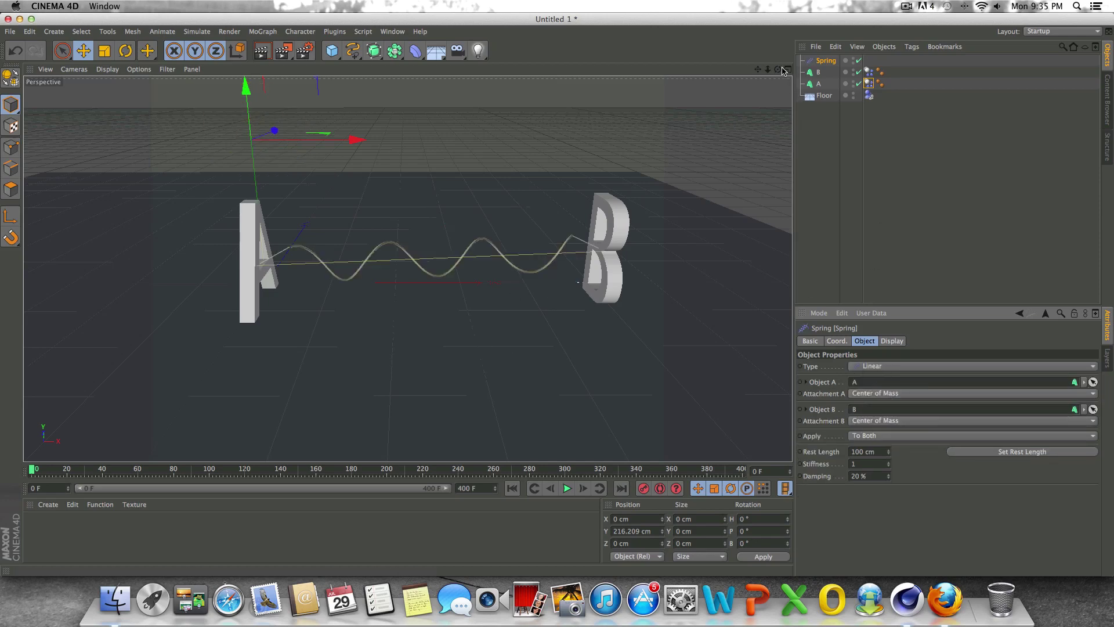
{"action": "left_click", "coordinate": [408, 268]}
{"action": "left_click_drag", "start_coordinate": [407, 268], "coordinate": [778, 71], "text": "alt"}
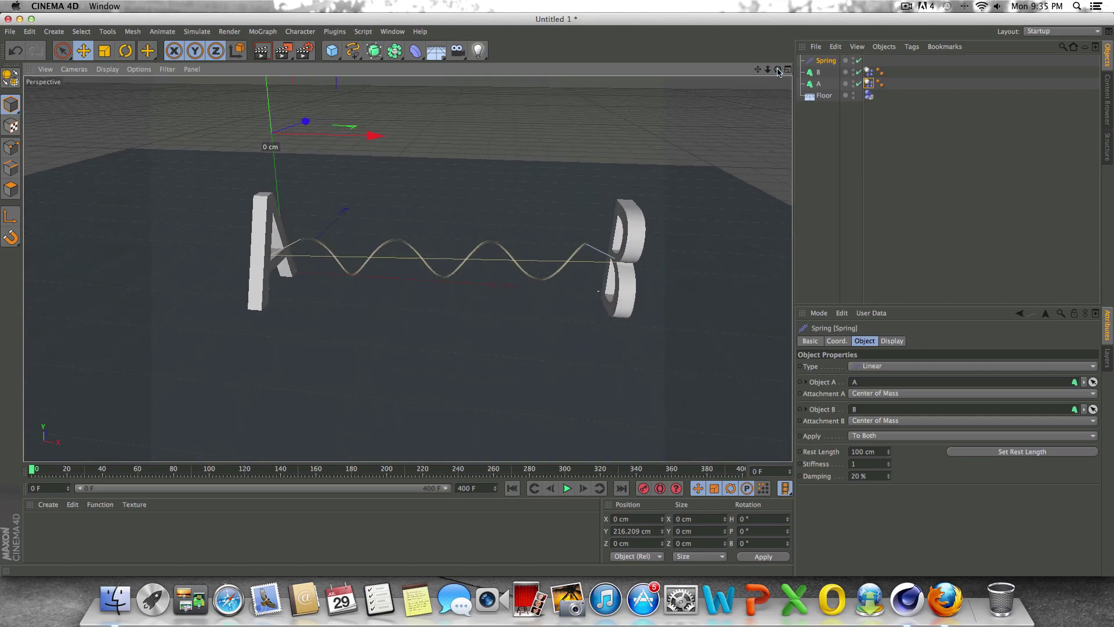
Set the spring's Attachment A to Polygon Point, then play the simulation and rewind to the first frame
{"action": "left_click", "coordinate": [875, 394]}
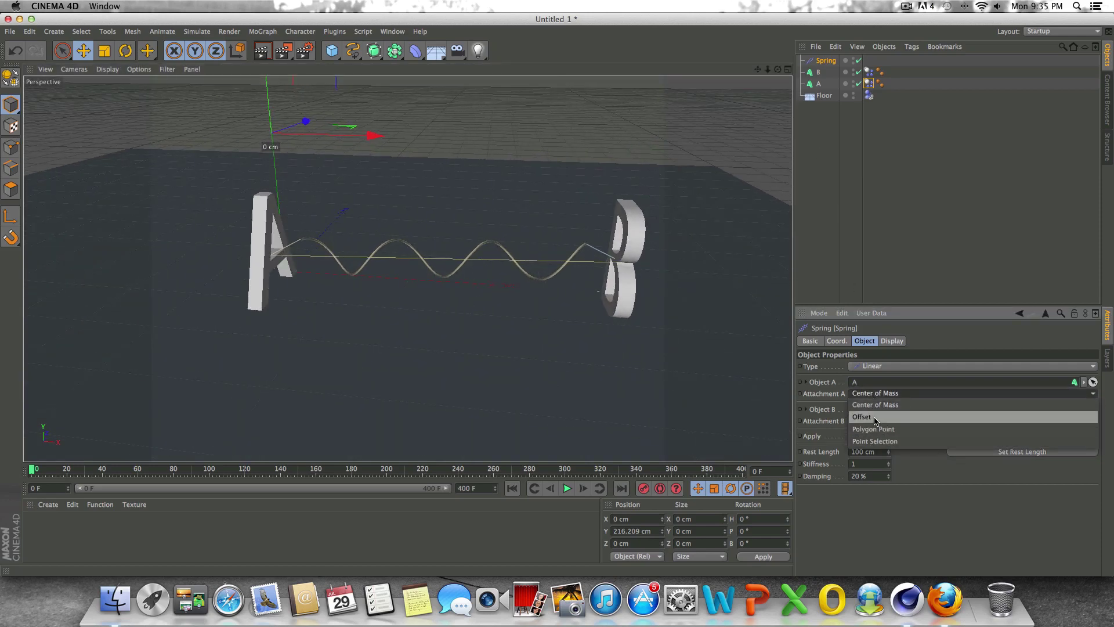
{"action": "left_click", "coordinate": [870, 397]}
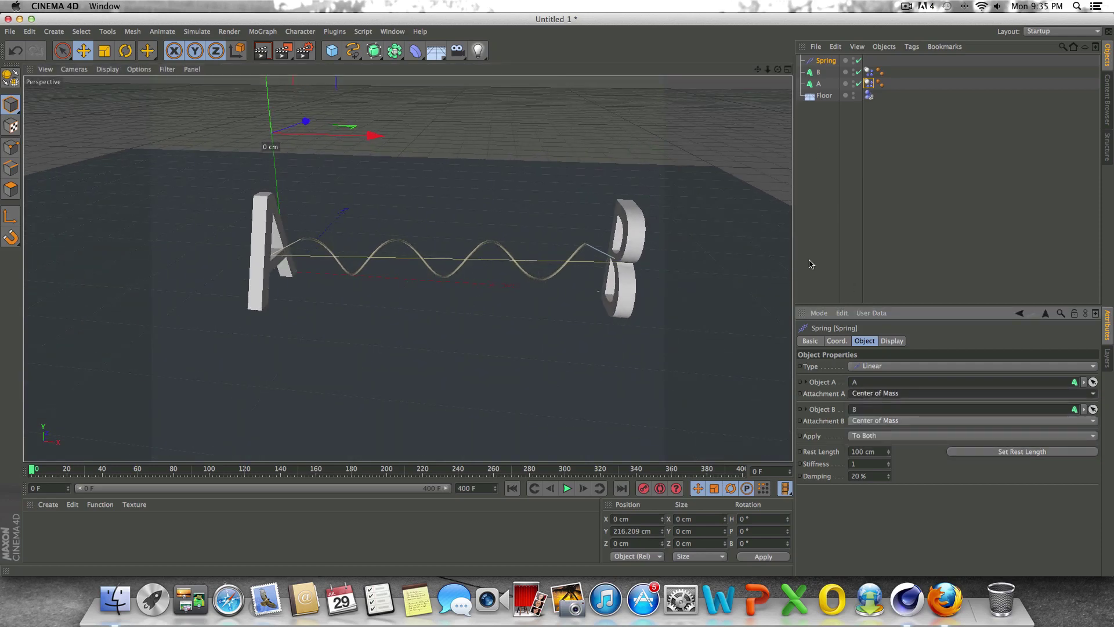
{"action": "left_click_drag", "start_coordinate": [403, 266], "coordinate": [408, 268], "text": "alt"}
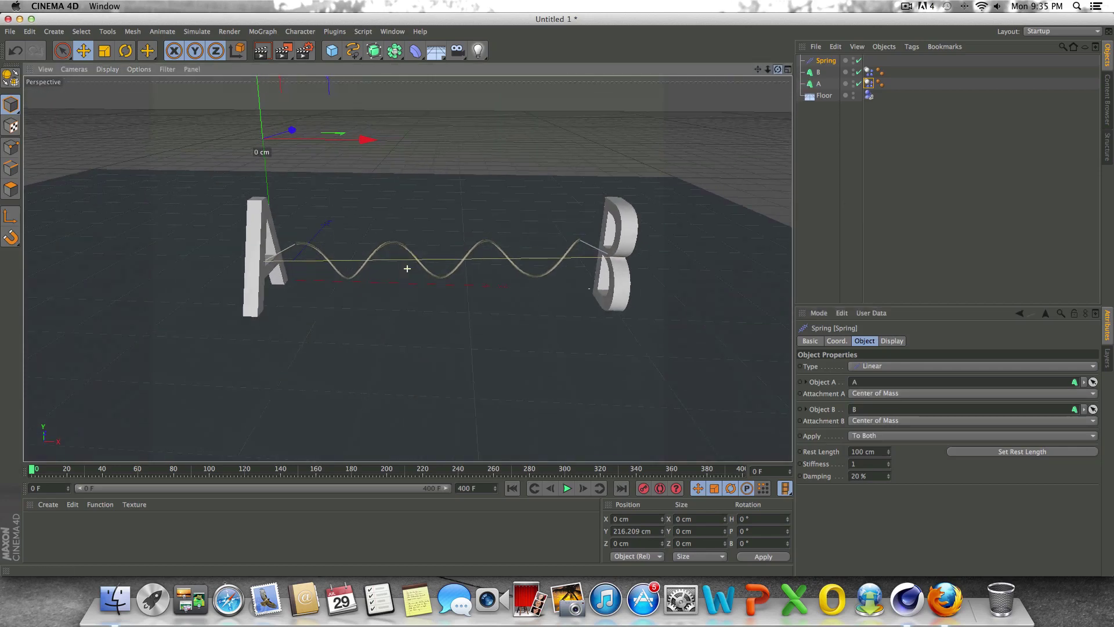
{"action": "left_click", "coordinate": [909, 394]}
{"action": "left_click", "coordinate": [876, 429]}
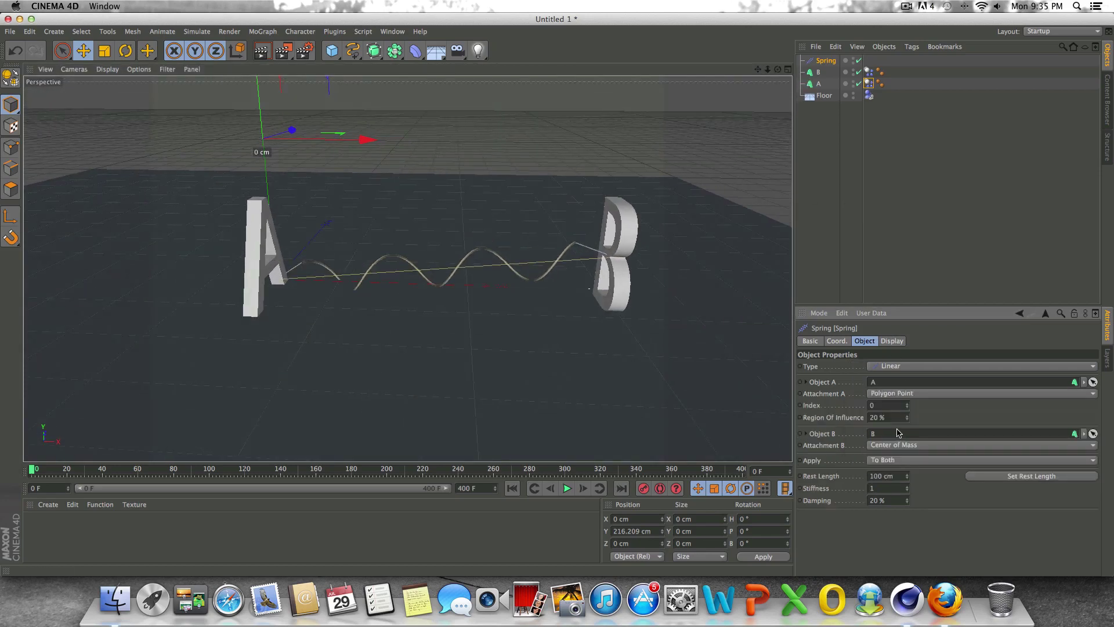
{"action": "left_click", "coordinate": [566, 489]}
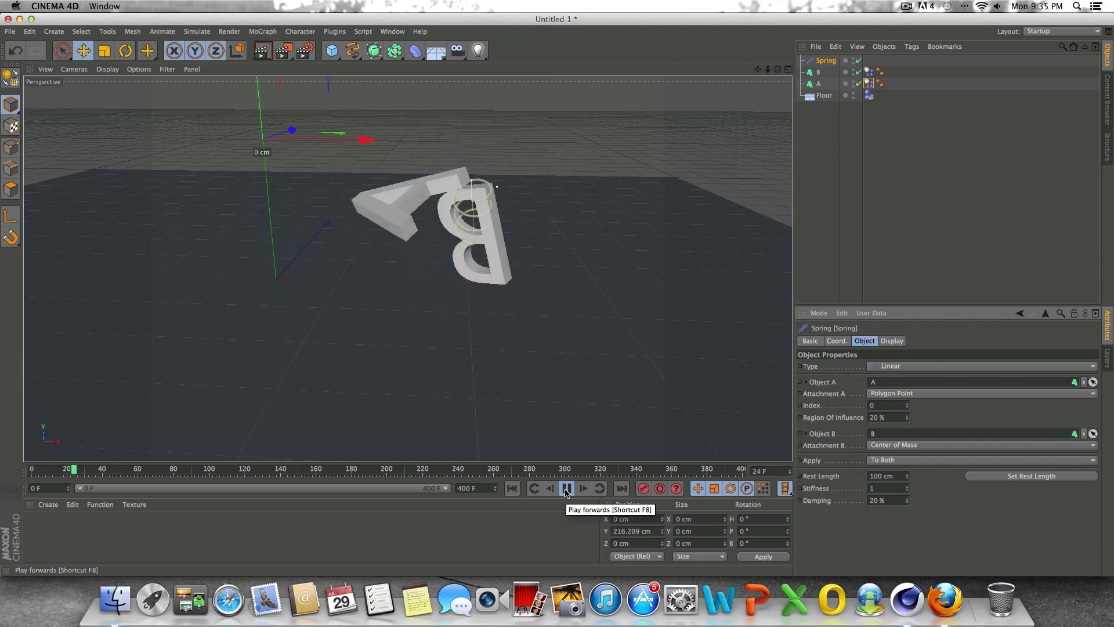
{"action": "left_click", "coordinate": [566, 489]}
{"action": "left_click", "coordinate": [512, 489]}
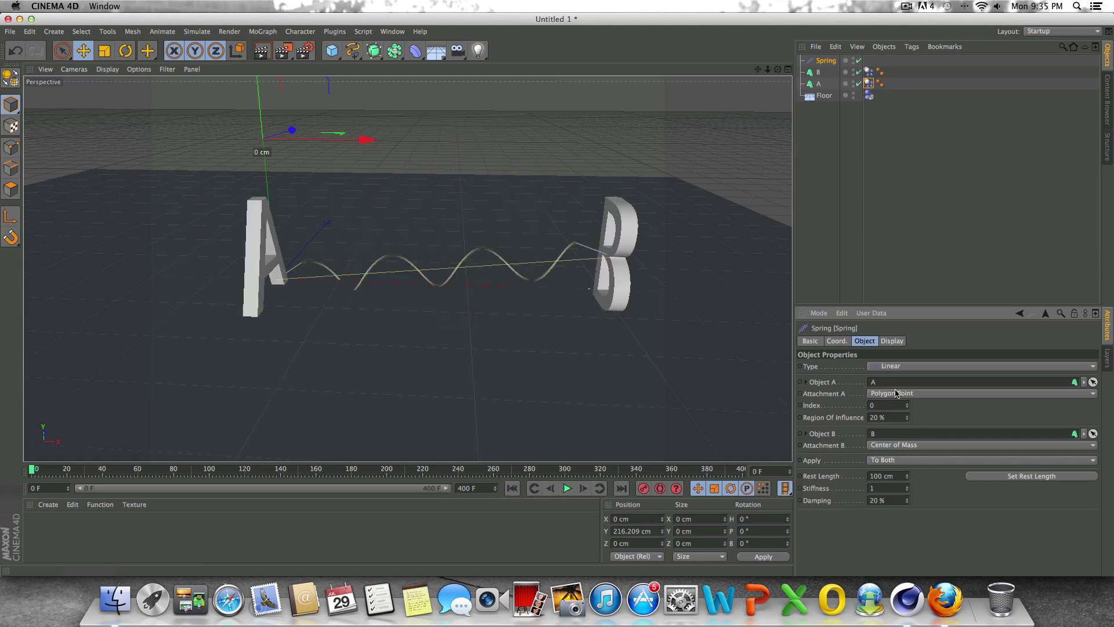
Try Point Selection for Attachment A, switch it to Offset with 91, 139 and 25 cm, then play the simulation and rewind
{"action": "left_click", "coordinate": [897, 393]}
{"action": "left_click", "coordinate": [901, 445]}
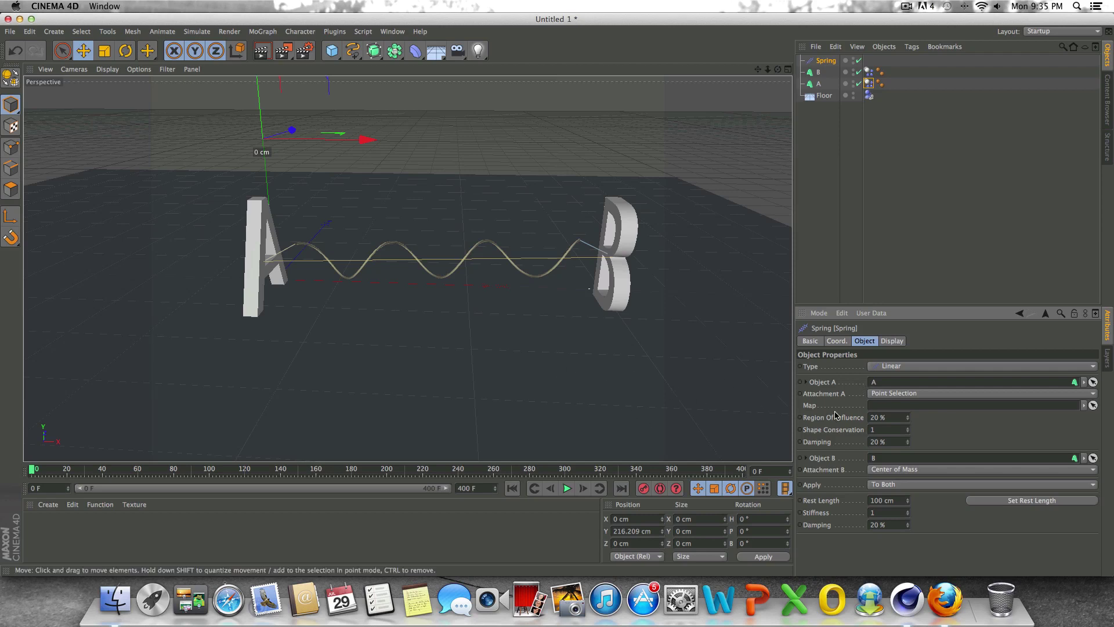
{"action": "left_click", "coordinate": [923, 394]}
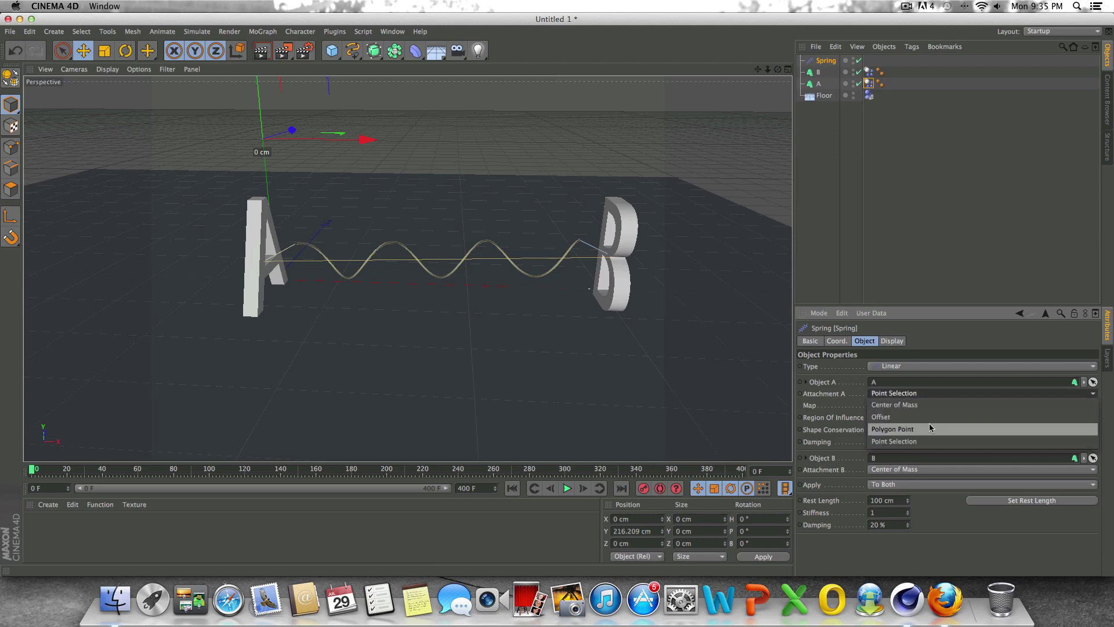
{"action": "left_click", "coordinate": [926, 419]}
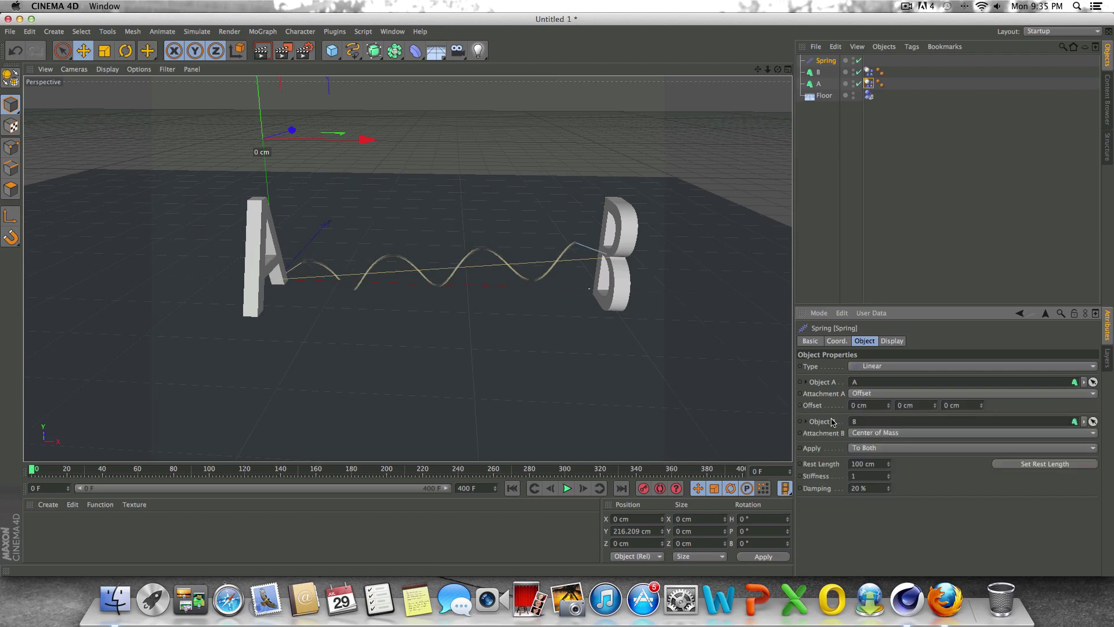
{"action": "left_click_drag", "start_coordinate": [886, 409], "coordinate": [992, 406]}
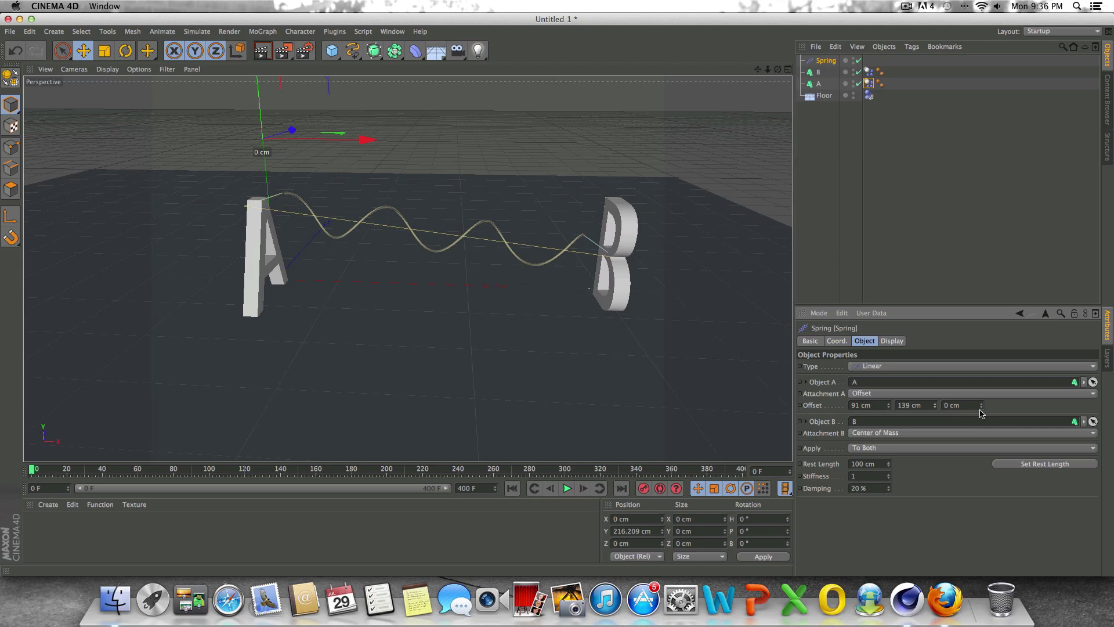
{"action": "mouse_move", "coordinate": [980, 405]}
{"action": "left_mouse_down"}
{"action": "mouse_move", "coordinate": [981, 394]}
{"action": "mouse_move", "coordinate": [980, 411]}
{"action": "left_mouse_up"}
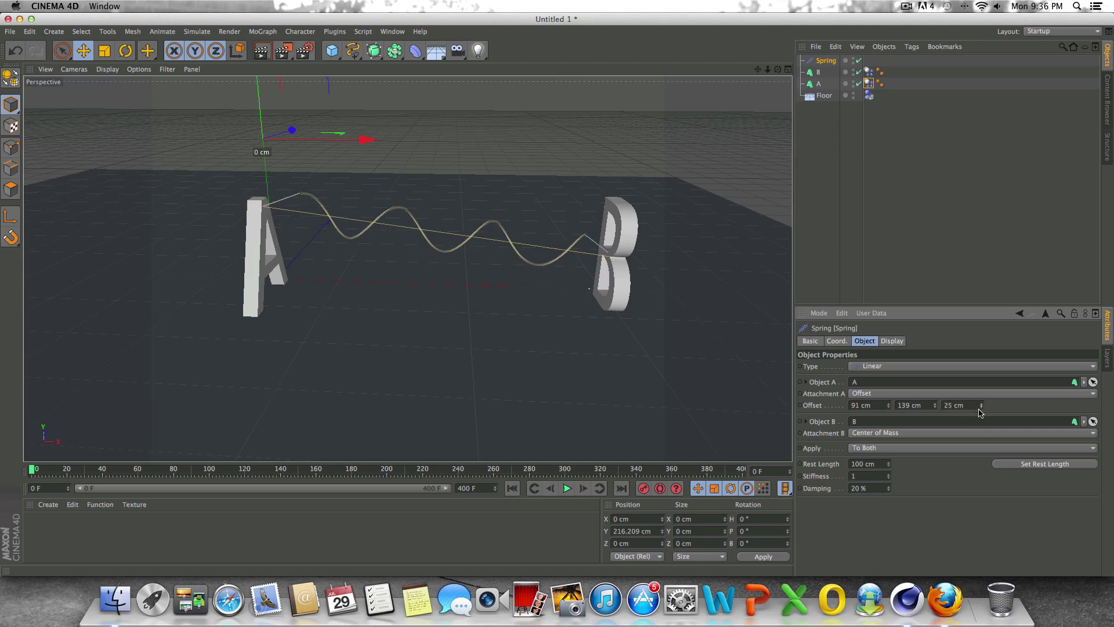
{"action": "left_click", "coordinate": [567, 489]}
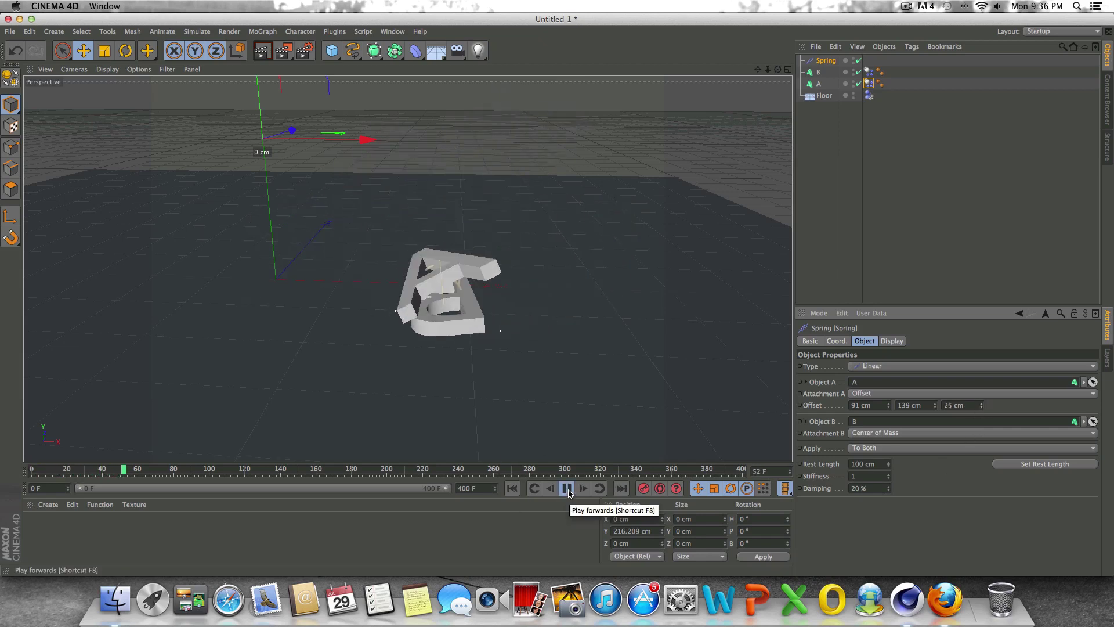
{"action": "left_click", "coordinate": [511, 488]}
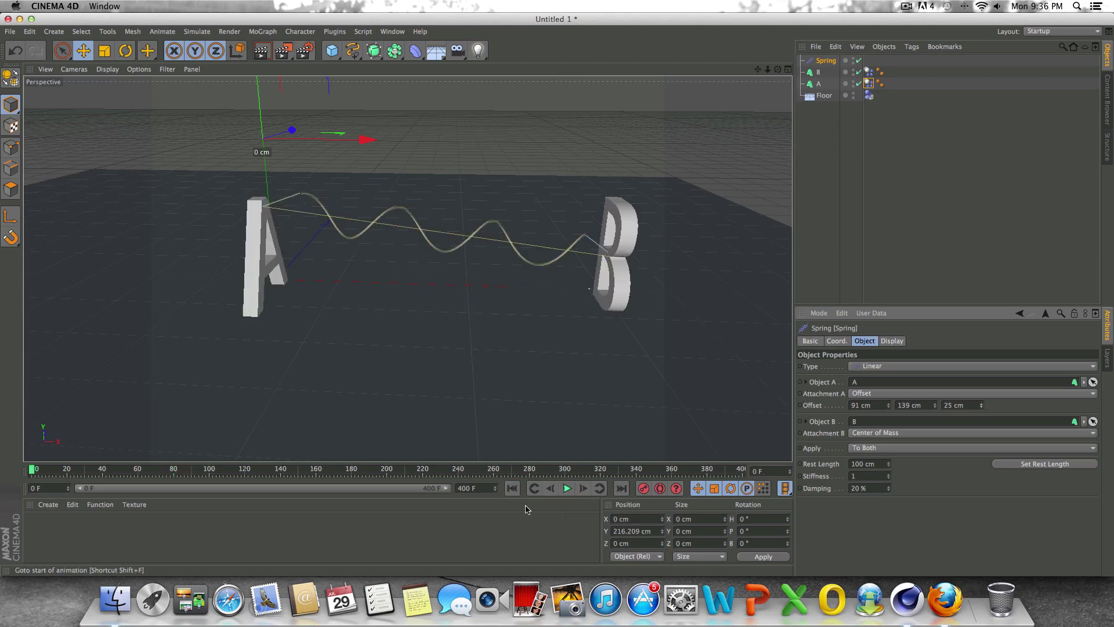
Reselect the spring and look over its coordinate properties
{"action": "left_click", "coordinate": [903, 107]}
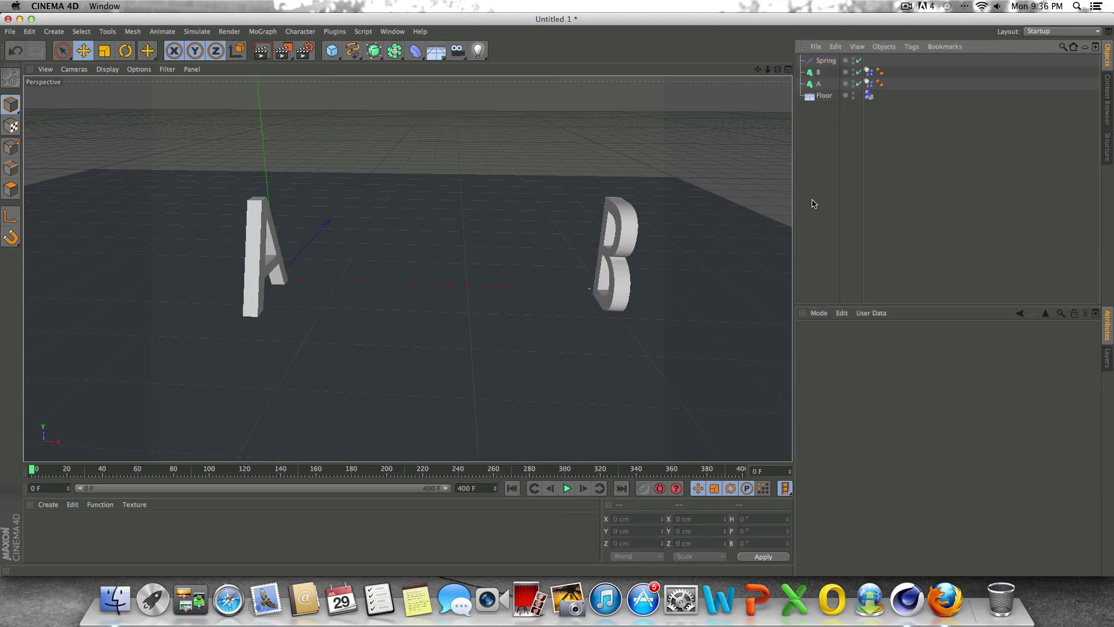
{"action": "left_click", "coordinate": [827, 61]}
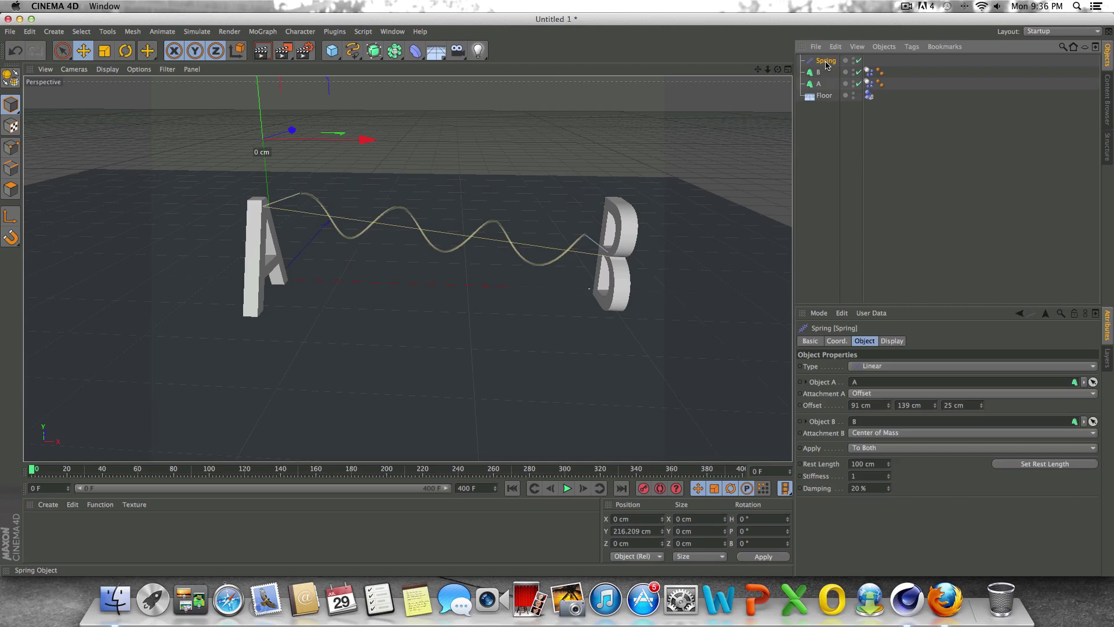
{"action": "left_click", "coordinate": [836, 341]}
{"action": "left_click", "coordinate": [871, 343]}
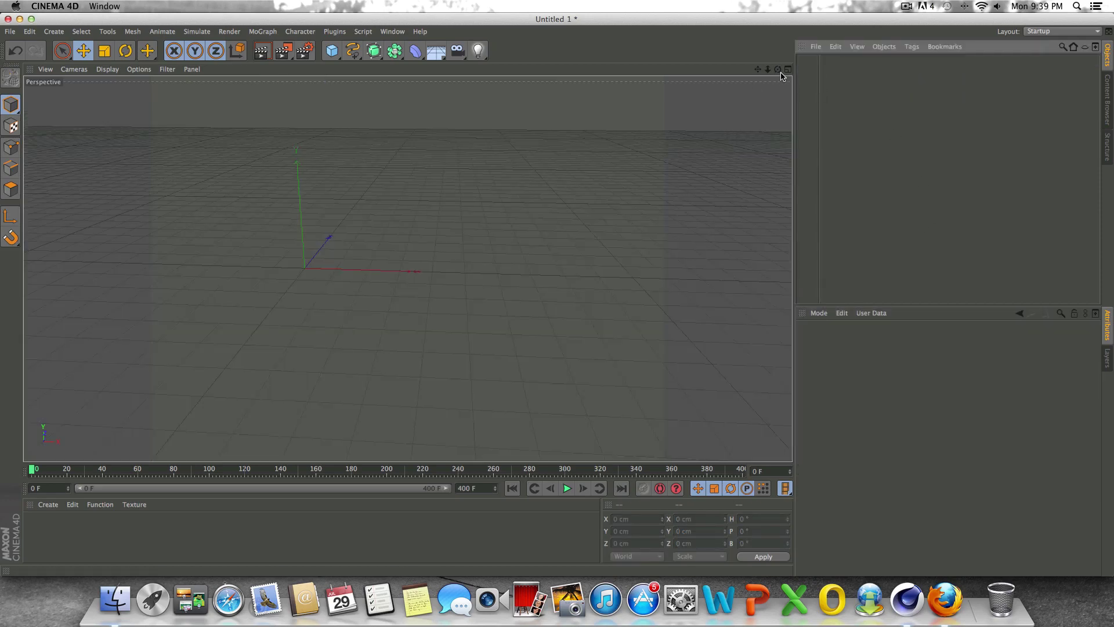
Add a dynamics connector to the empty scene and set its type to Wheel Suspension
{"action": "left_click_drag", "start_coordinate": [778, 74], "coordinate": [408, 268]}
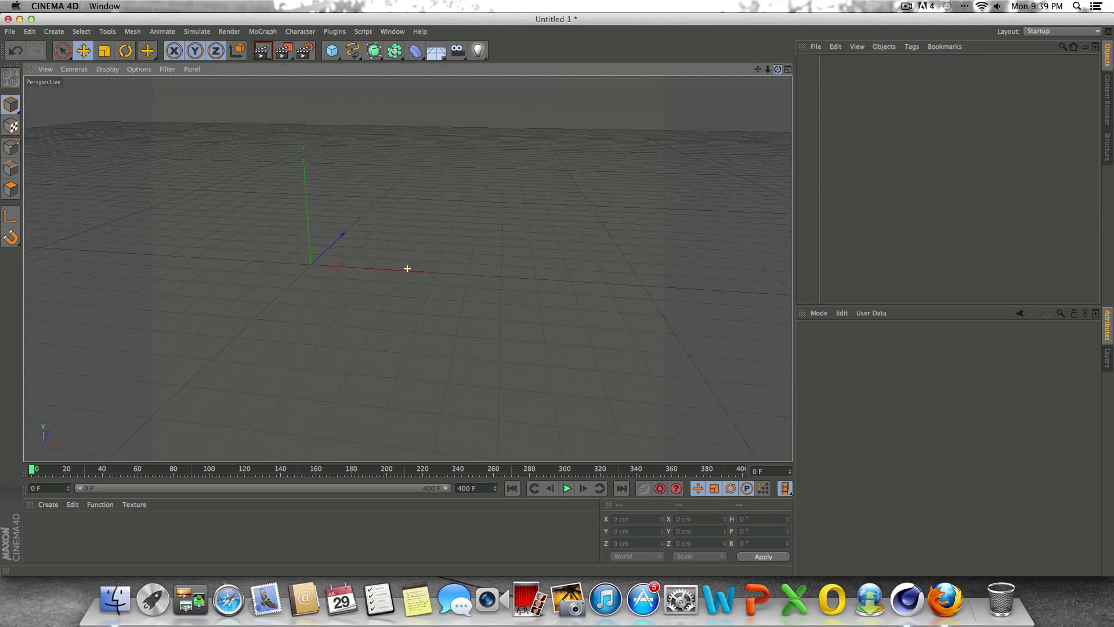
{"action": "left_click", "coordinate": [197, 32]}
{"action": "mouse_move", "coordinate": [214, 65]}
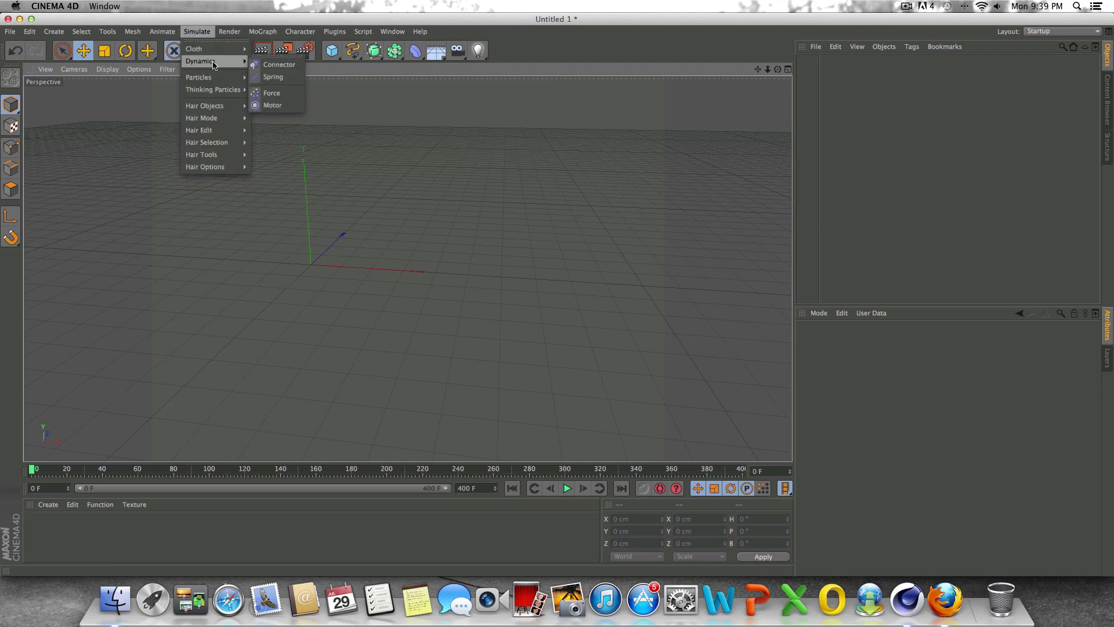
{"action": "left_click", "coordinate": [282, 64]}
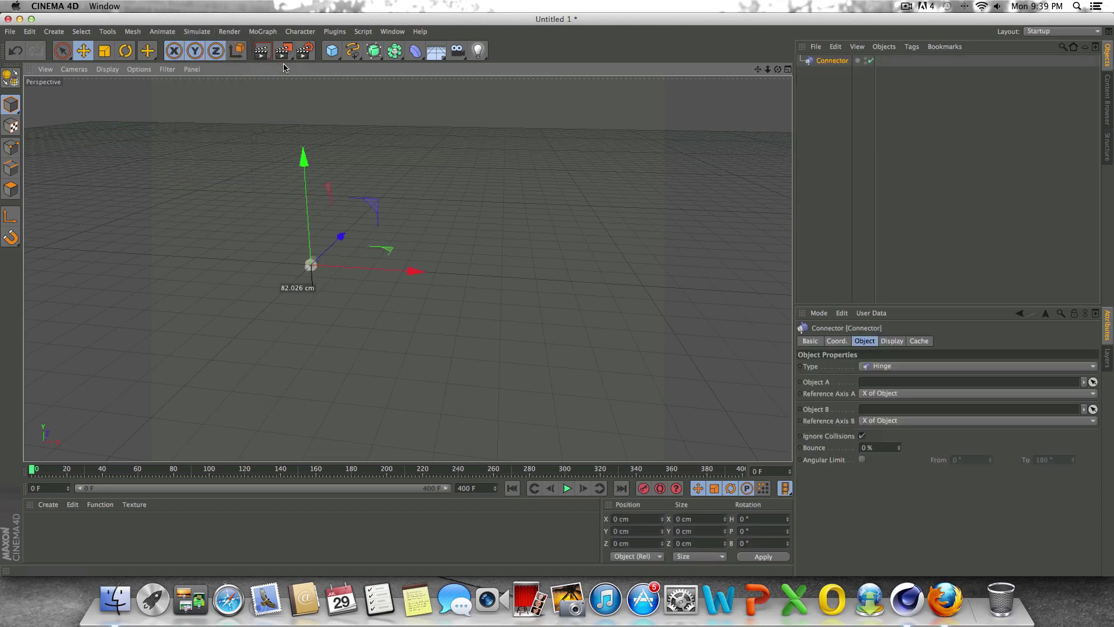
{"action": "left_click", "coordinate": [897, 368]}
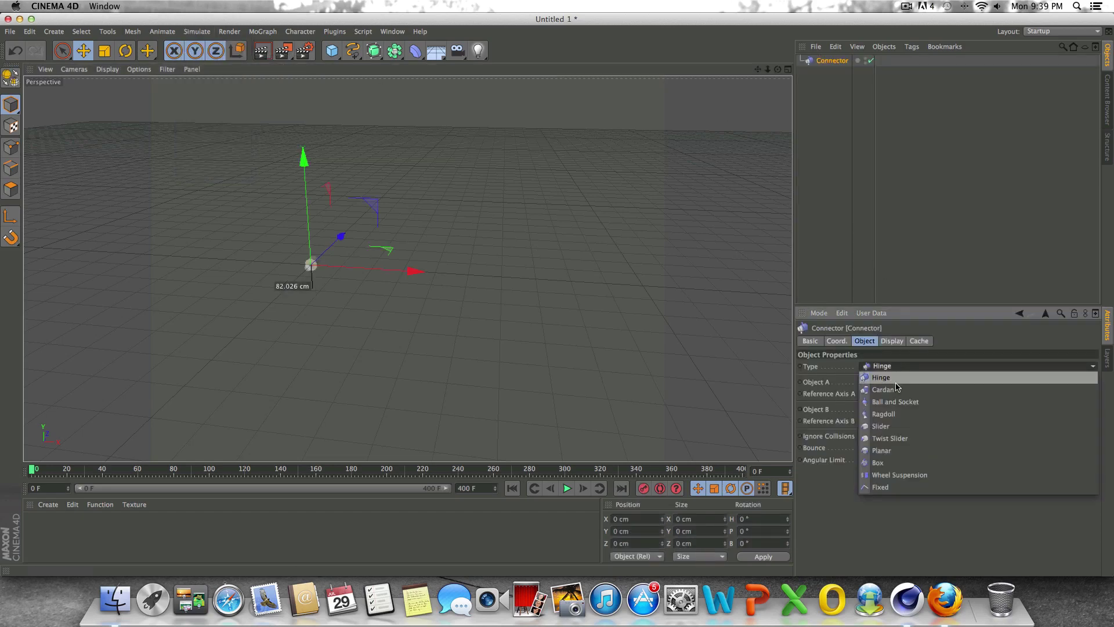
{"action": "left_click", "coordinate": [937, 476]}
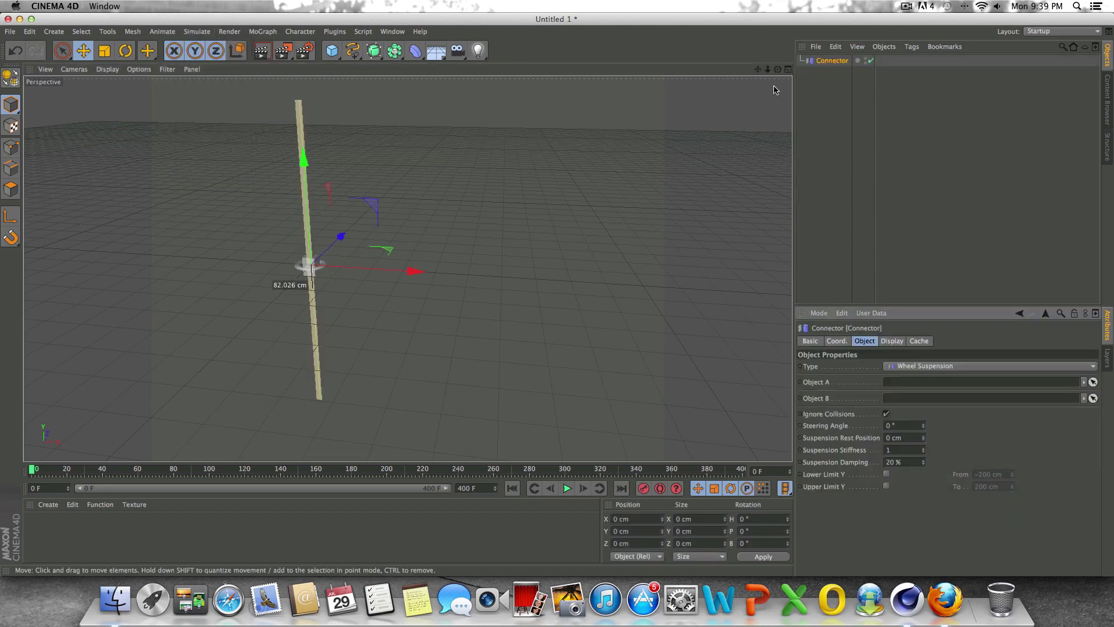
Add a floor with a collider body tag and lower it to about -99 cm on Y beneath the connector
{"action": "left_click_drag", "start_coordinate": [776, 69], "coordinate": [518, 92]}
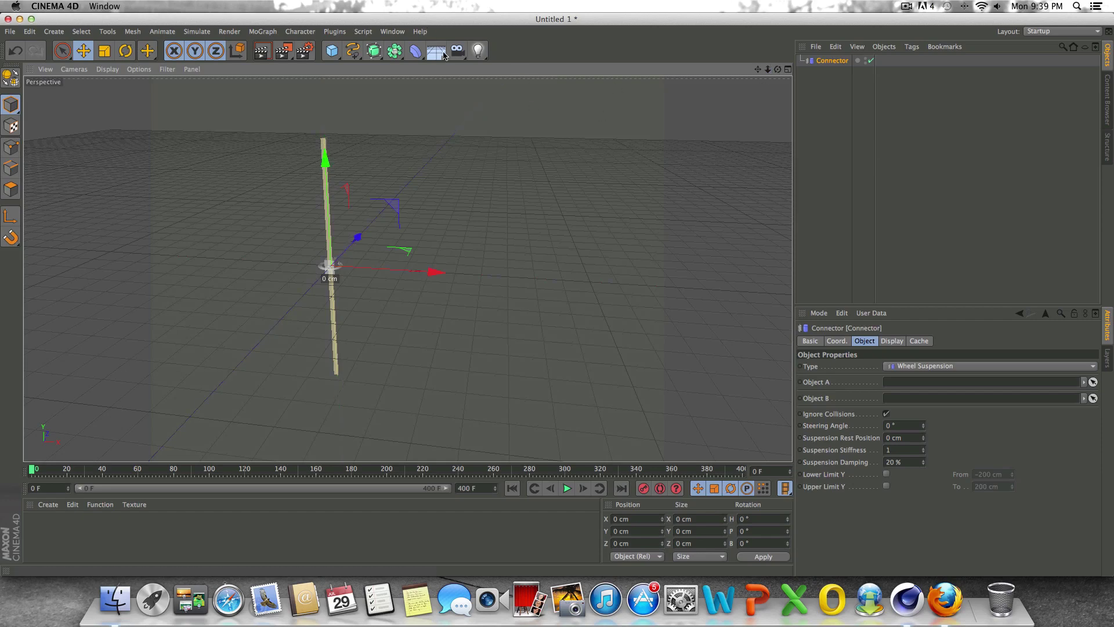
{"action": "left_click_drag", "start_coordinate": [435, 51], "coordinate": [481, 62]}
{"action": "right_click", "coordinate": [811, 70]}
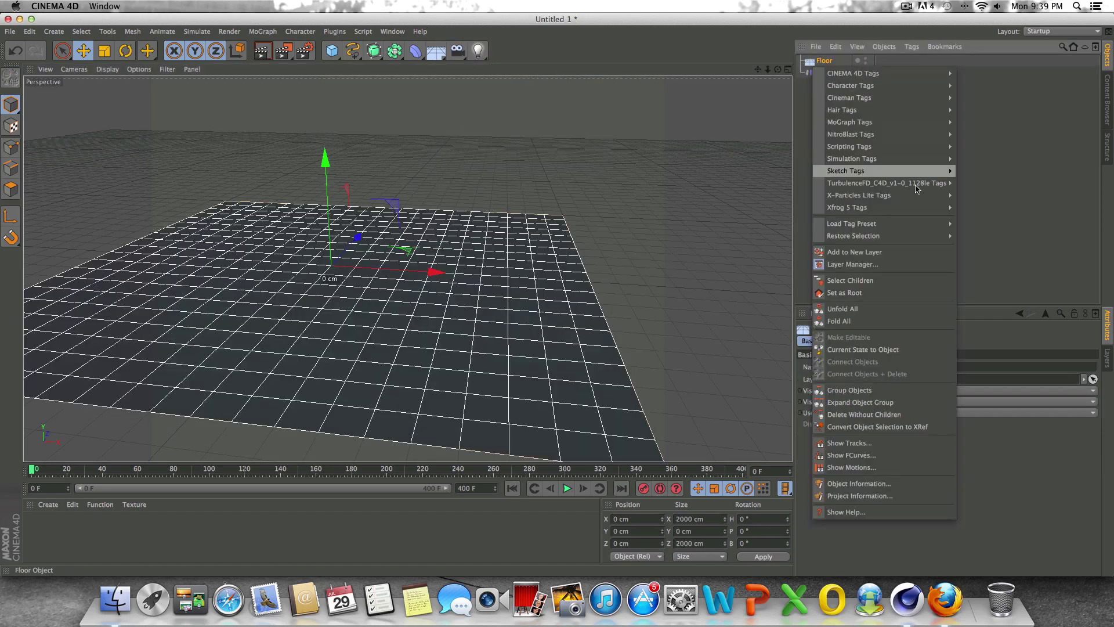
{"action": "mouse_move", "coordinate": [928, 159]}
{"action": "left_click", "coordinate": [985, 162]}
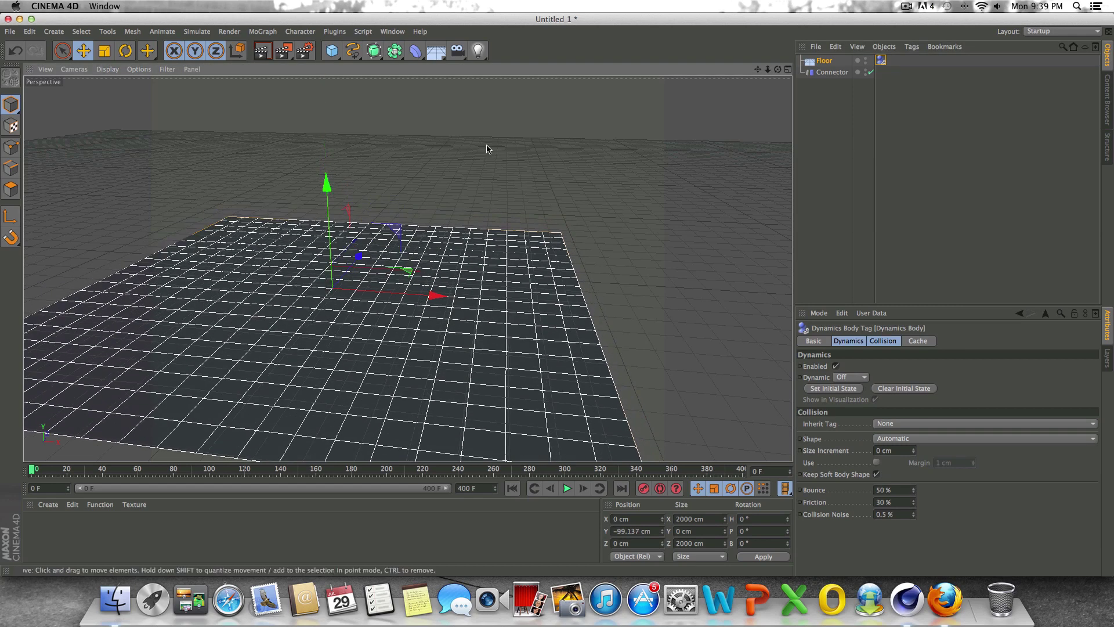
{"action": "scroll", "coordinate": [294, 294], "scroll_direction": "up", "scroll_amount": 5}
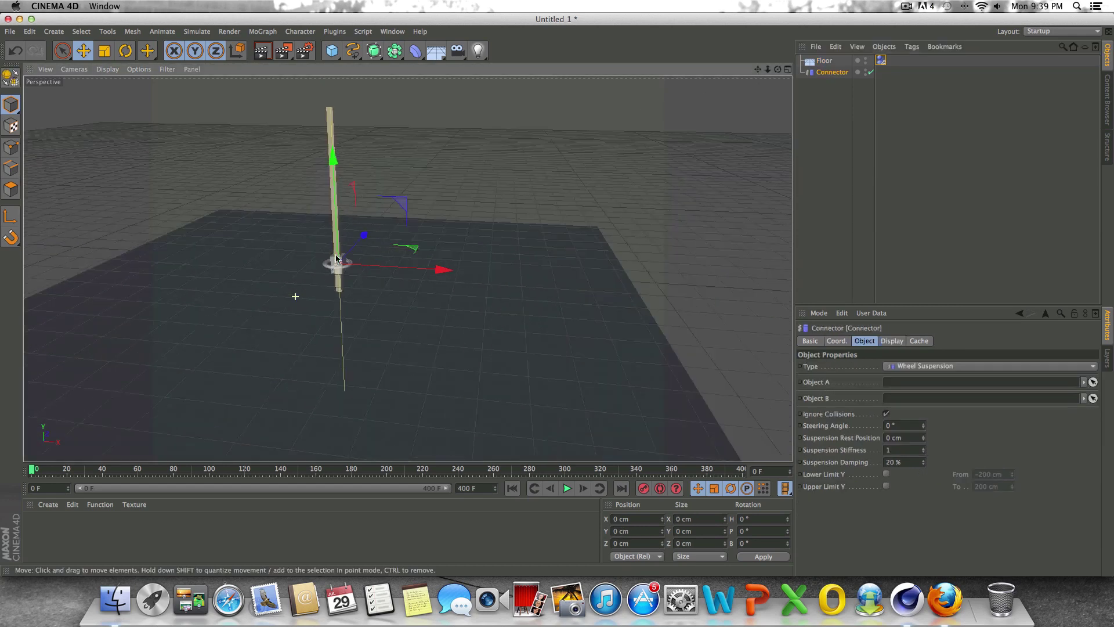
{"action": "left_click", "coordinate": [374, 232]}
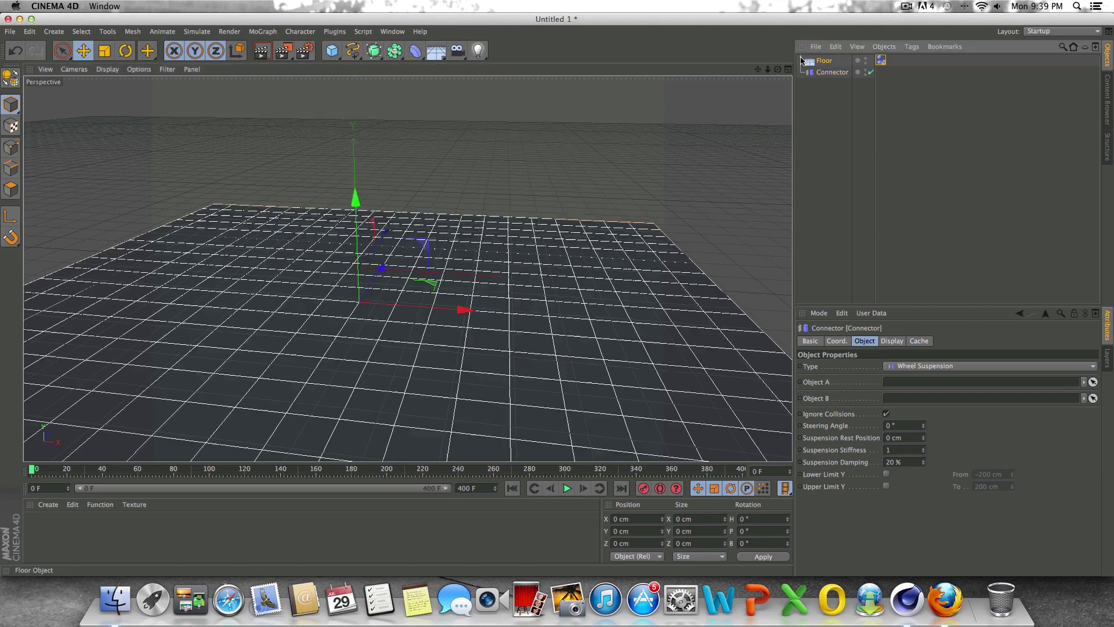
{"action": "left_click_drag", "start_coordinate": [359, 193], "coordinate": [377, 239]}
{"action": "key", "text": "super+z"}
{"action": "key", "text": "super+z"}
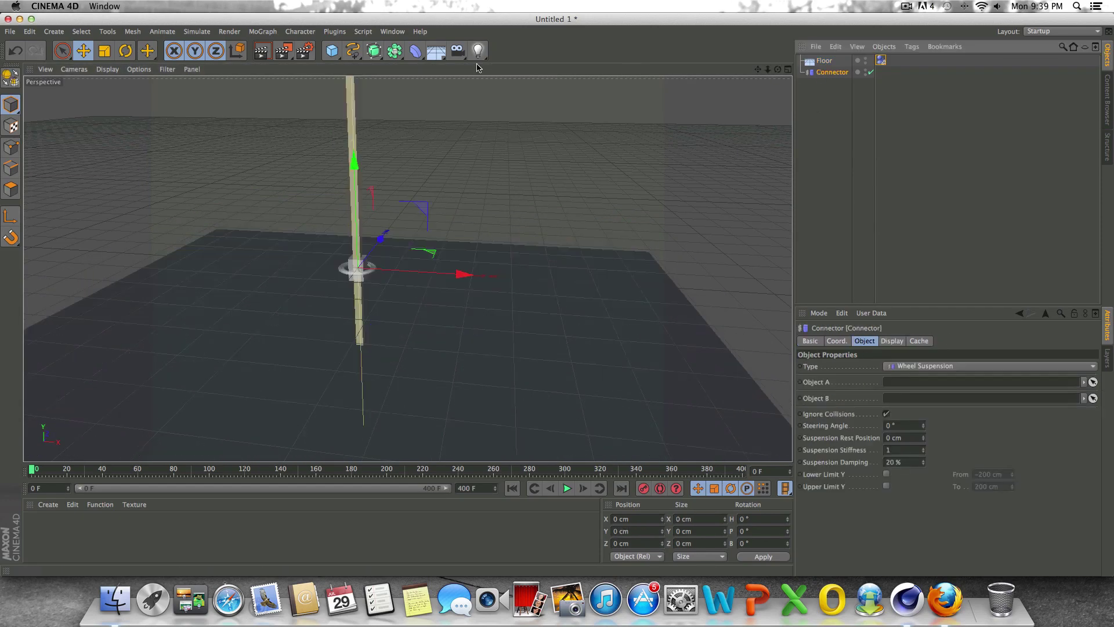
Add a 200 cm cube and raise it to about 235 cm on Y above the floor
{"action": "left_click_drag", "start_coordinate": [334, 58], "coordinate": [413, 65]}
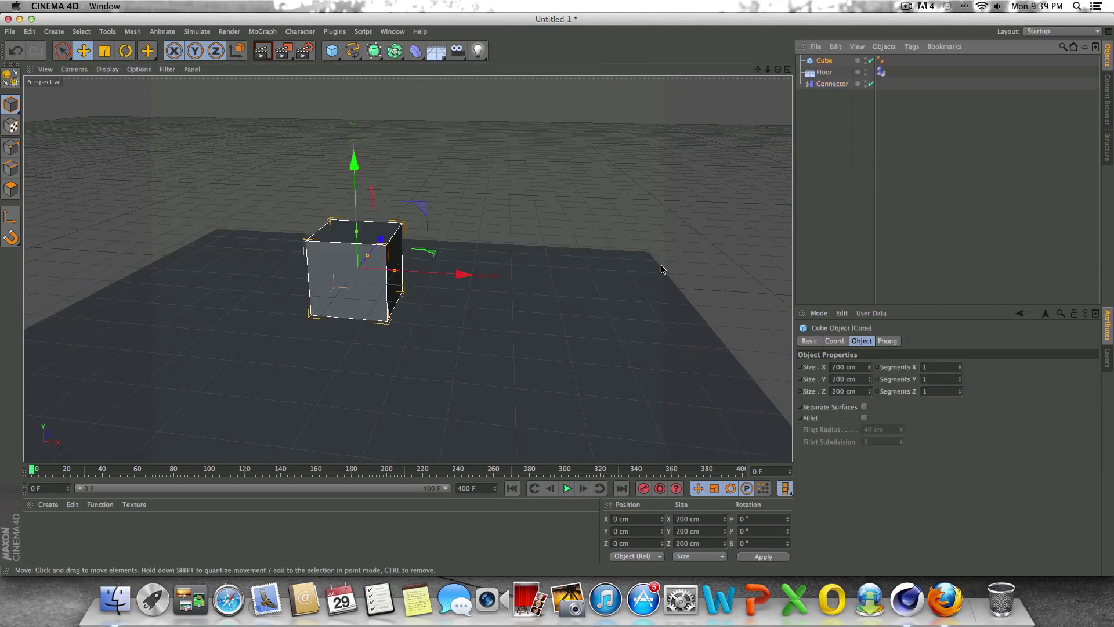
{"action": "left_click_drag", "start_coordinate": [354, 163], "coordinate": [352, 110]}
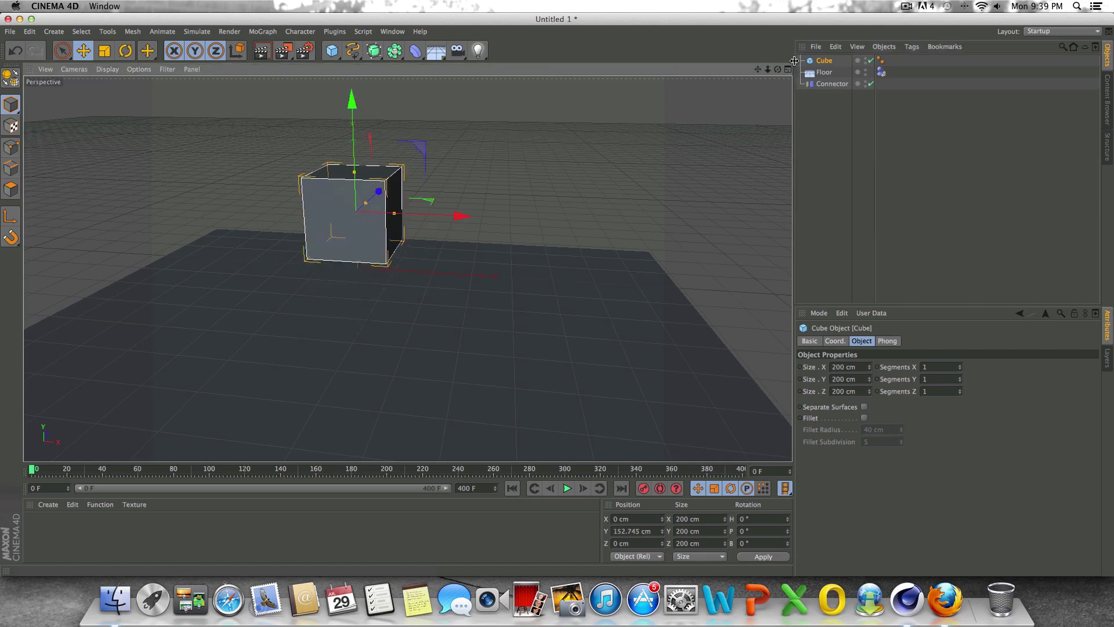
{"action": "left_click", "coordinate": [832, 89]}
{"action": "left_click", "coordinate": [832, 84]}
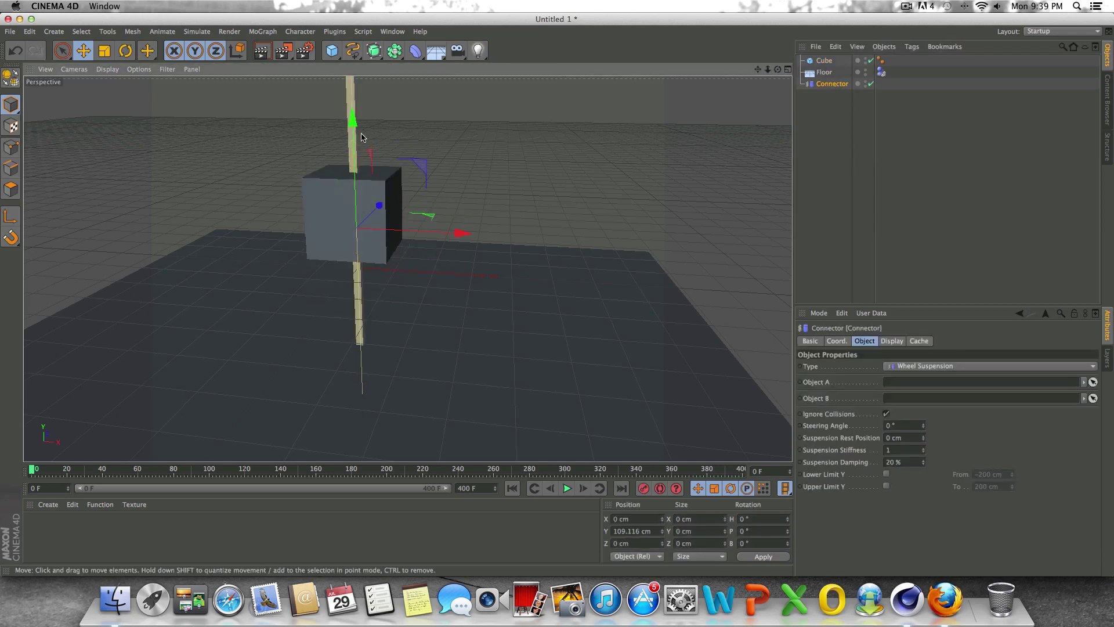
{"action": "left_click", "coordinate": [824, 61]}
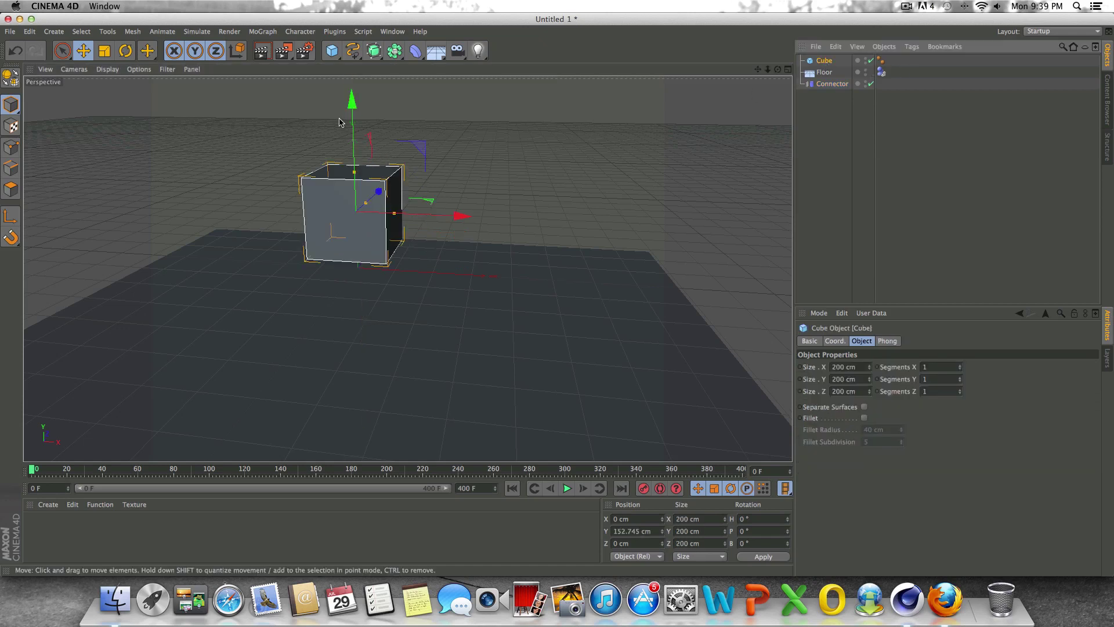
{"action": "left_click_drag", "start_coordinate": [339, 117], "coordinate": [351, 87]}
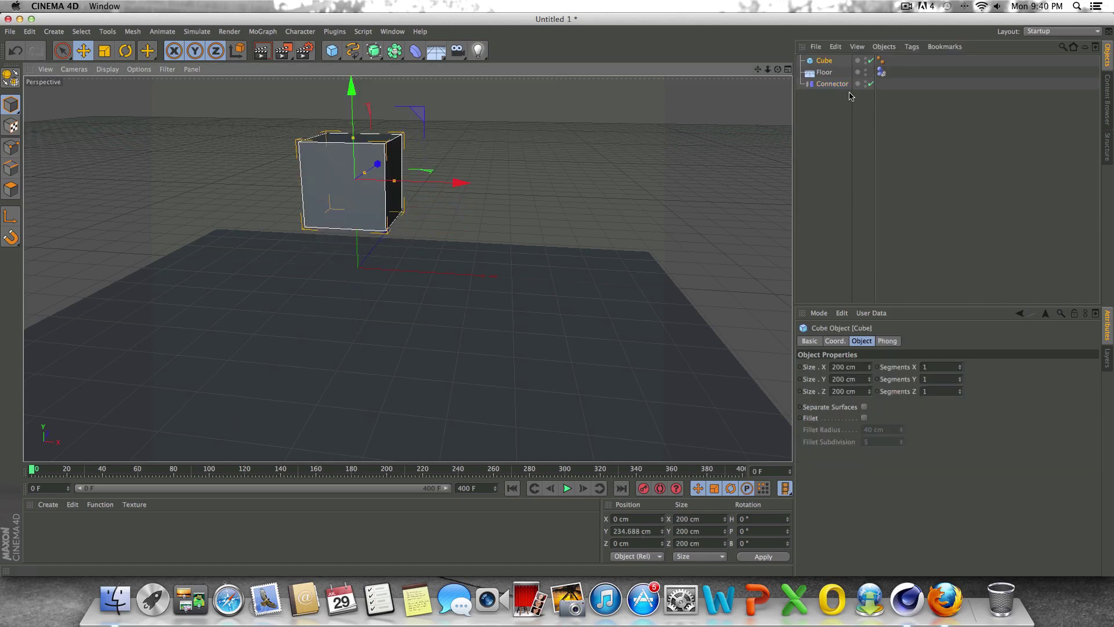
Duplicate the cube, scale the copy down to about 113 cm, and lower it to about -22 cm on Y beneath the original
{"action": "left_click_drag", "start_coordinate": [813, 62], "coordinate": [833, 83], "text": "ctrl"}
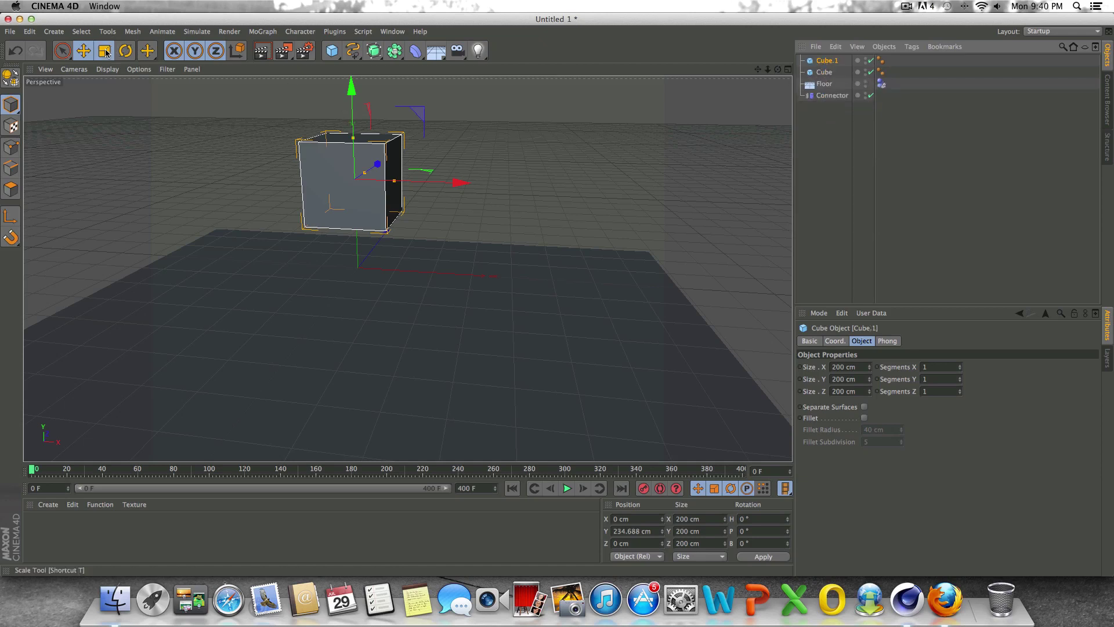
{"action": "left_click", "coordinate": [105, 53]}
{"action": "left_click_drag", "start_coordinate": [281, 112], "coordinate": [142, 226]}
{"action": "left_click", "coordinate": [83, 50]}
{"action": "left_click_drag", "start_coordinate": [353, 99], "coordinate": [357, 234]}
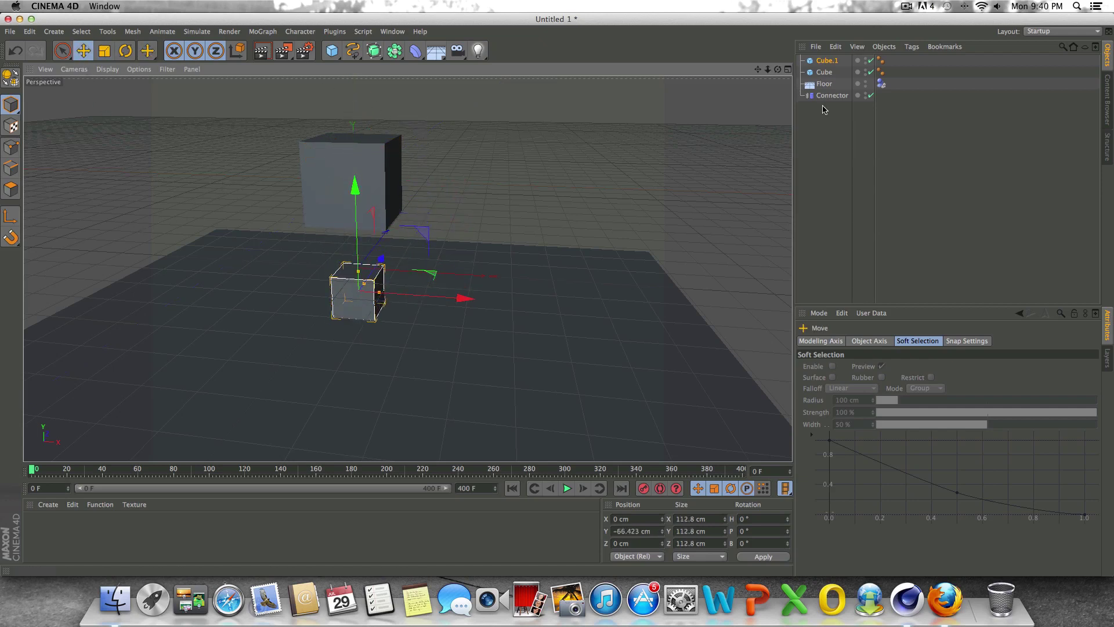
{"action": "left_click_drag", "start_coordinate": [355, 194], "coordinate": [355, 178]}
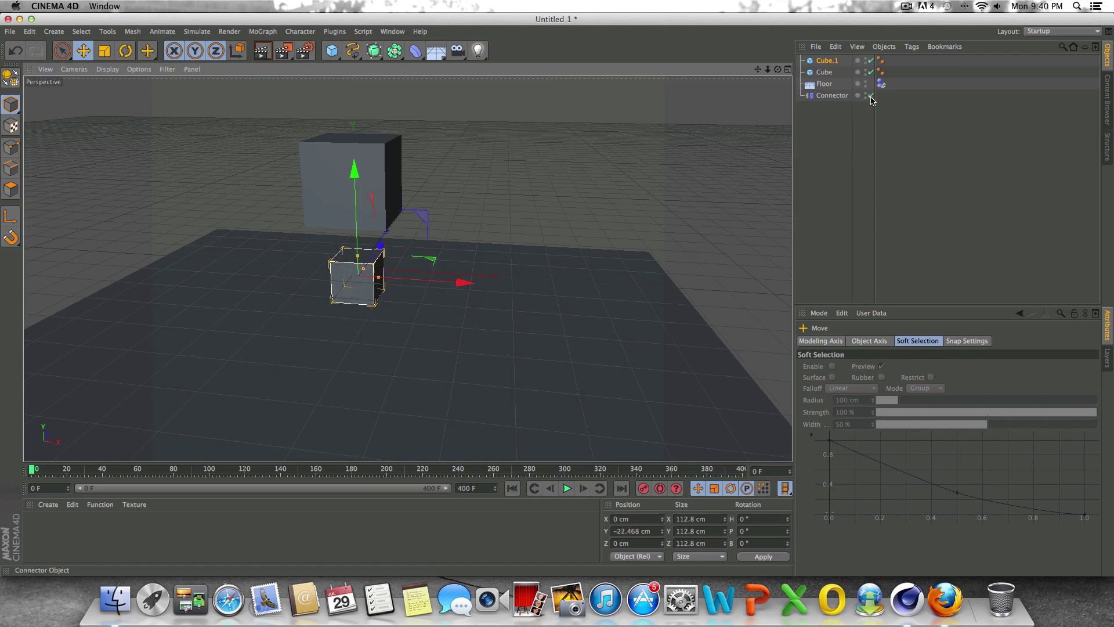
Assign Cube as Object A and Cube.1 as Object B of the wheel suspension connector
{"action": "left_click", "coordinate": [870, 97]}
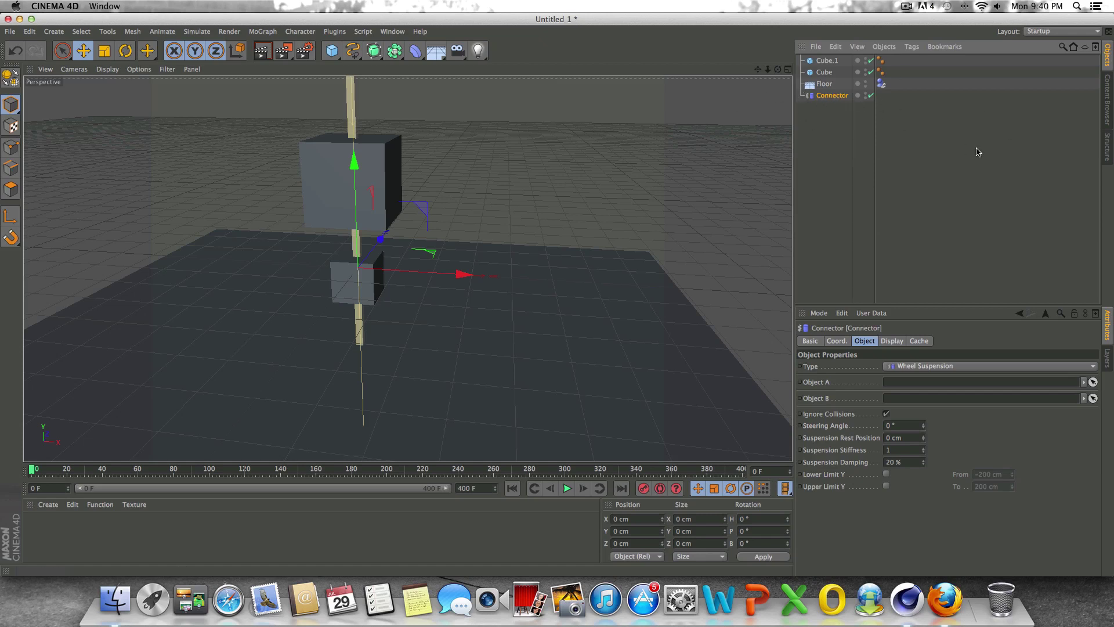
{"action": "left_click_drag", "start_coordinate": [827, 74], "coordinate": [935, 216]}
{"action": "left_click_drag", "start_coordinate": [943, 387], "coordinate": [941, 418]}
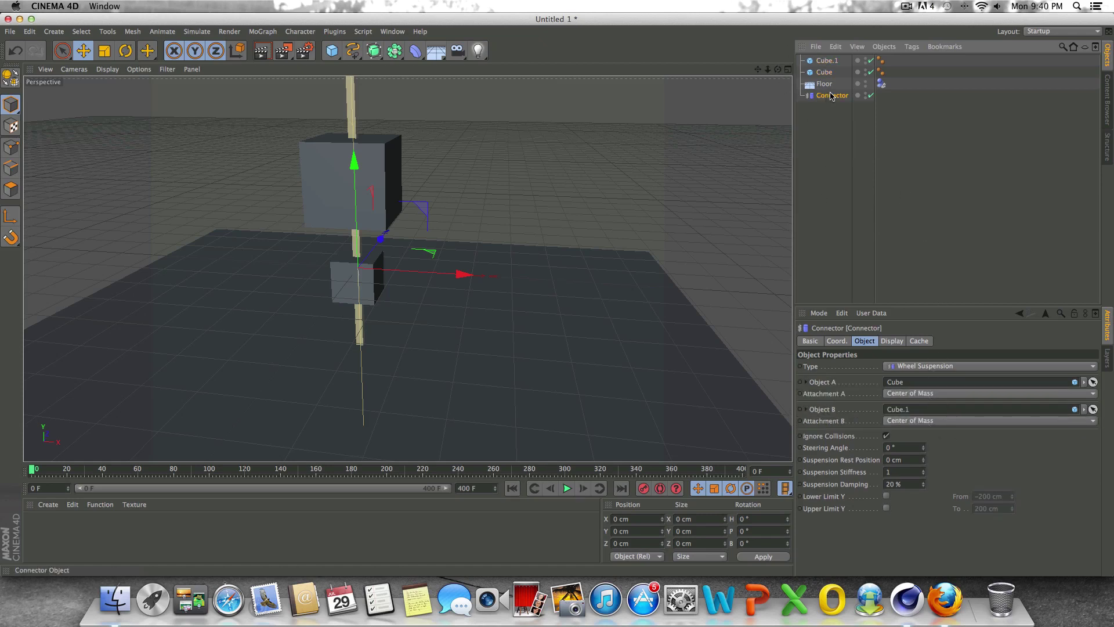
Add a Rigid Body simulation tag to both the small and the large cube
{"action": "left_click", "coordinate": [835, 62]}
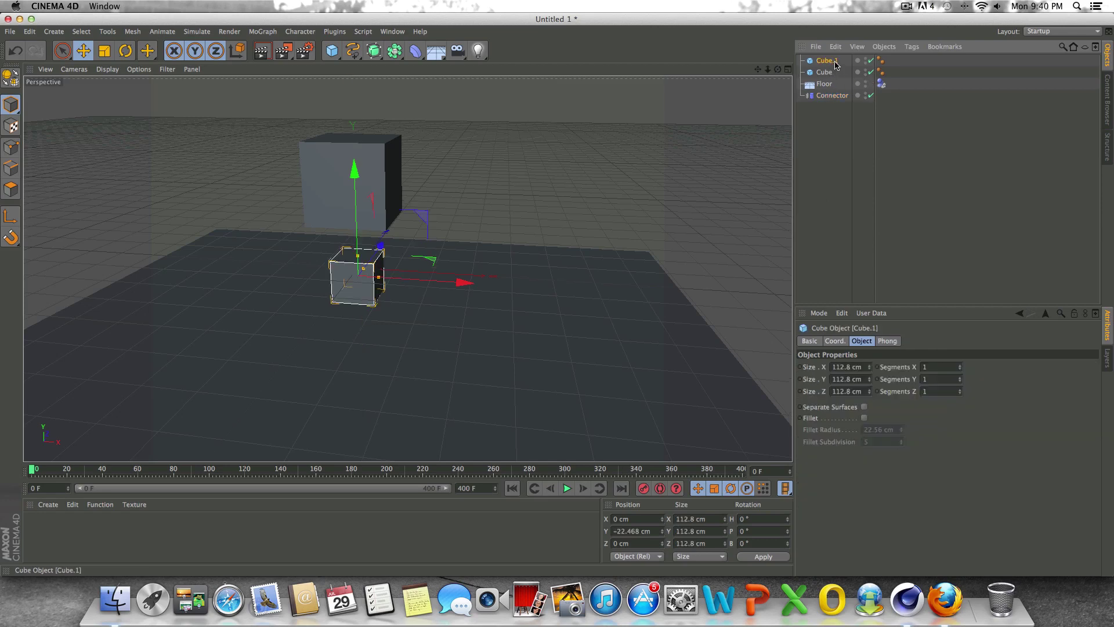
{"action": "right_click", "coordinate": [835, 62]}
{"action": "mouse_move", "coordinate": [901, 160]}
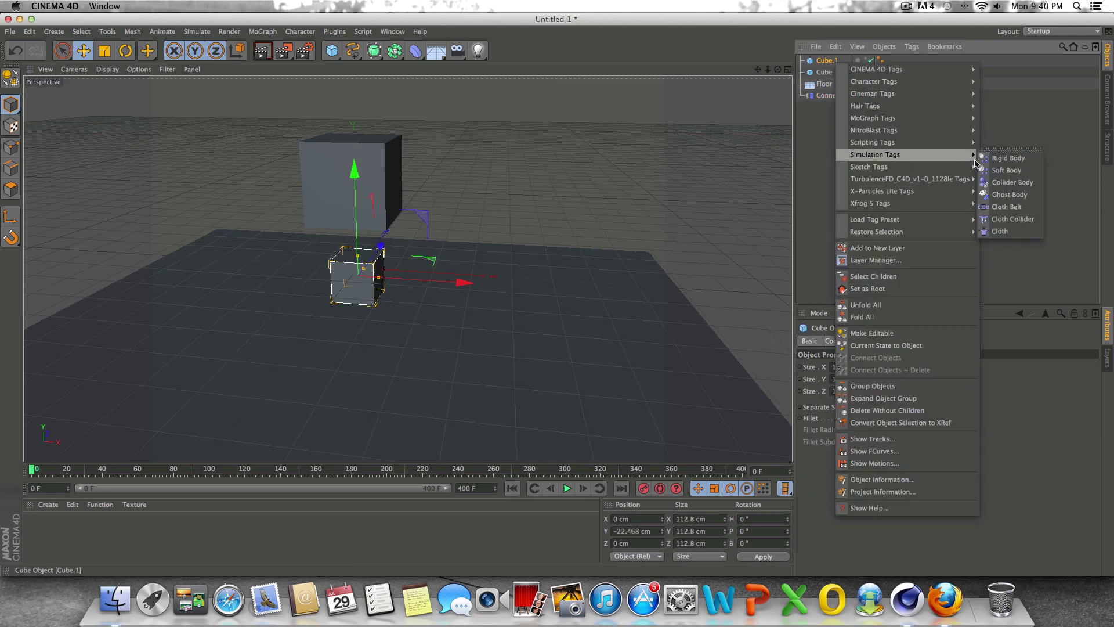
{"action": "left_click", "coordinate": [1004, 155]}
{"action": "left_click", "coordinate": [823, 72]}
{"action": "right_click", "coordinate": [823, 72]}
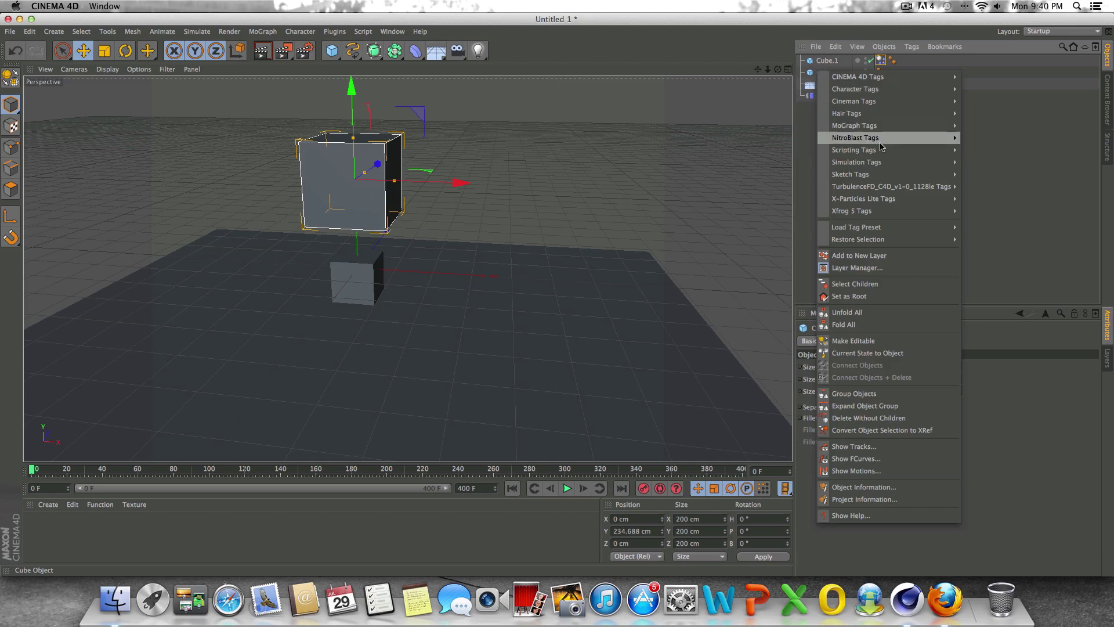
{"action": "left_click", "coordinate": [989, 166]}
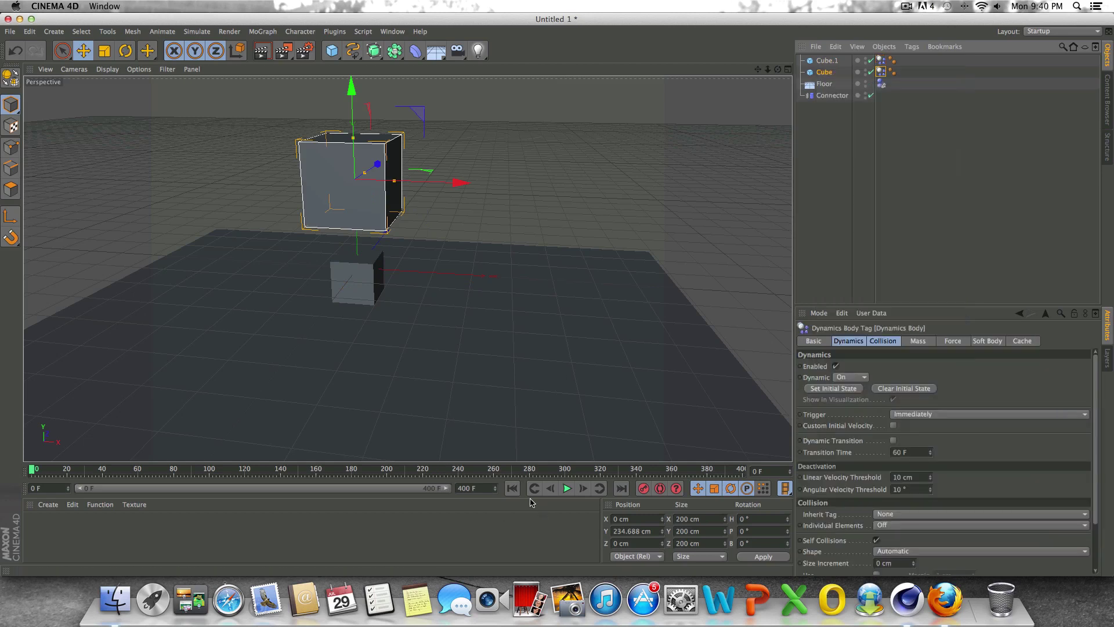
Play and rewind the simulation, then repeat the playback with the connector selected
{"action": "left_click", "coordinate": [567, 489]}
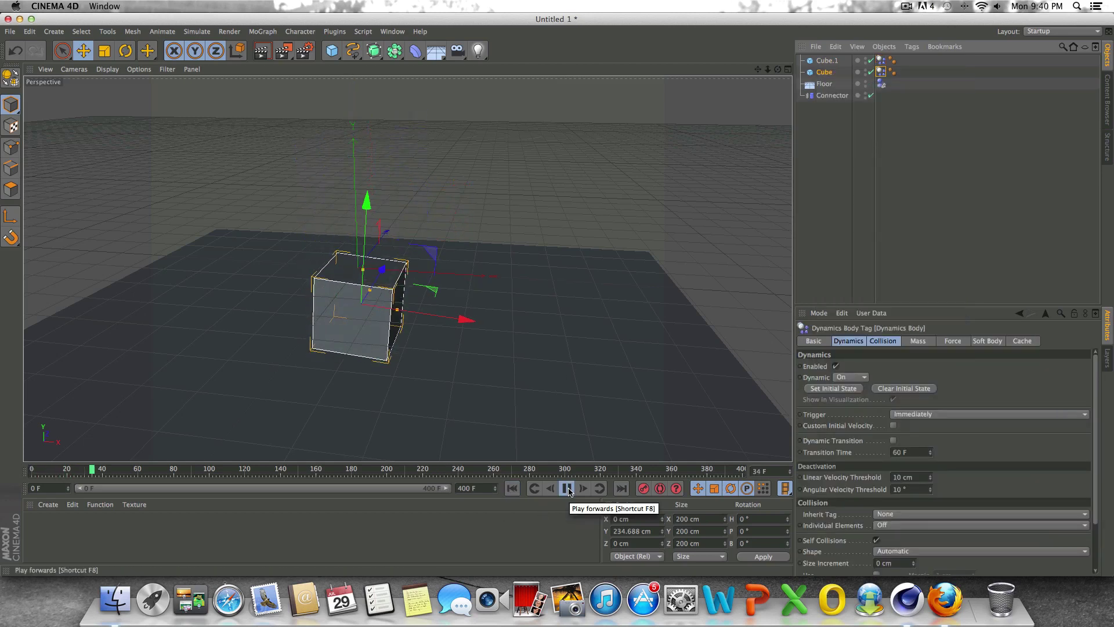
{"action": "left_click", "coordinate": [566, 488]}
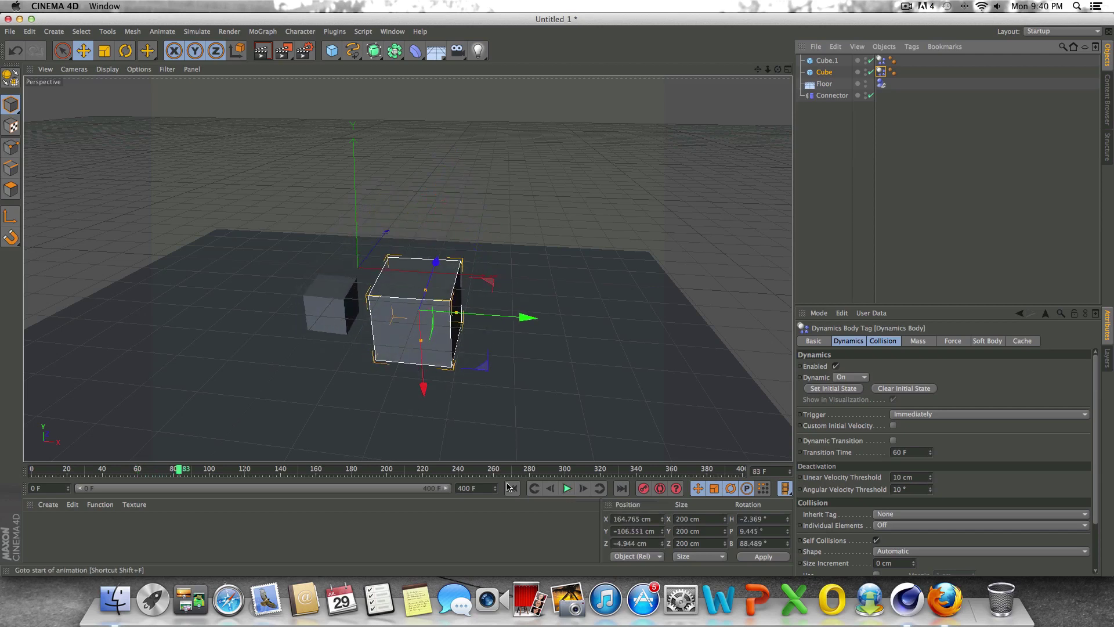
{"action": "left_click", "coordinate": [511, 488]}
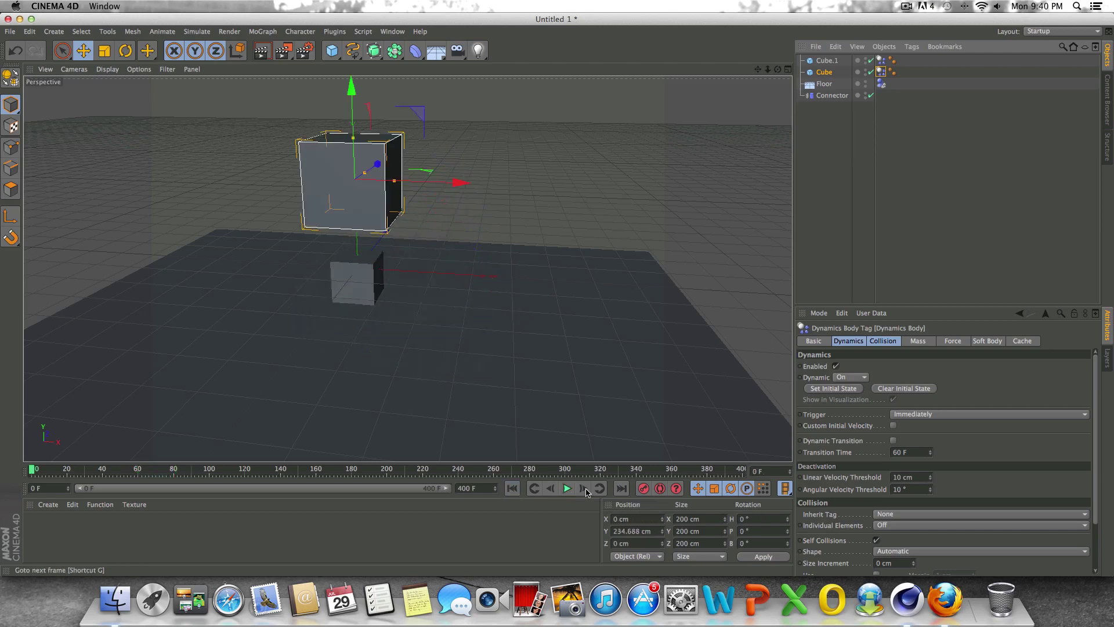
{"action": "left_click", "coordinate": [832, 96]}
{"action": "left_click", "coordinate": [568, 488]}
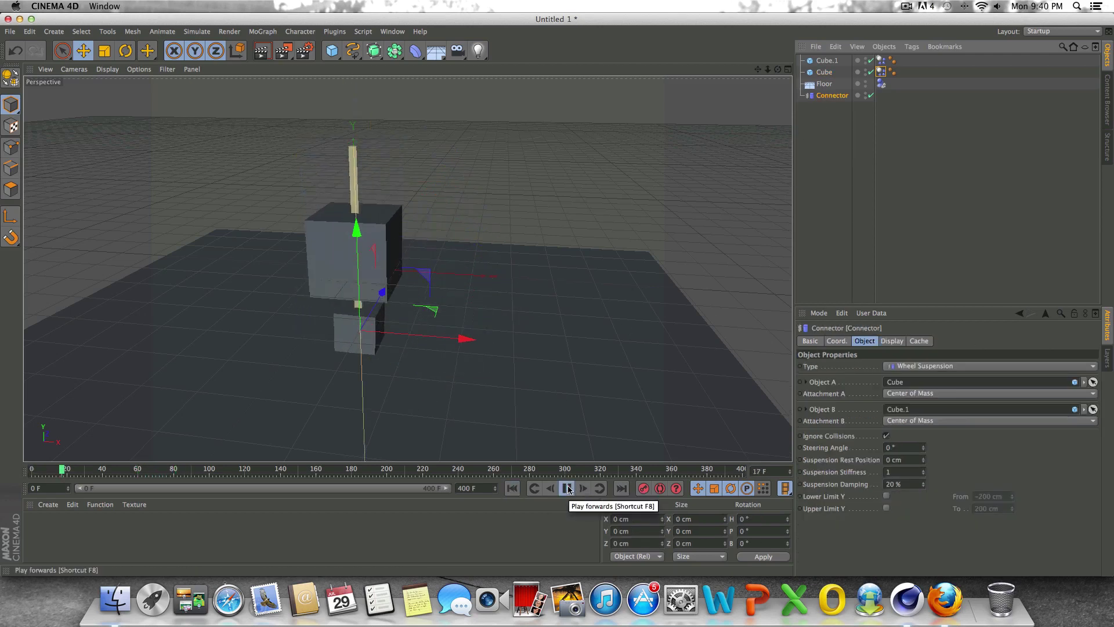
{"action": "left_click", "coordinate": [568, 488]}
{"action": "left_click", "coordinate": [511, 488]}
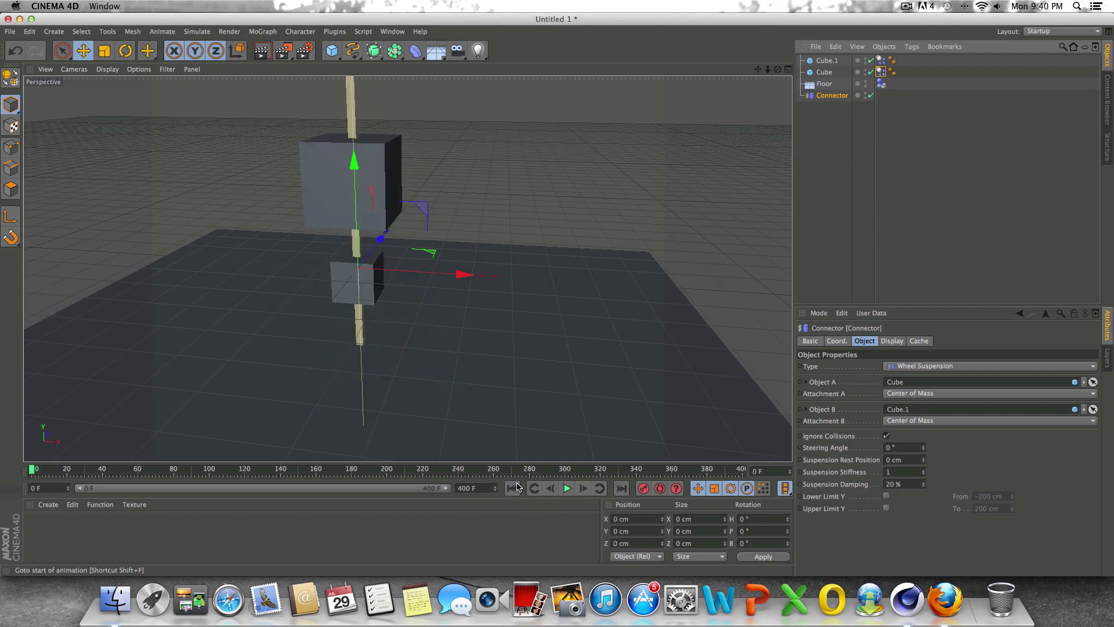
Set the connector's Suspension Stiffness to 3, then play the simulation and rewind
{"action": "double_click", "coordinate": [916, 471]}
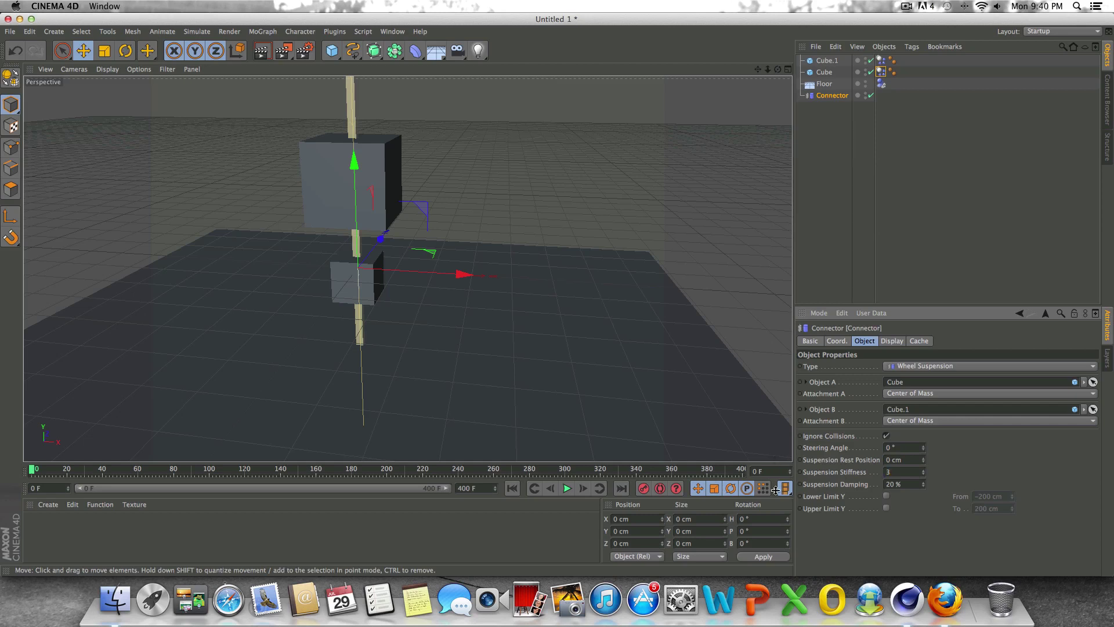
{"action": "left_click", "coordinate": [567, 488]}
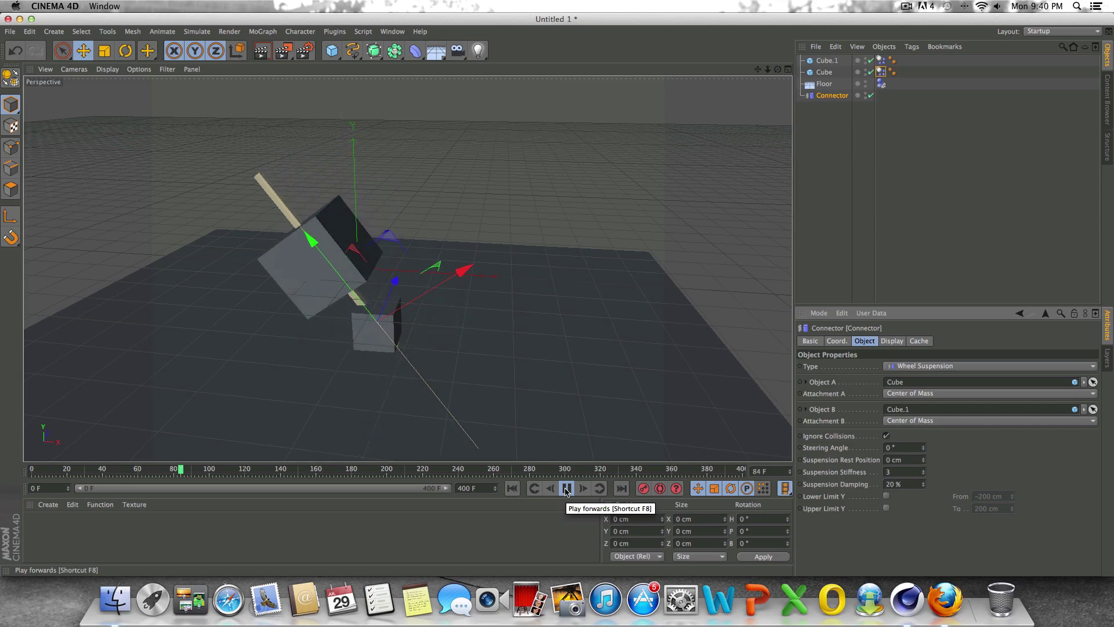
{"action": "left_click", "coordinate": [567, 488]}
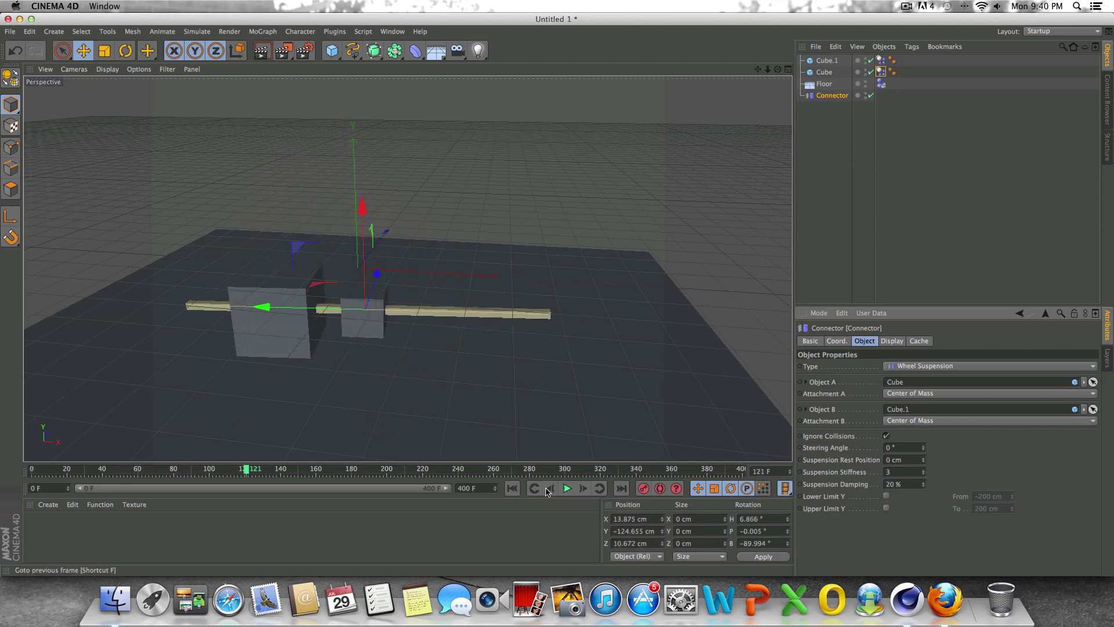
{"action": "left_click", "coordinate": [511, 488]}
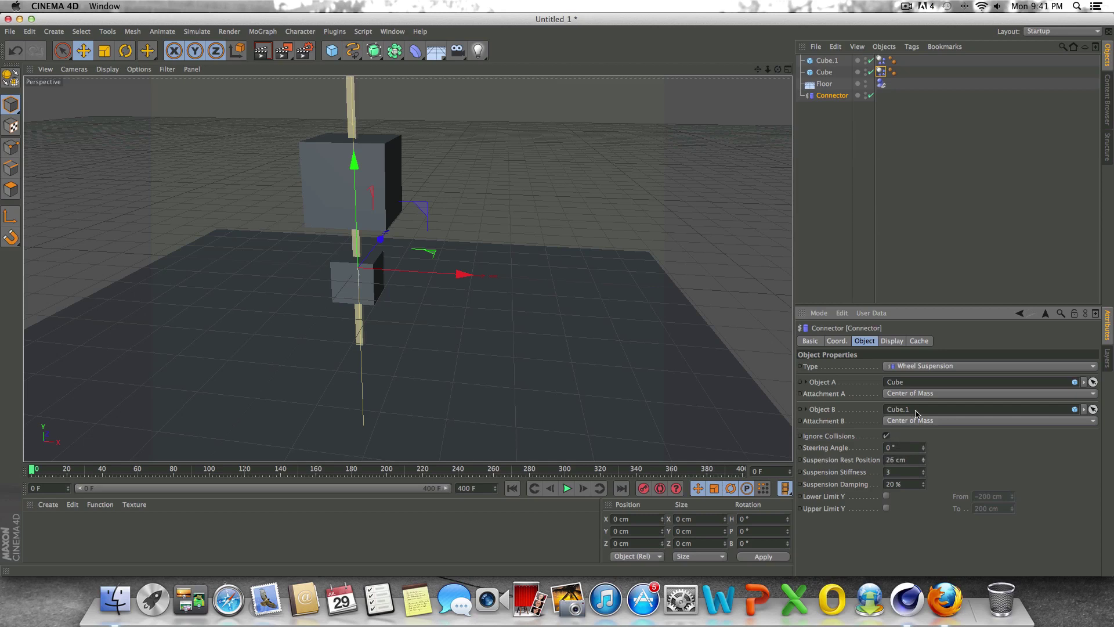
Try a Suspension Rest Position of 26 cm by playing the simulation and rewinding
{"action": "left_click", "coordinate": [566, 489]}
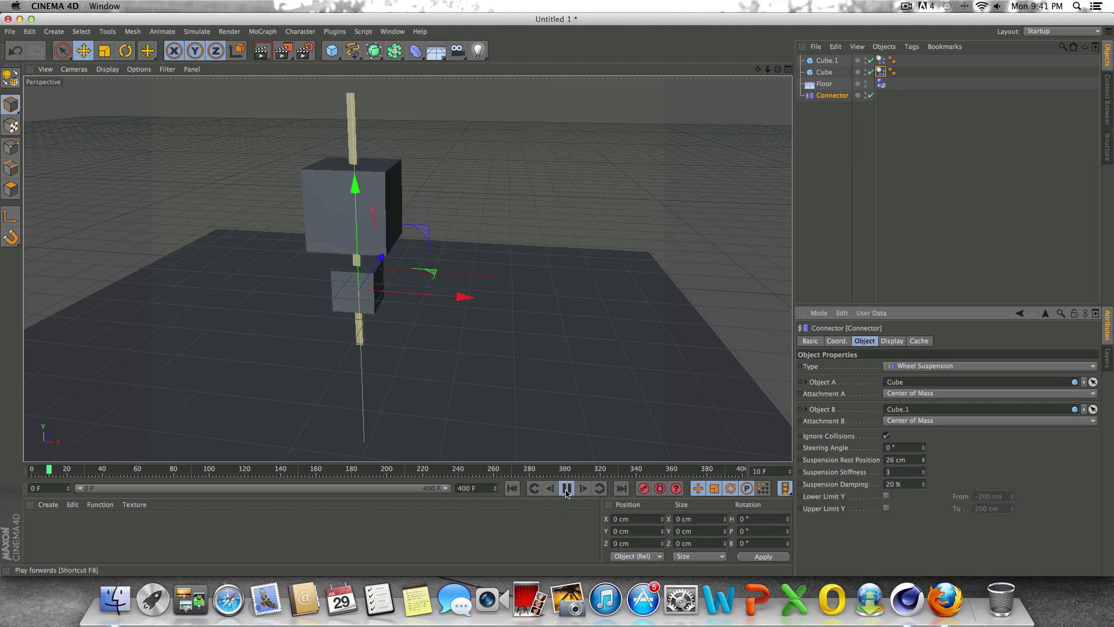
{"action": "left_click", "coordinate": [566, 489]}
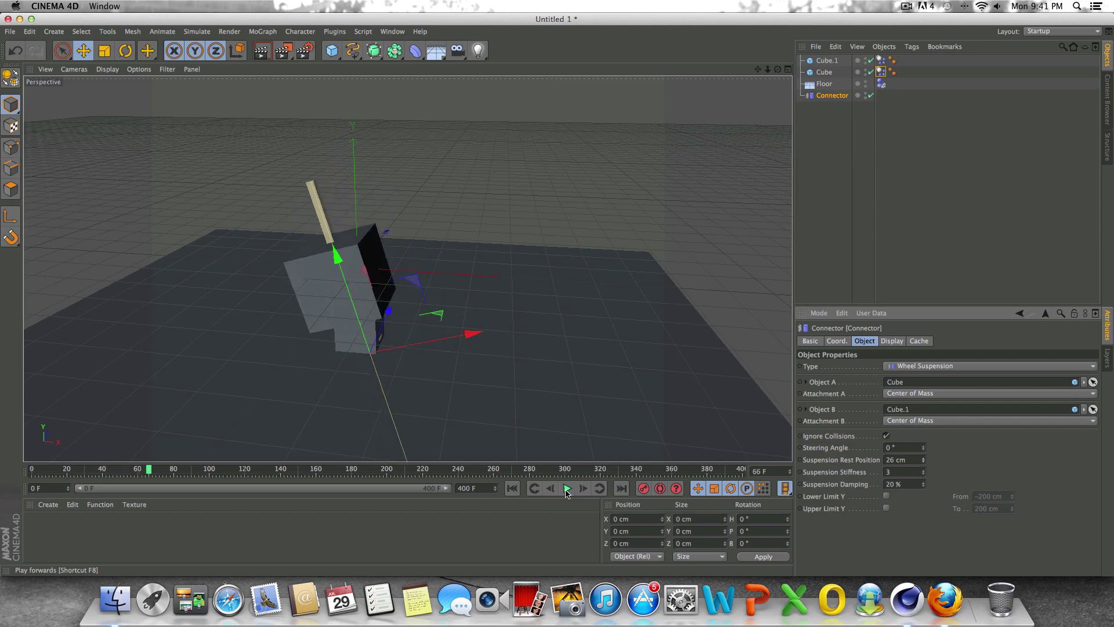
{"action": "left_click", "coordinate": [511, 489]}
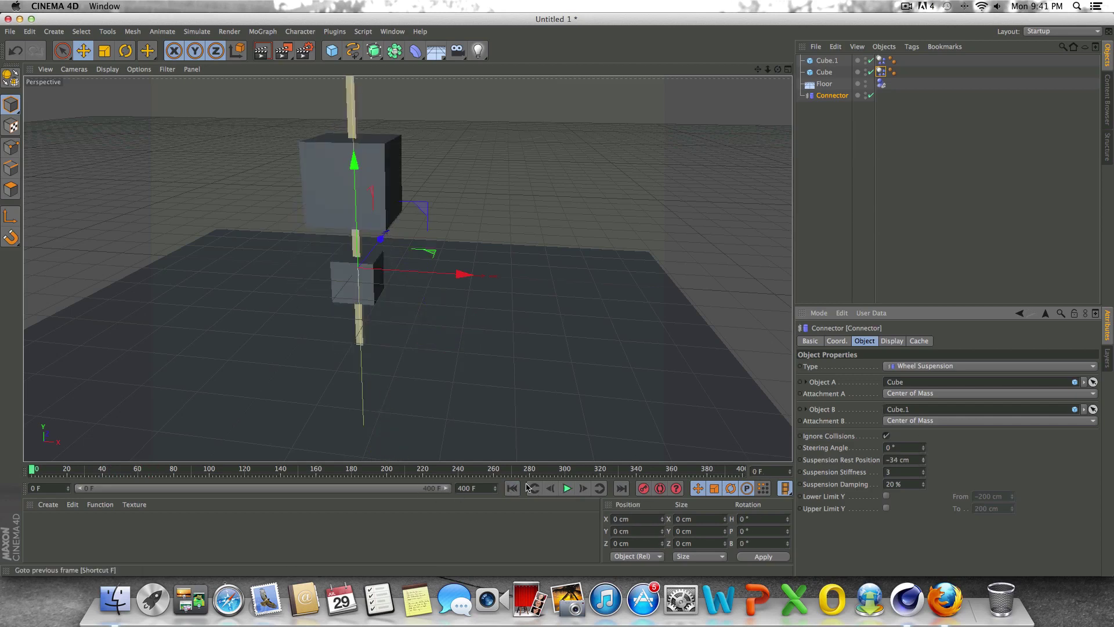
Set the Suspension Rest Position to -34 cm, then play the simulation and rewind
{"action": "left_click", "coordinate": [566, 489]}
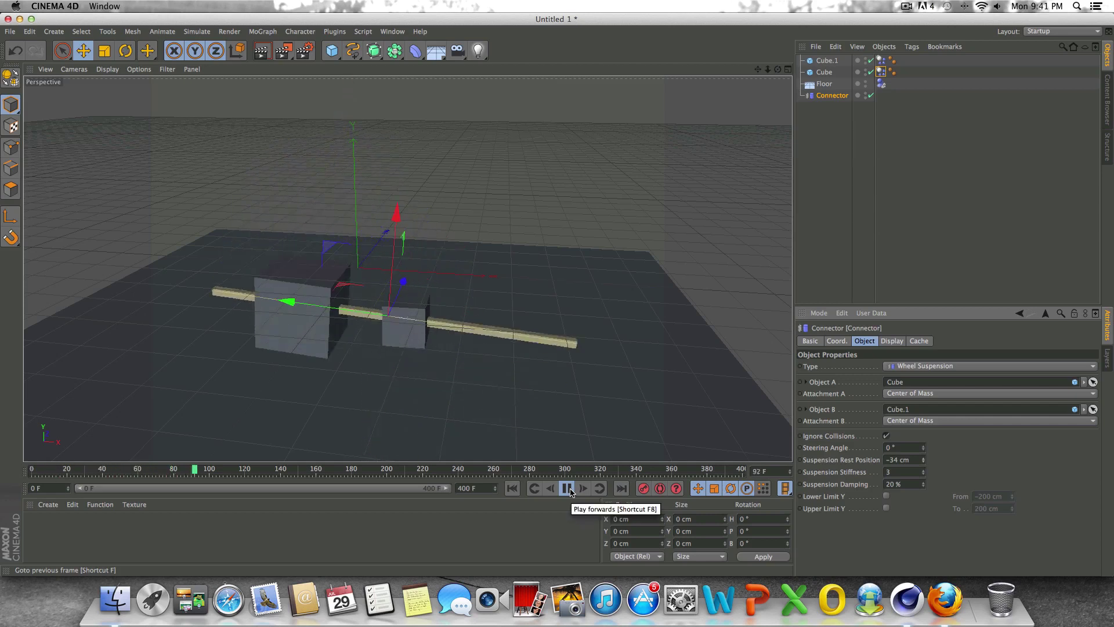
{"action": "left_click", "coordinate": [567, 489]}
{"action": "left_click", "coordinate": [512, 489]}
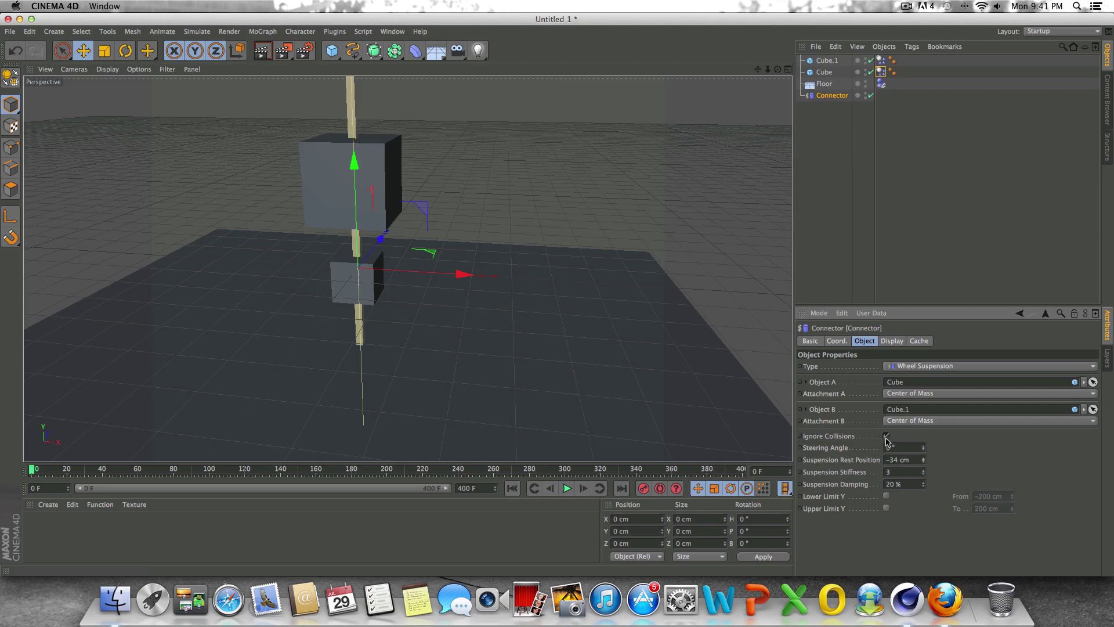
Turn off Ignore Collisions on the connector, then play and rewind the simulation twice
{"action": "left_click", "coordinate": [567, 489]}
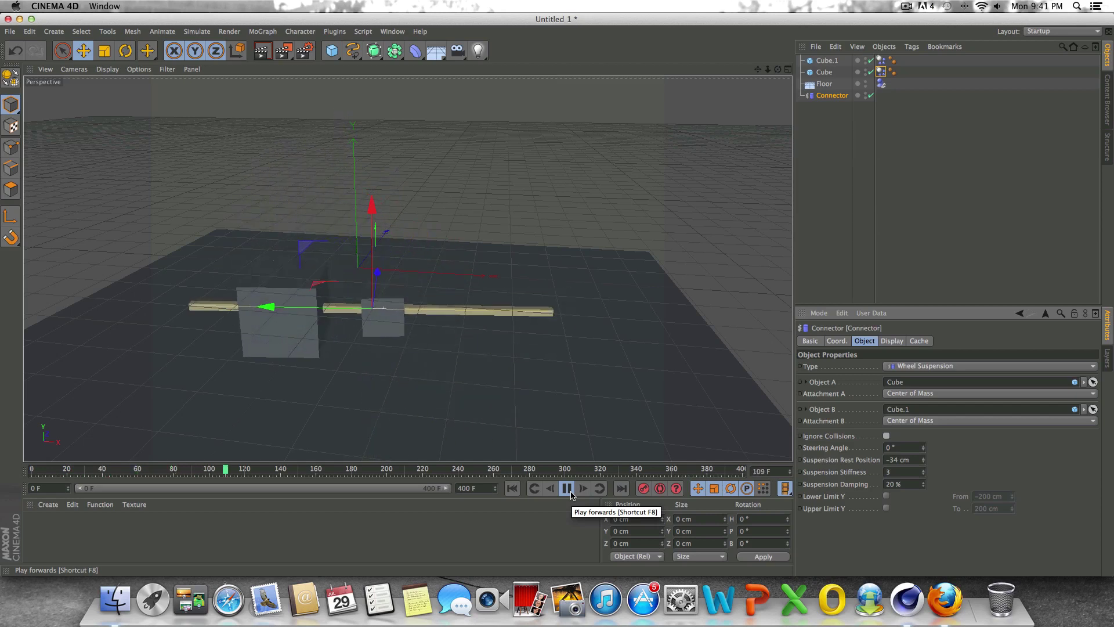
{"action": "left_click", "coordinate": [567, 488]}
{"action": "left_click", "coordinate": [512, 488]}
{"action": "left_click", "coordinate": [567, 489]}
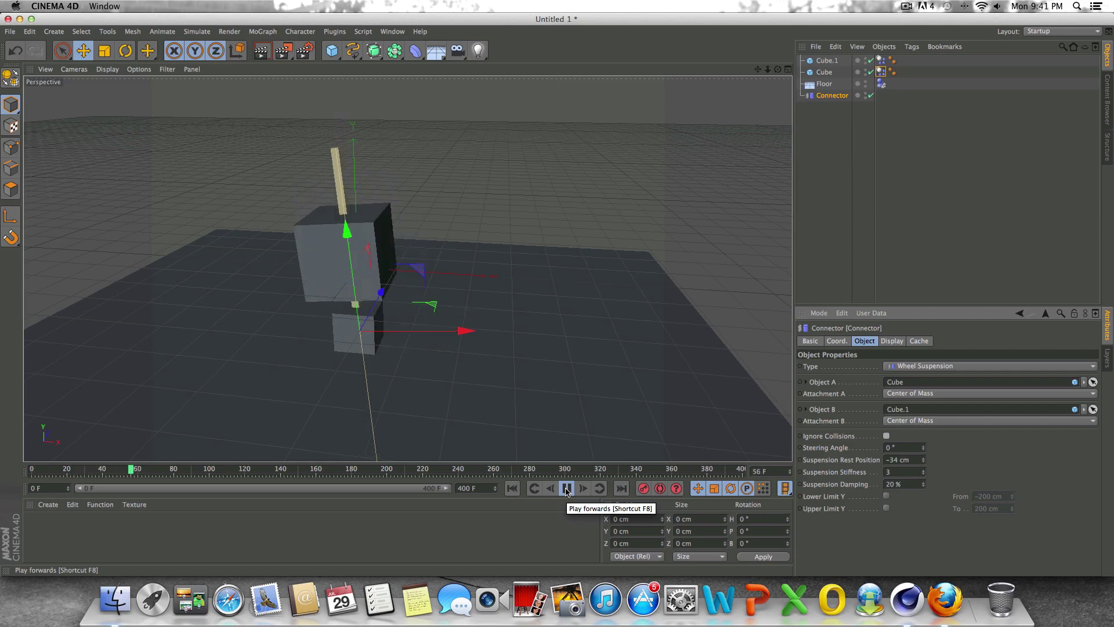
{"action": "left_click", "coordinate": [567, 489]}
{"action": "left_click", "coordinate": [511, 488]}
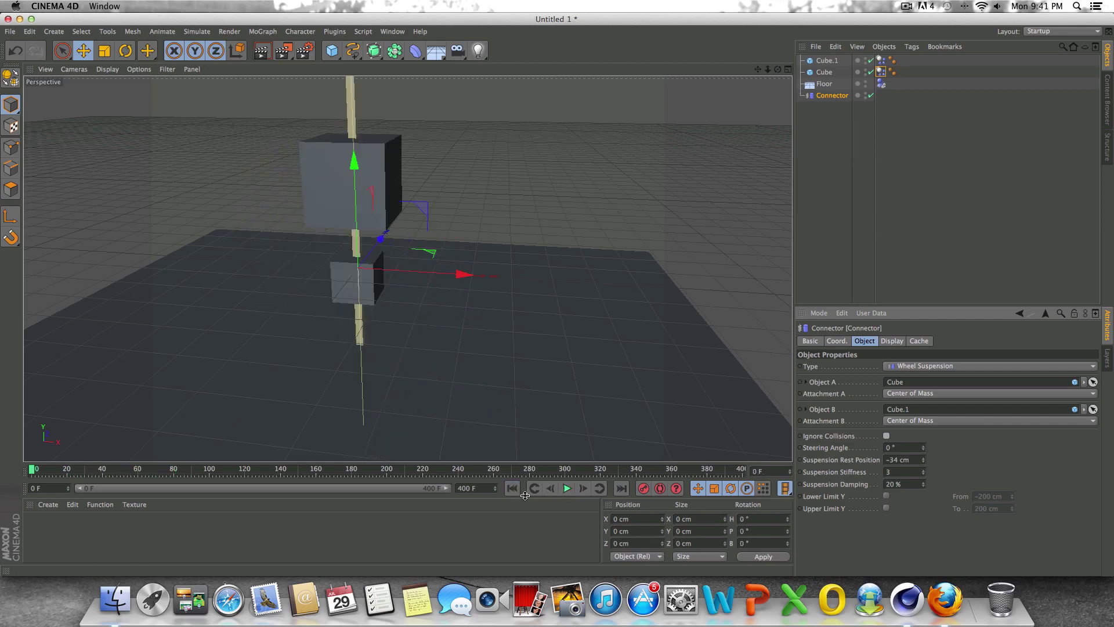
Keep the connector's Attachment B at Center of Mass, then play the simulation and rewind it
{"action": "left_click", "coordinate": [936, 420]}
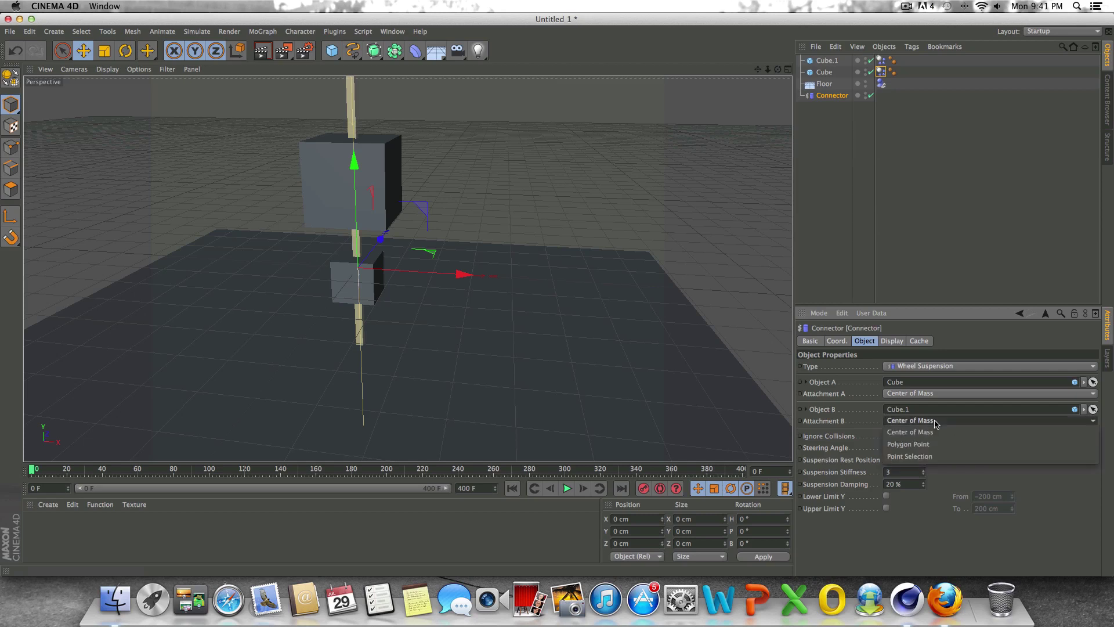
{"action": "left_click", "coordinate": [935, 431]}
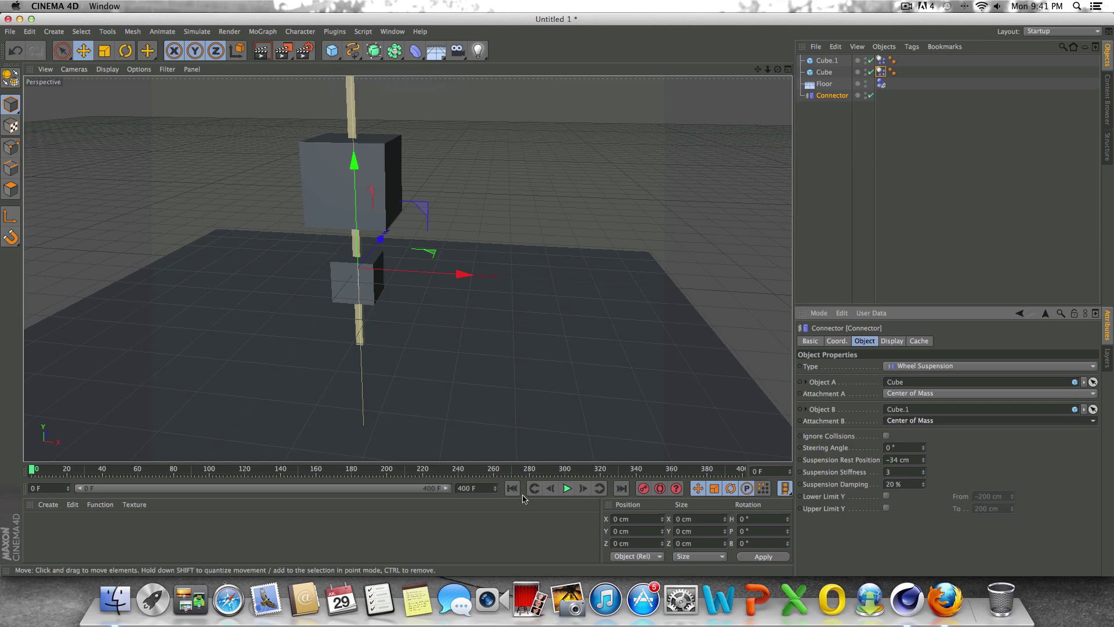
{"action": "left_click", "coordinate": [566, 488]}
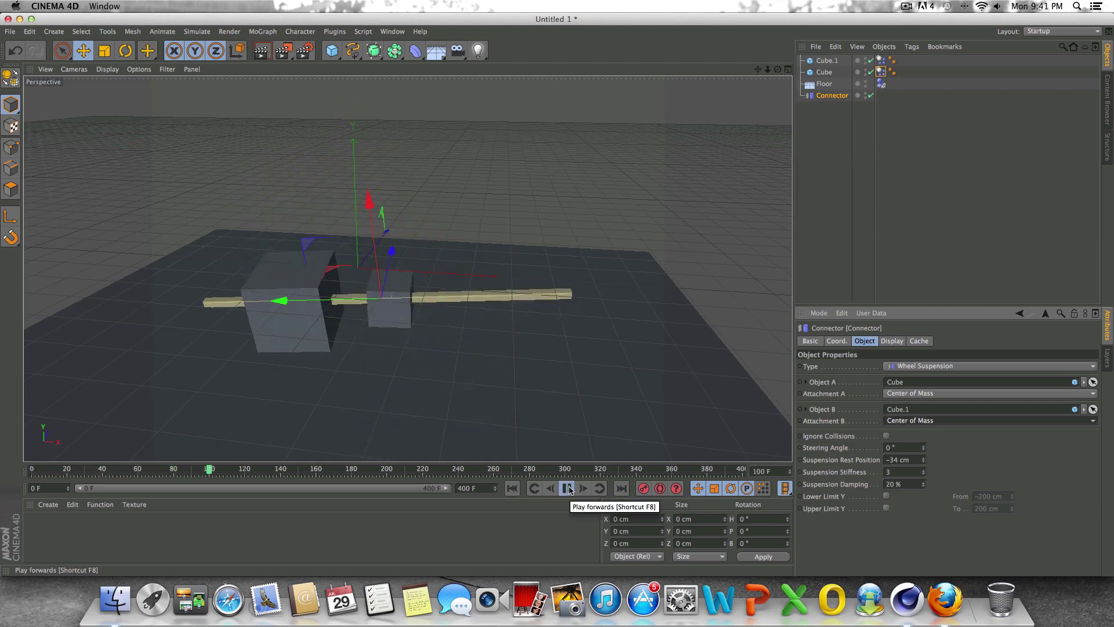
{"action": "left_click", "coordinate": [567, 487]}
{"action": "key", "text": "shift+f"}
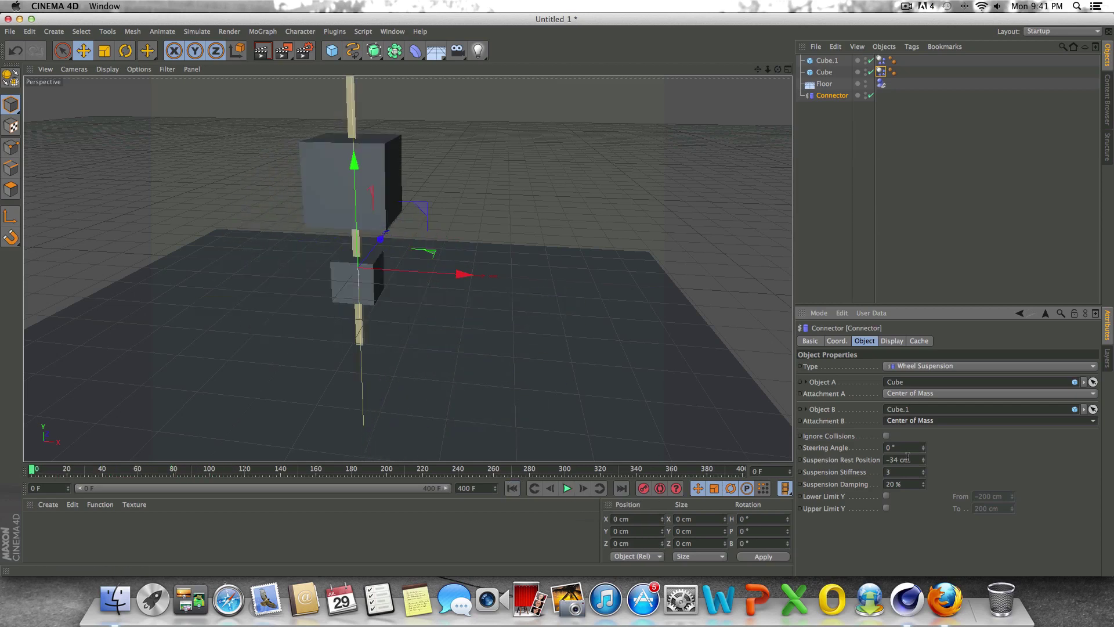
Try a Suspension Damping of 92% on the connector by playing the simulation and rewinding
{"action": "left_click_drag", "start_coordinate": [923, 484], "coordinate": [459, 479]}
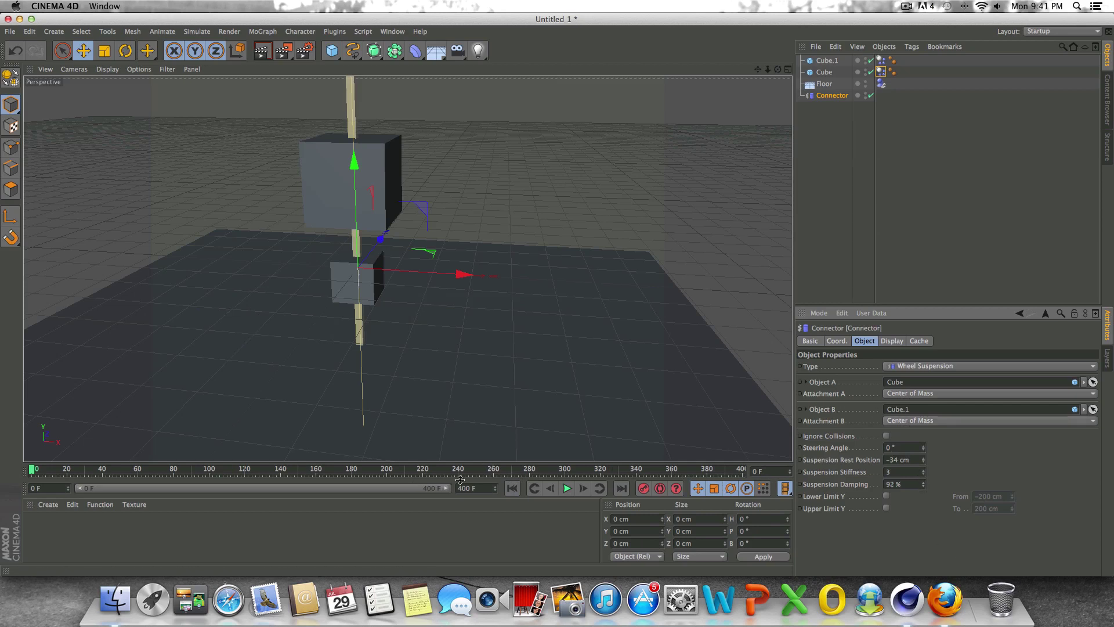
{"action": "left_click", "coordinate": [568, 488]}
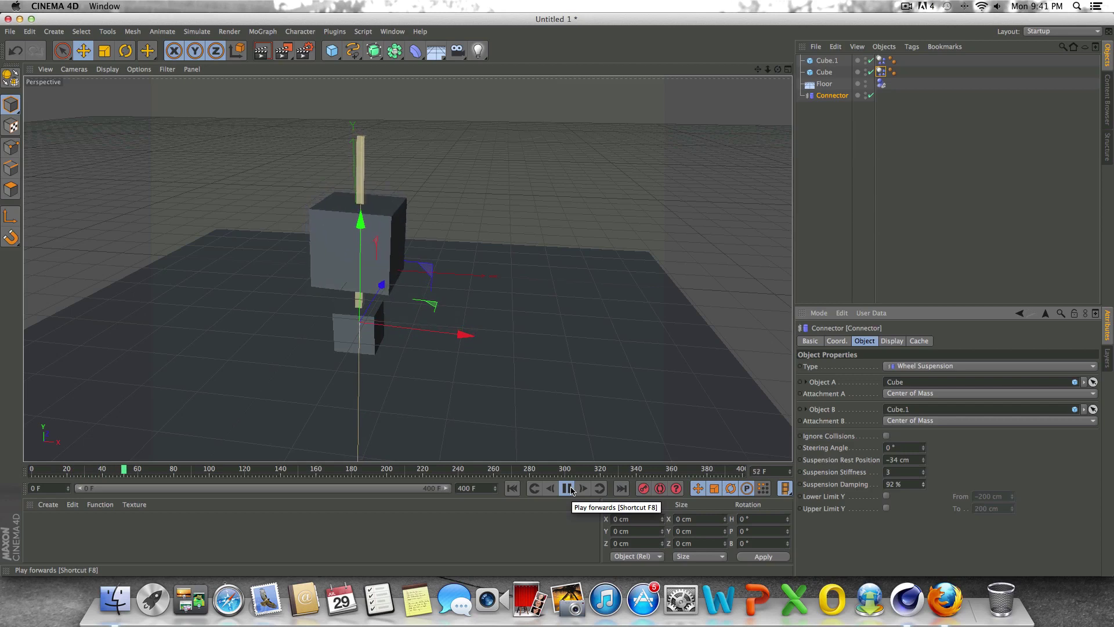
{"action": "left_click", "coordinate": [567, 488]}
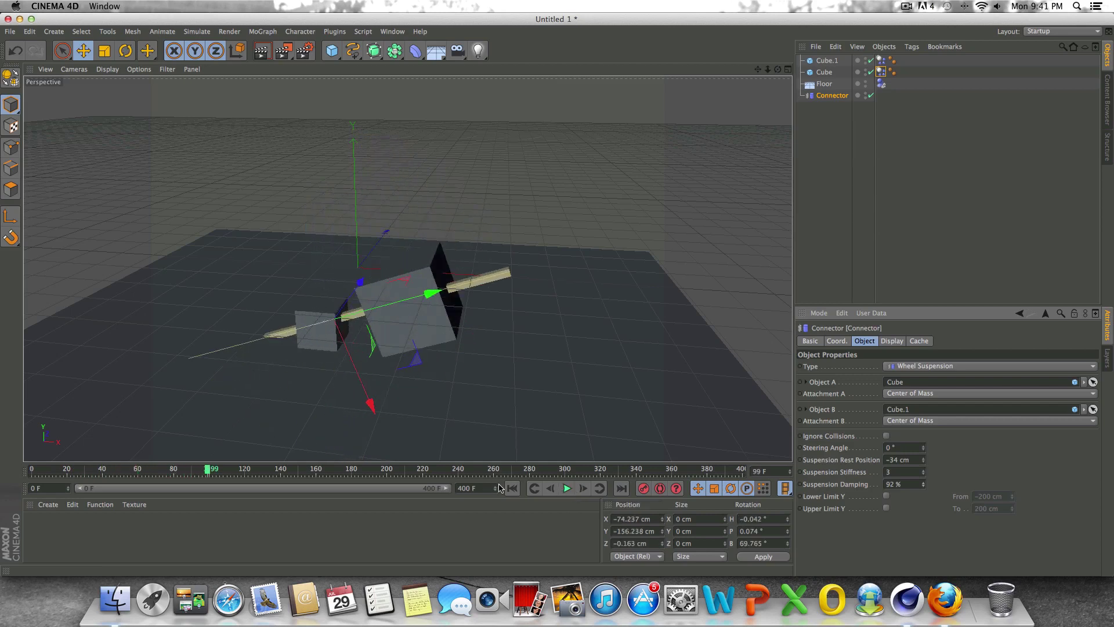
{"action": "left_click", "coordinate": [512, 488]}
Set the connector's Suspension Damping to 0%, then play the simulation and rewind
{"action": "key", "text": "Return"}
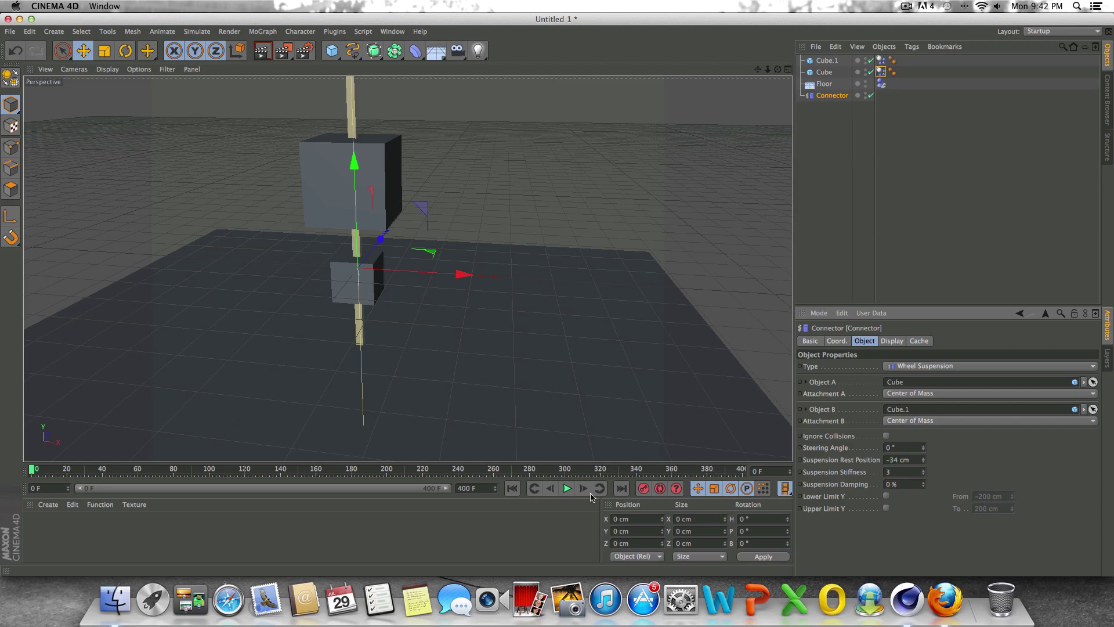
{"action": "left_click", "coordinate": [568, 488]}
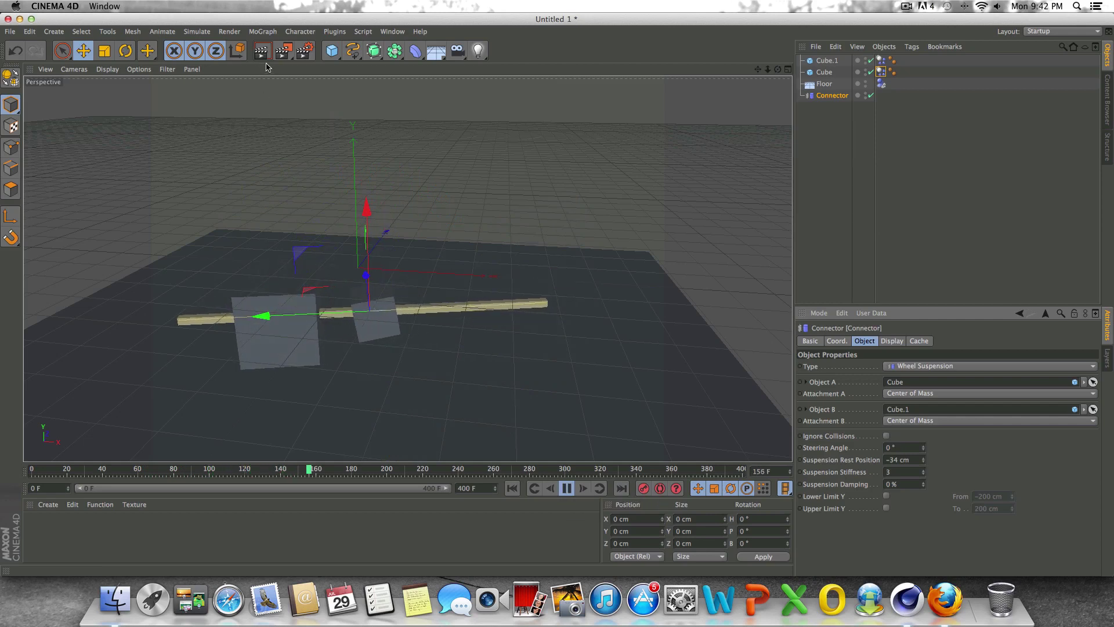
{"action": "left_click", "coordinate": [567, 488]}
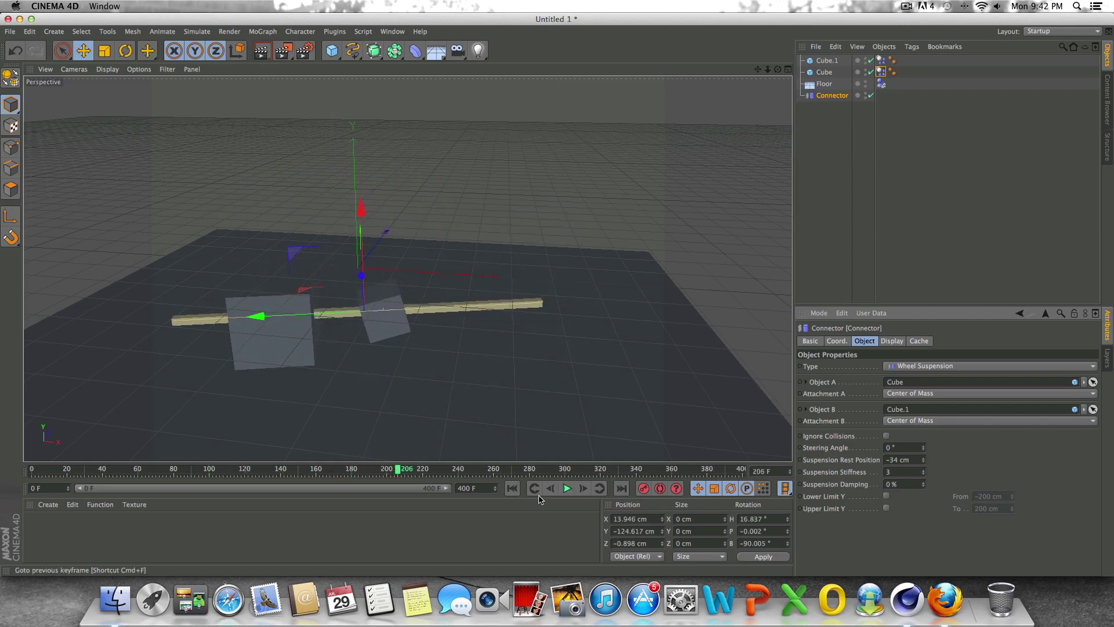
{"action": "left_click", "coordinate": [512, 488]}
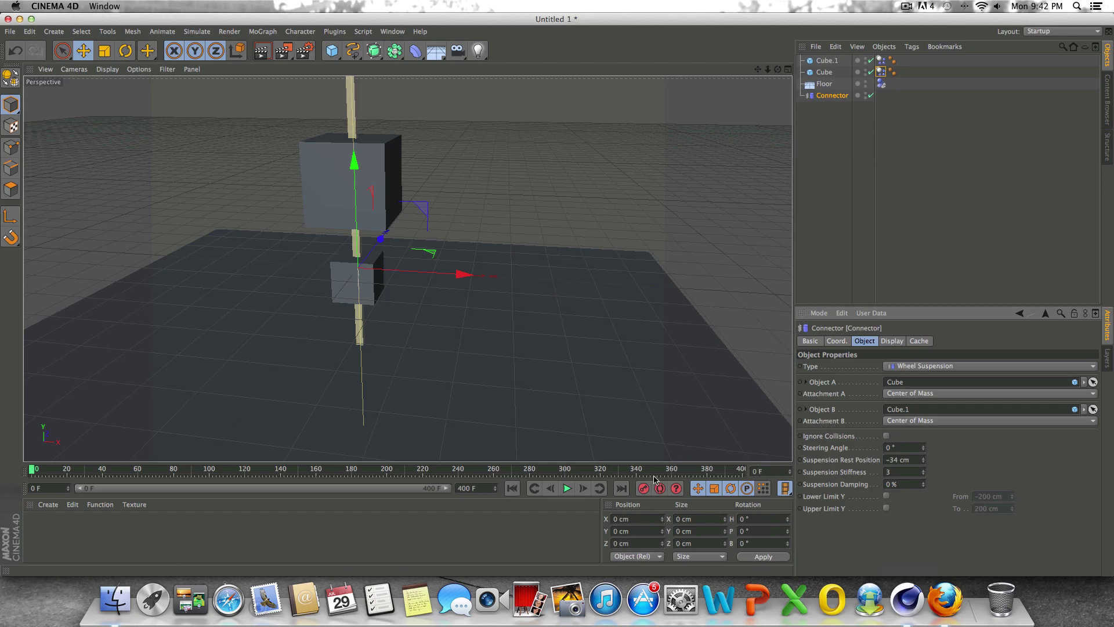
Try the Slider type on the connector by playing the simulation and rewinding
{"action": "left_click_drag", "start_coordinate": [777, 69], "coordinate": [407, 268]}
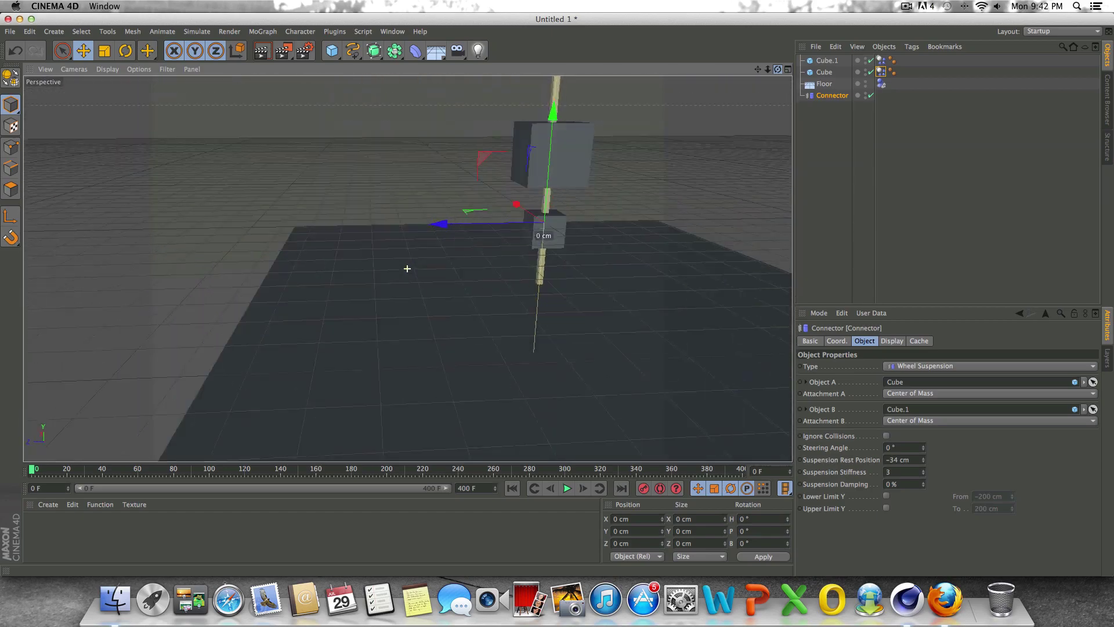
{"action": "left_click_drag", "start_coordinate": [408, 269], "coordinate": [785, 203], "text": "alt"}
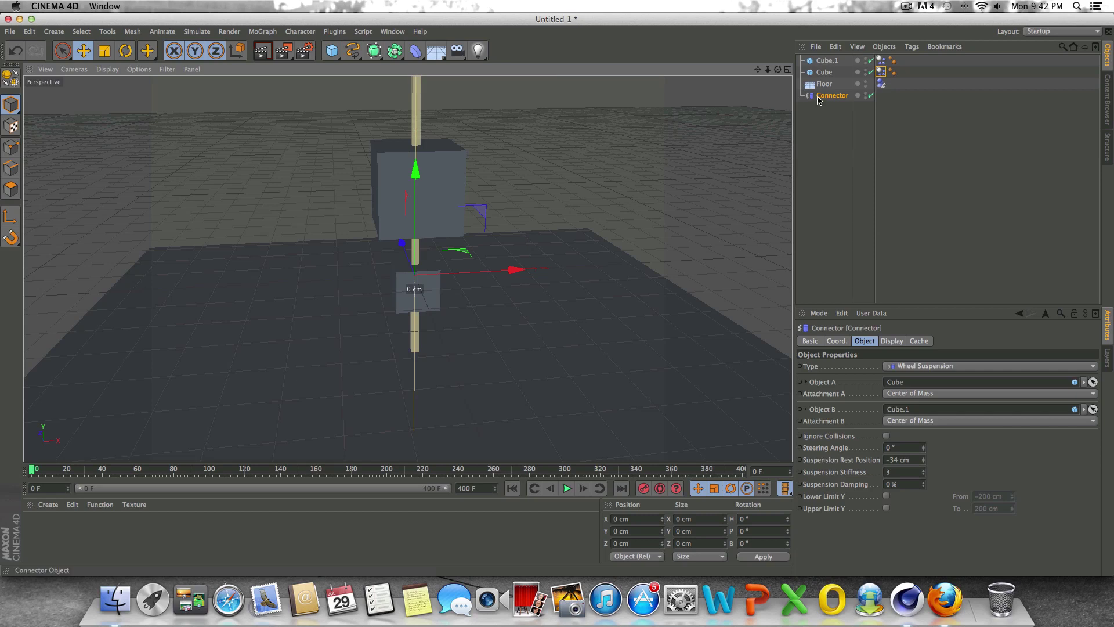
{"action": "left_click", "coordinate": [917, 364]}
{"action": "left_click", "coordinate": [905, 426]}
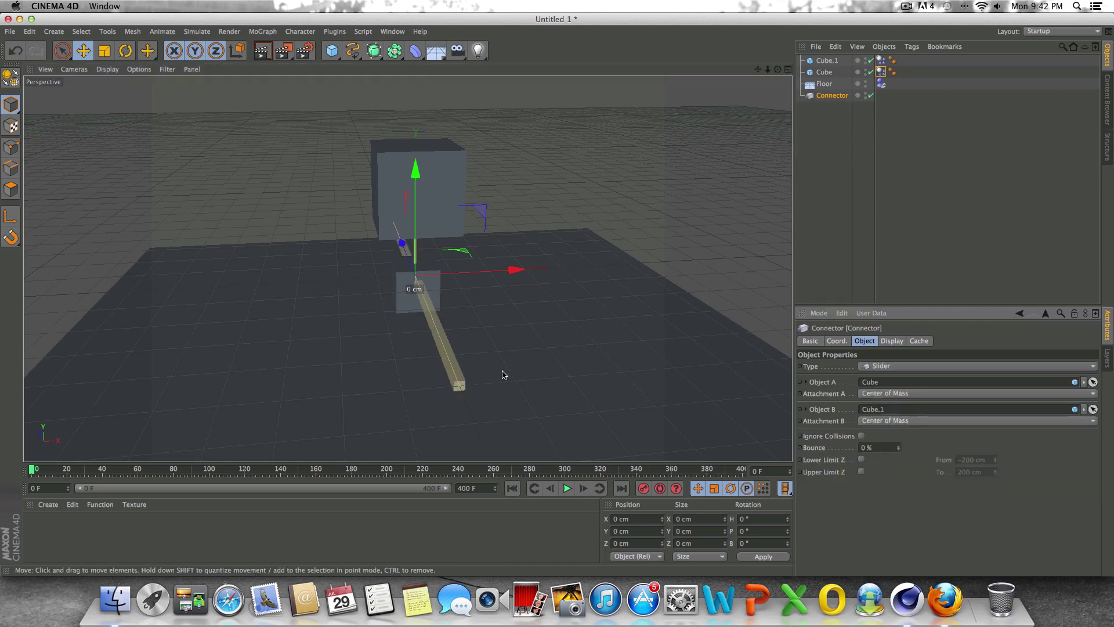
{"action": "left_click", "coordinate": [567, 488]}
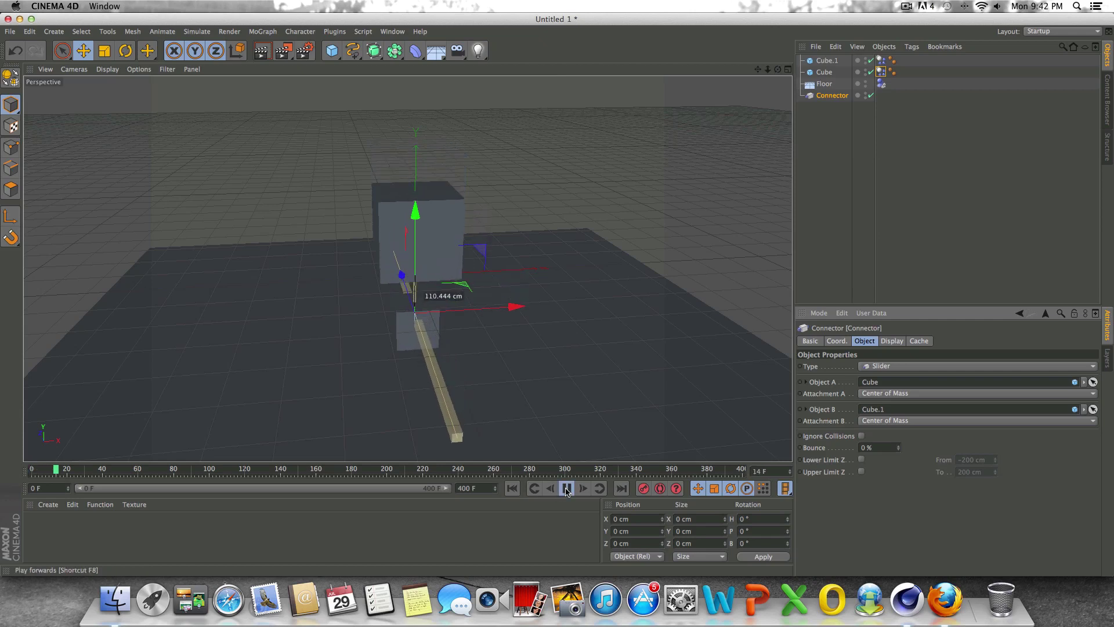
{"action": "left_click", "coordinate": [512, 488]}
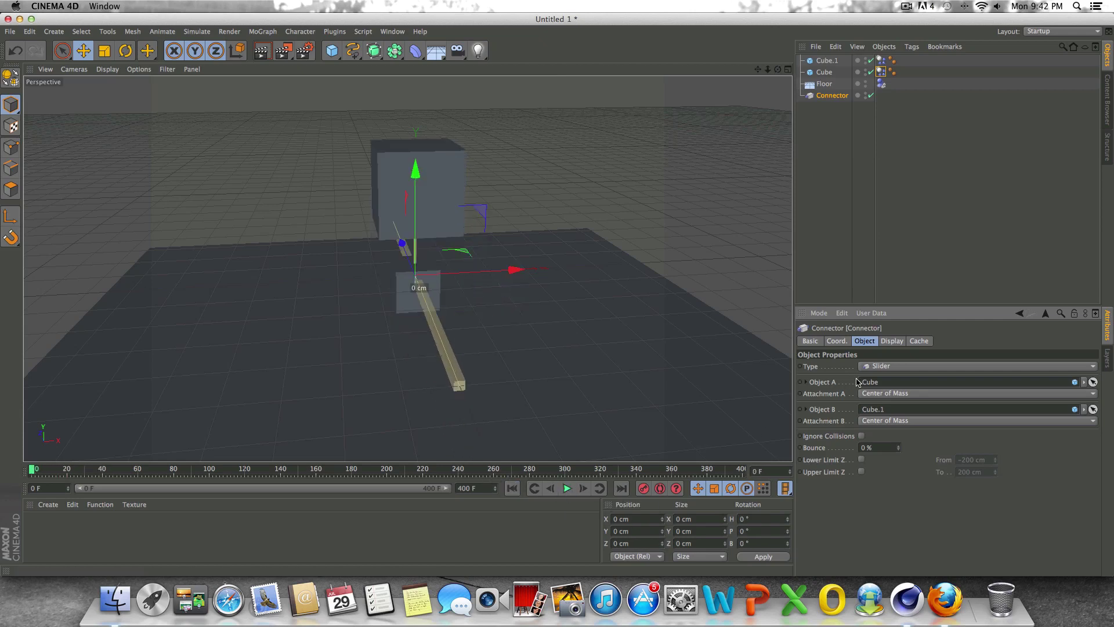
Change the connector's type to Hinge and inspect the hinge setup around the two cubes
{"action": "left_click", "coordinate": [919, 366]}
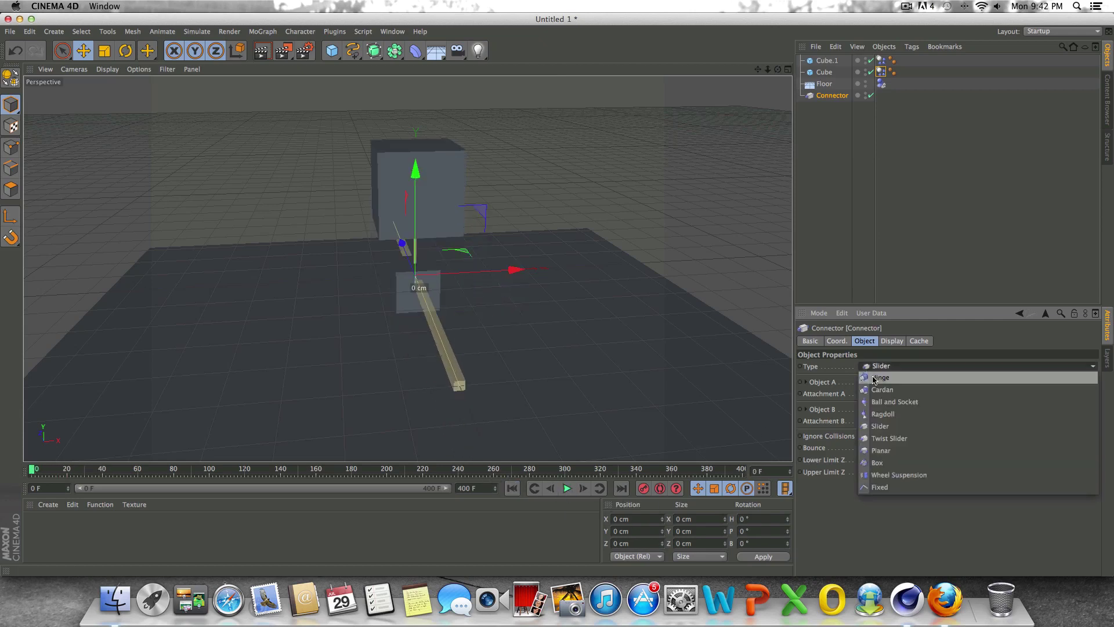
{"action": "left_click", "coordinate": [909, 378]}
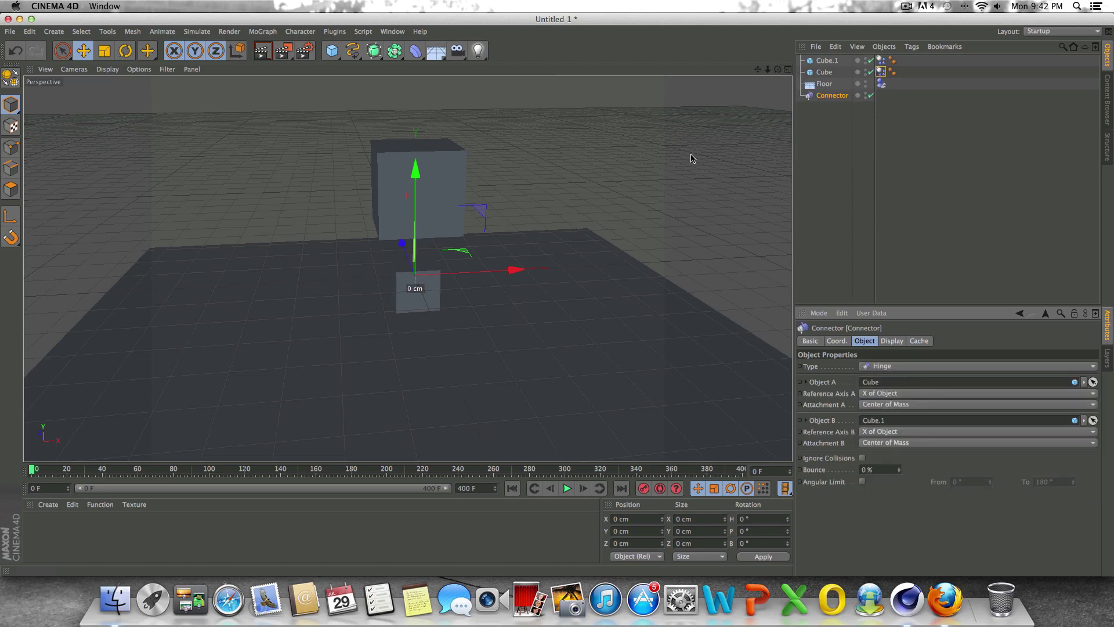
{"action": "left_click_drag", "start_coordinate": [406, 266], "coordinate": [405, 266], "text": "alt"}
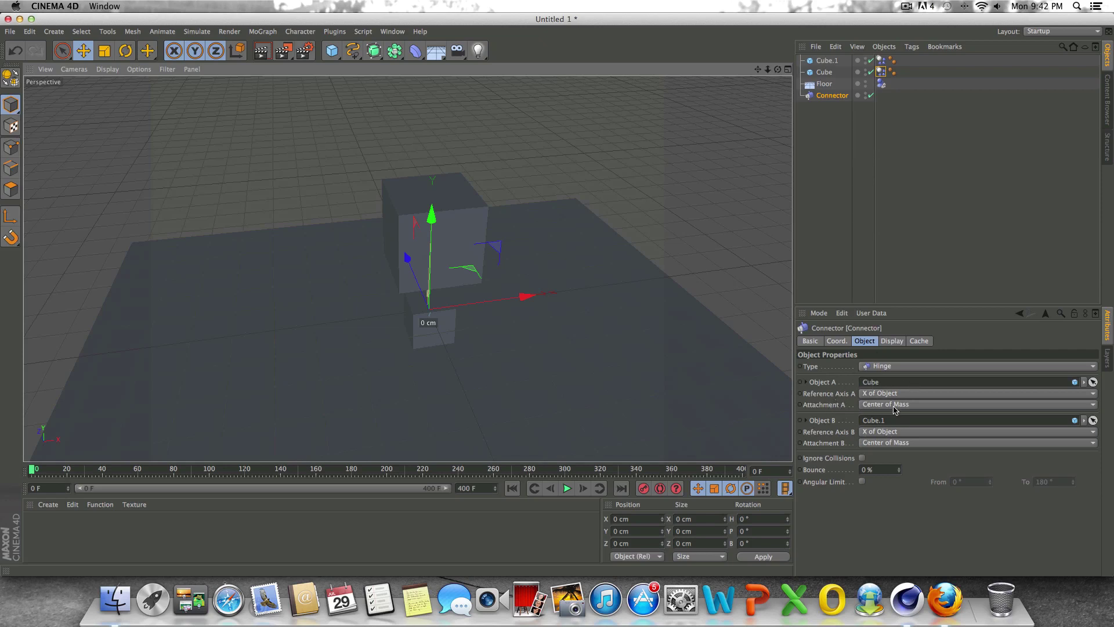
Change the connector's type to Ragdoll, play the simulation while viewing the cone between the cubes up close, and rewind
{"action": "left_click", "coordinate": [894, 366]}
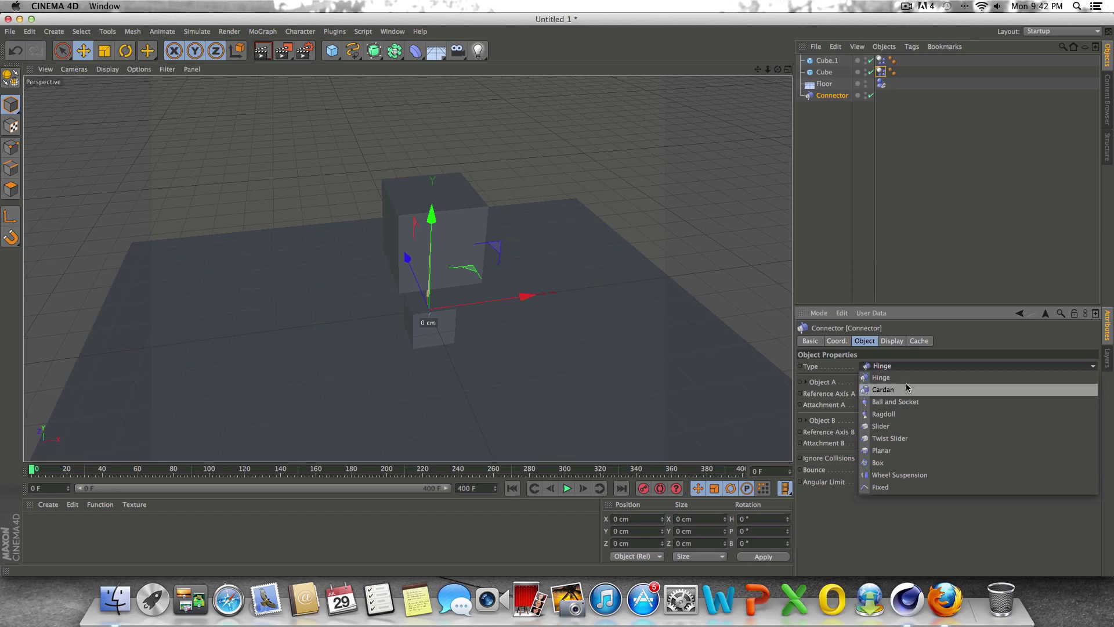
{"action": "left_click", "coordinate": [900, 414]}
{"action": "left_click_drag", "start_coordinate": [778, 70], "coordinate": [604, 405]}
{"action": "left_click", "coordinate": [566, 489]}
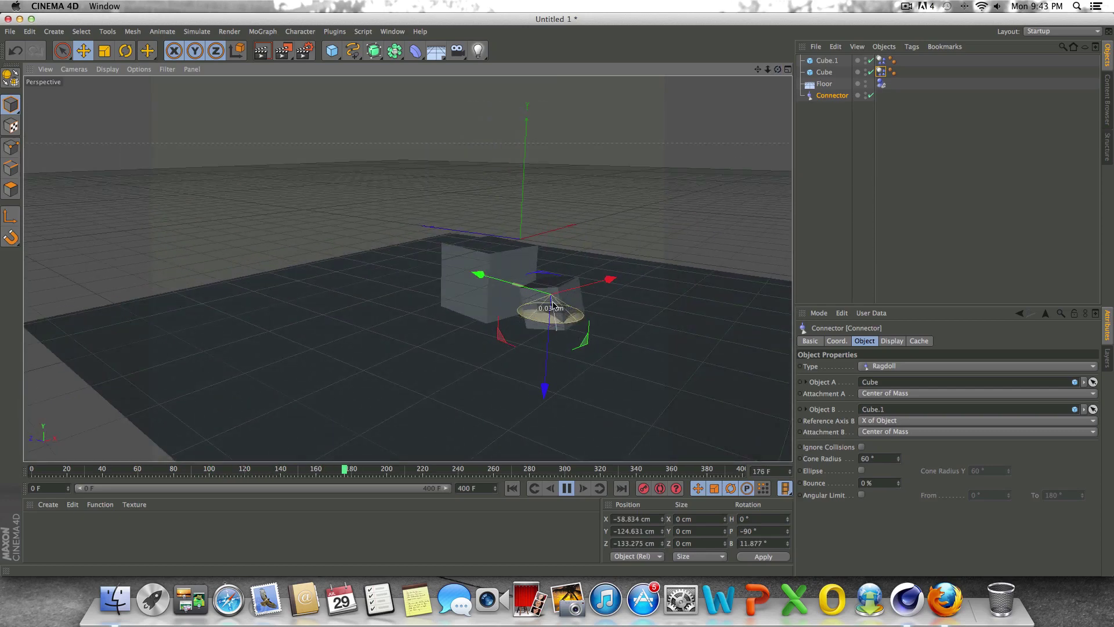
{"action": "scroll", "coordinate": [589, 328], "scroll_direction": "up", "scroll_amount": 3}
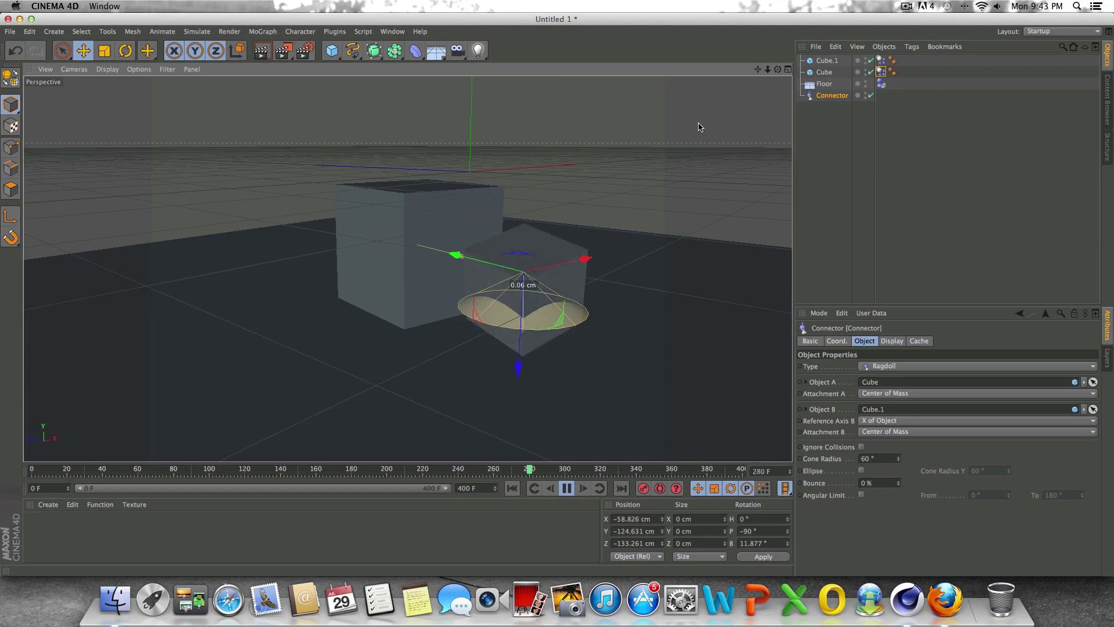
{"action": "left_click", "coordinate": [565, 488]}
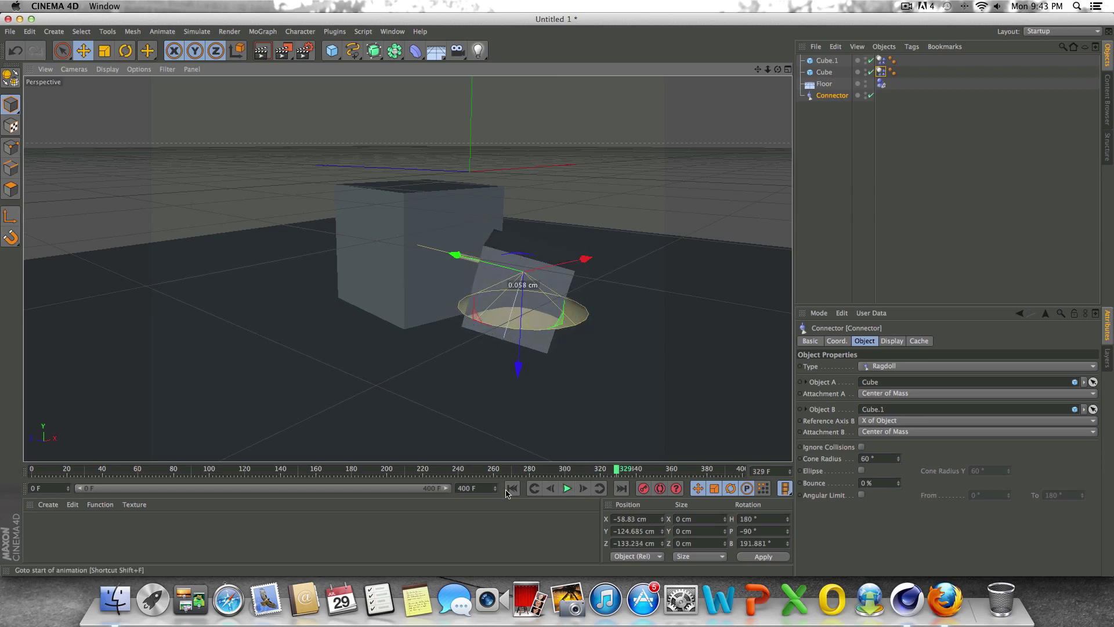
{"action": "left_click", "coordinate": [511, 488]}
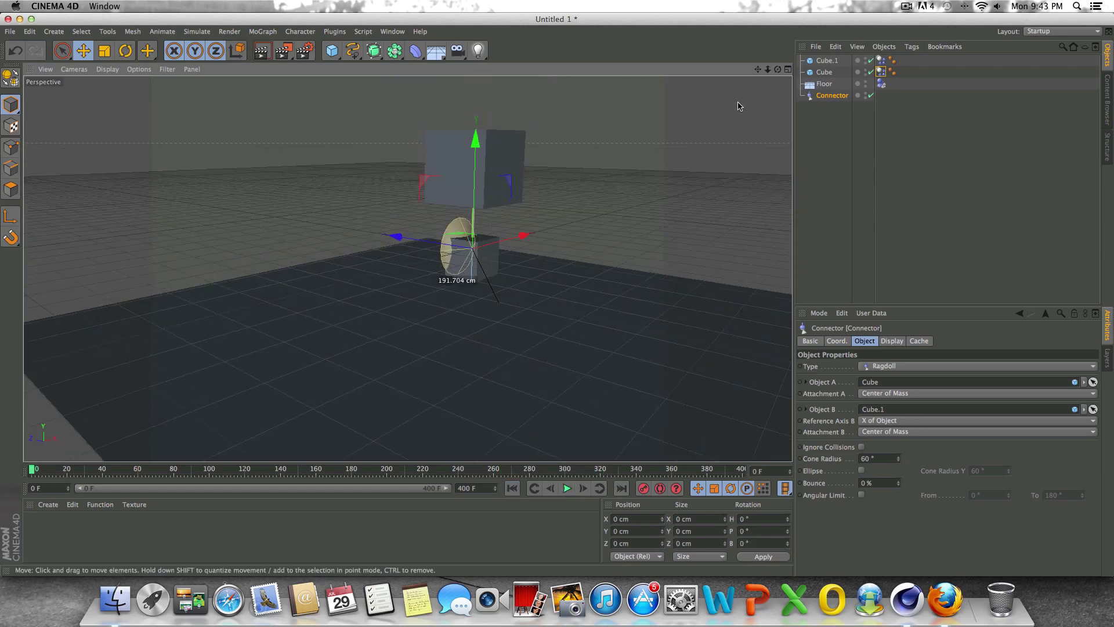
Delete all objects from the scene, including both cubes, the floor and the connector
{"action": "left_click_drag", "start_coordinate": [777, 69], "coordinate": [407, 268]}
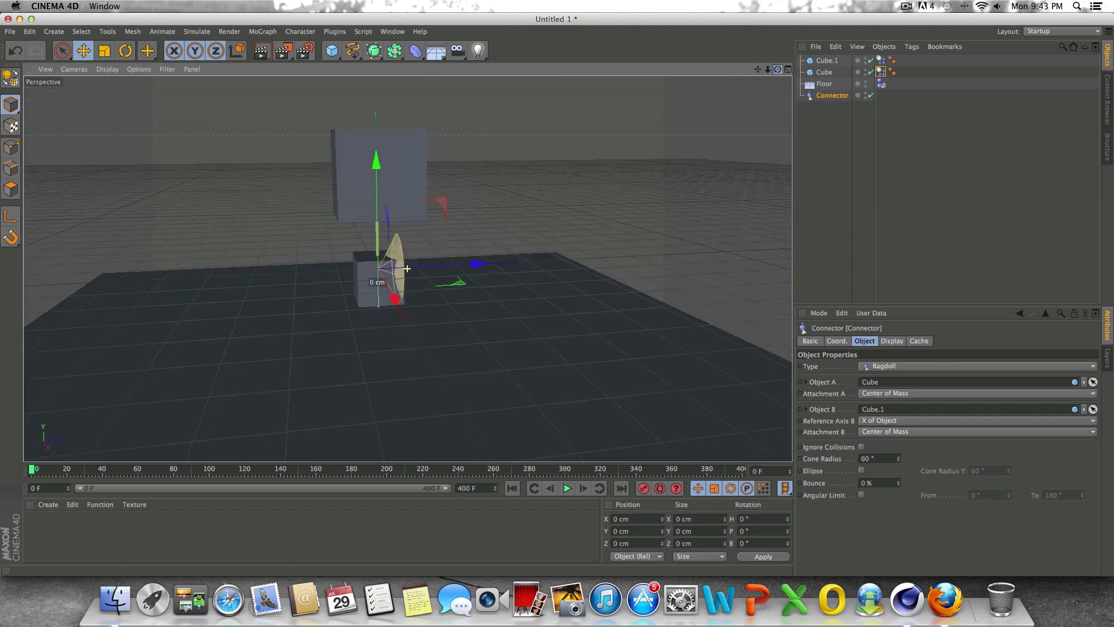
{"action": "key", "text": "super+a"}
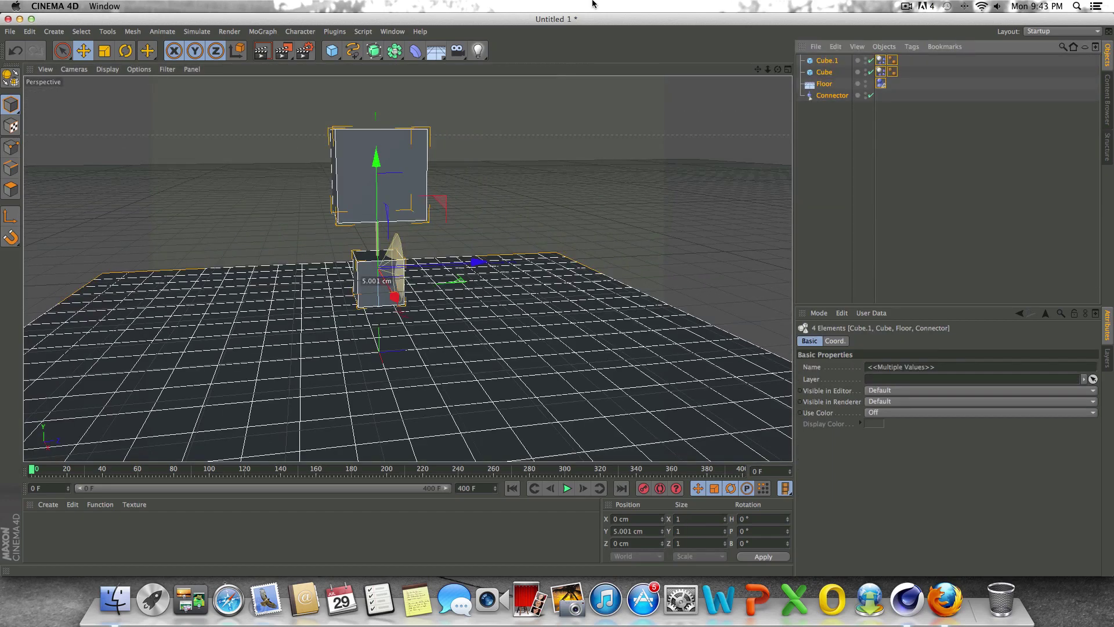
{"action": "key", "text": "Delete"}
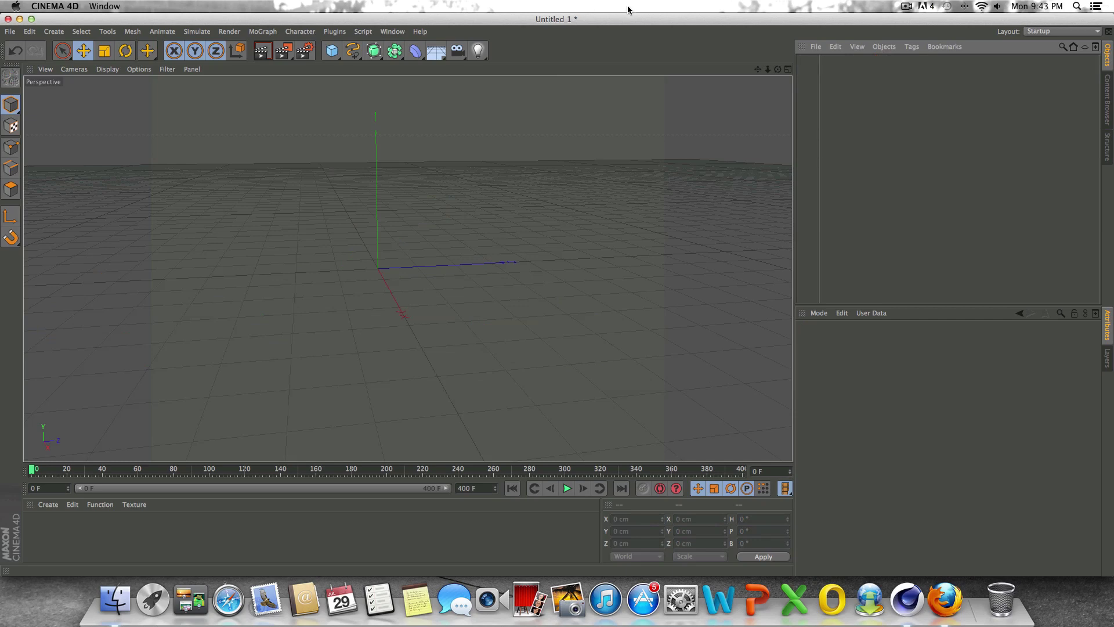
{"action": "left_click_drag", "start_coordinate": [778, 69], "coordinate": [406, 267]}
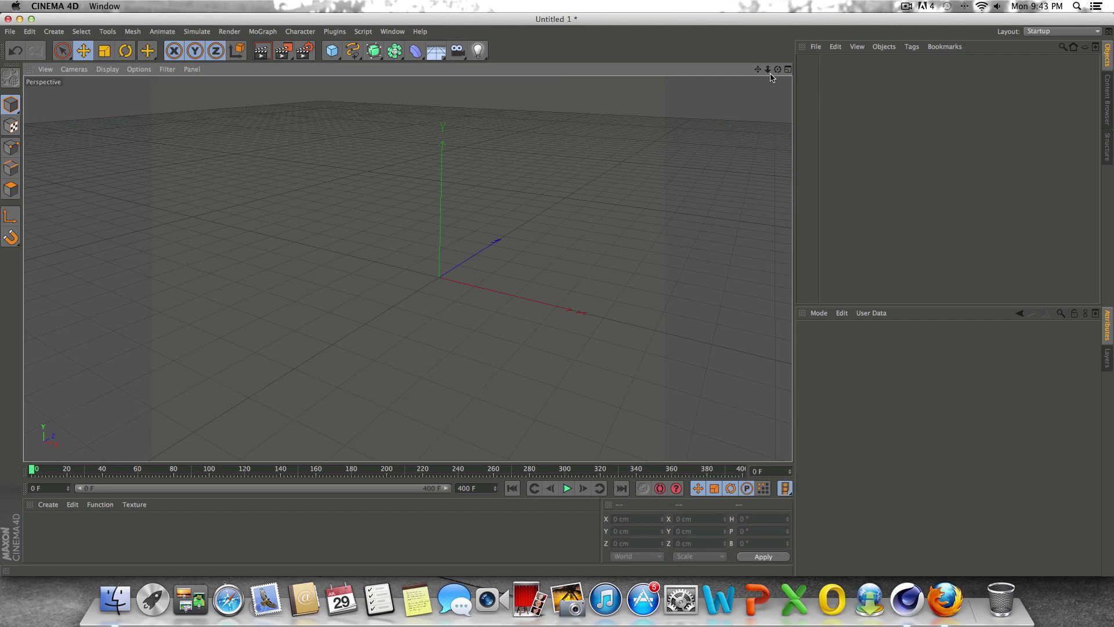
{"action": "left_click_drag", "start_coordinate": [777, 70], "coordinate": [407, 268]}
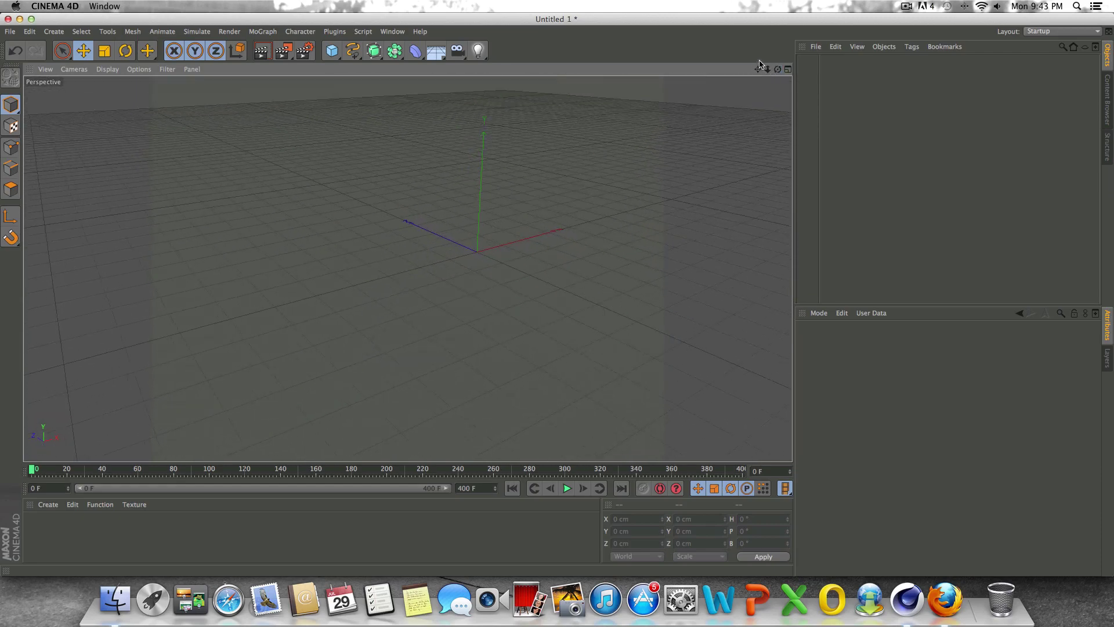
{"action": "left_click", "coordinate": [908, 5]}
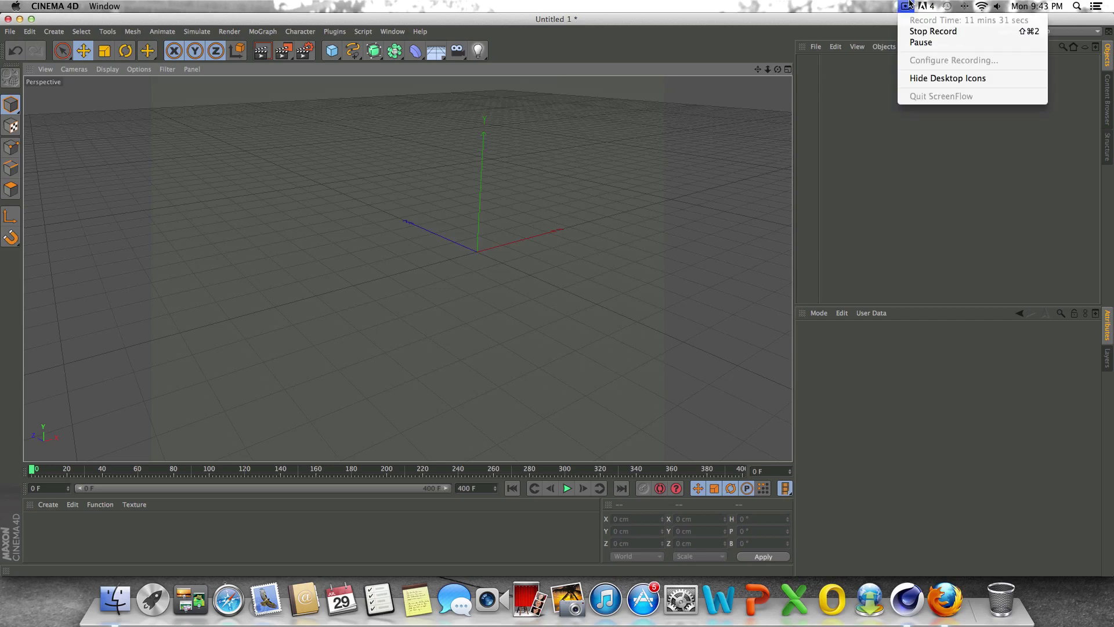